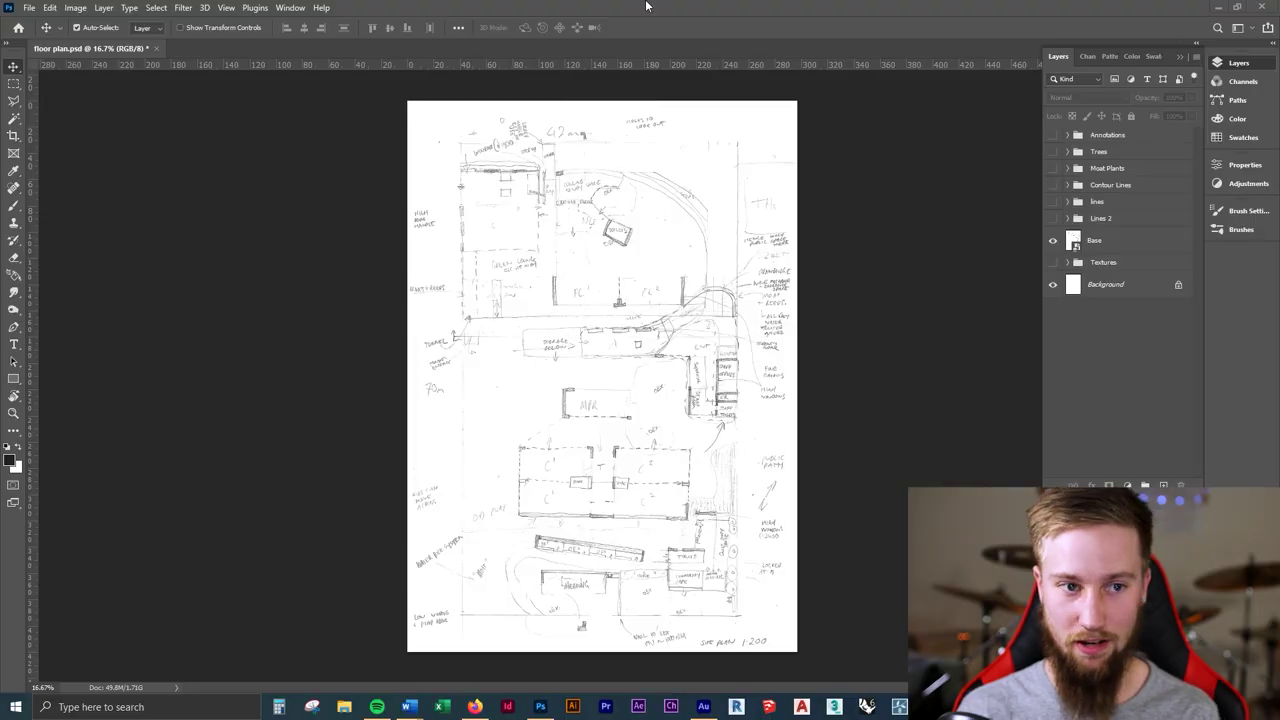
mouse_move(643, 10)
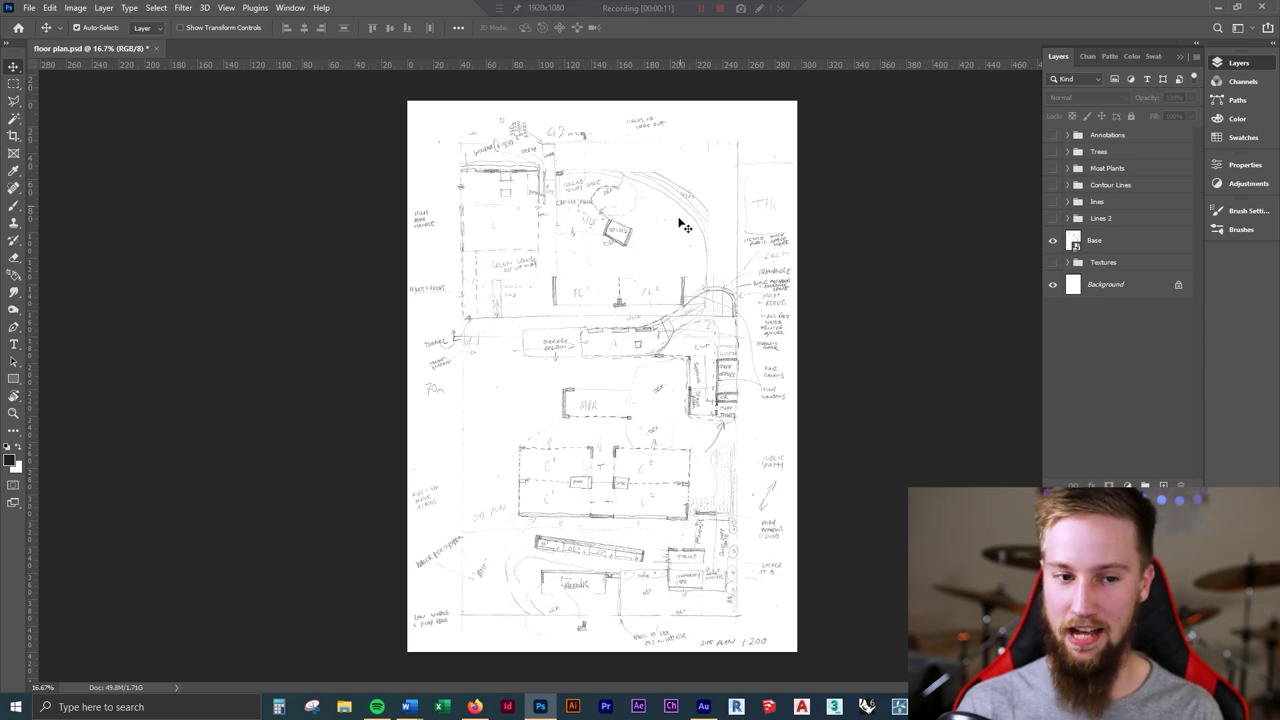
left_click(31, 8)
left_click(42, 22)
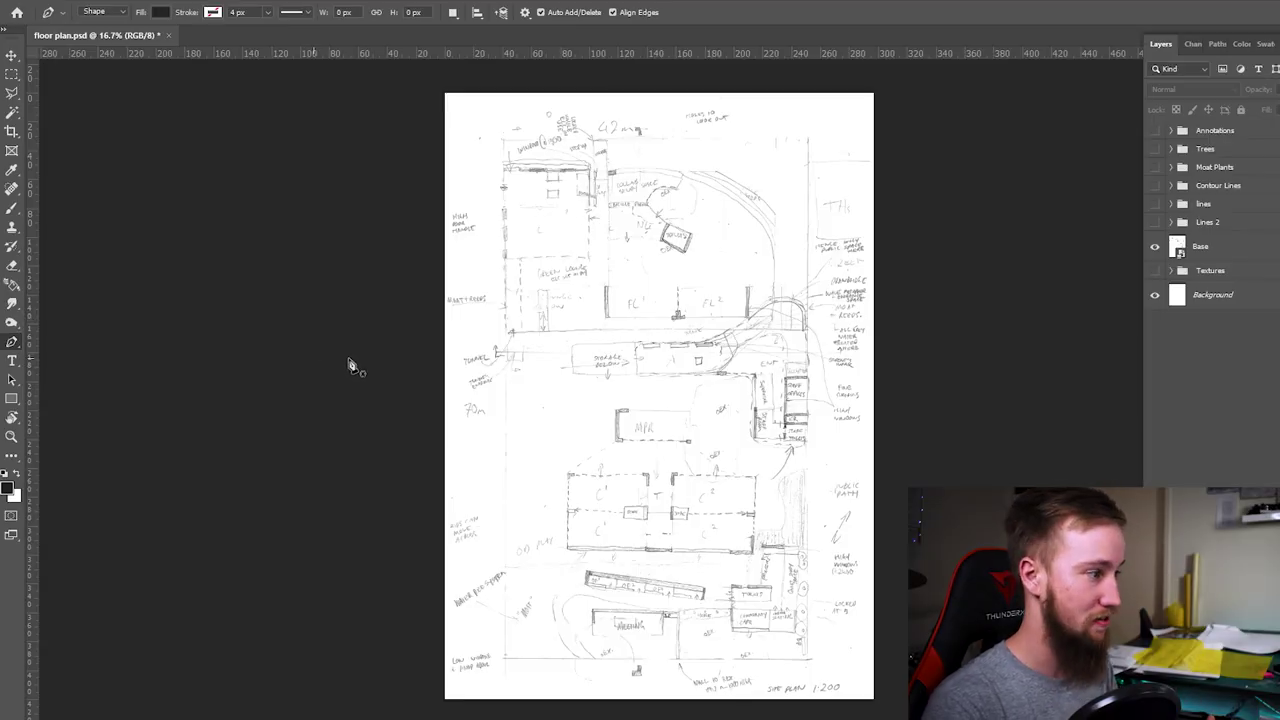
Draw a vertical Pen shape line, about 1373 px tall, along the outer wall beside room L and the green lounge.
scroll(522, 193, "up", 2)
scroll(514, 175, "up", 2)
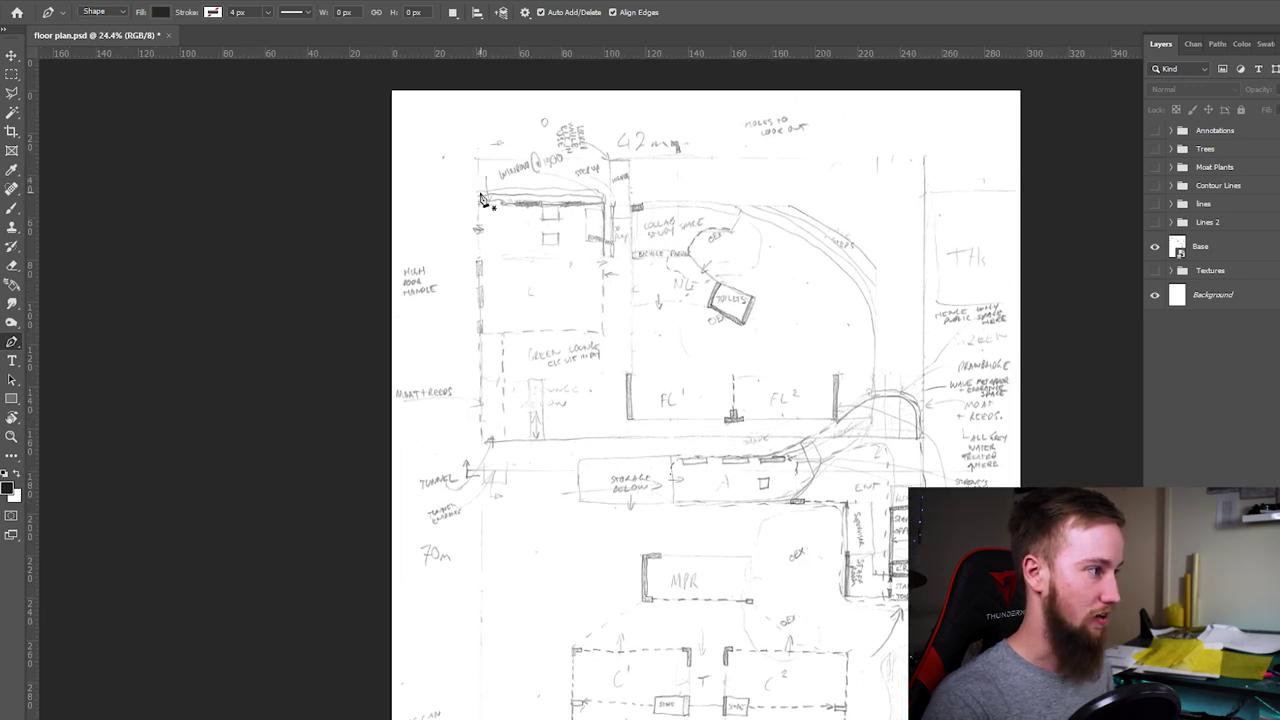
left_click(479, 197)
left_click(480, 442)
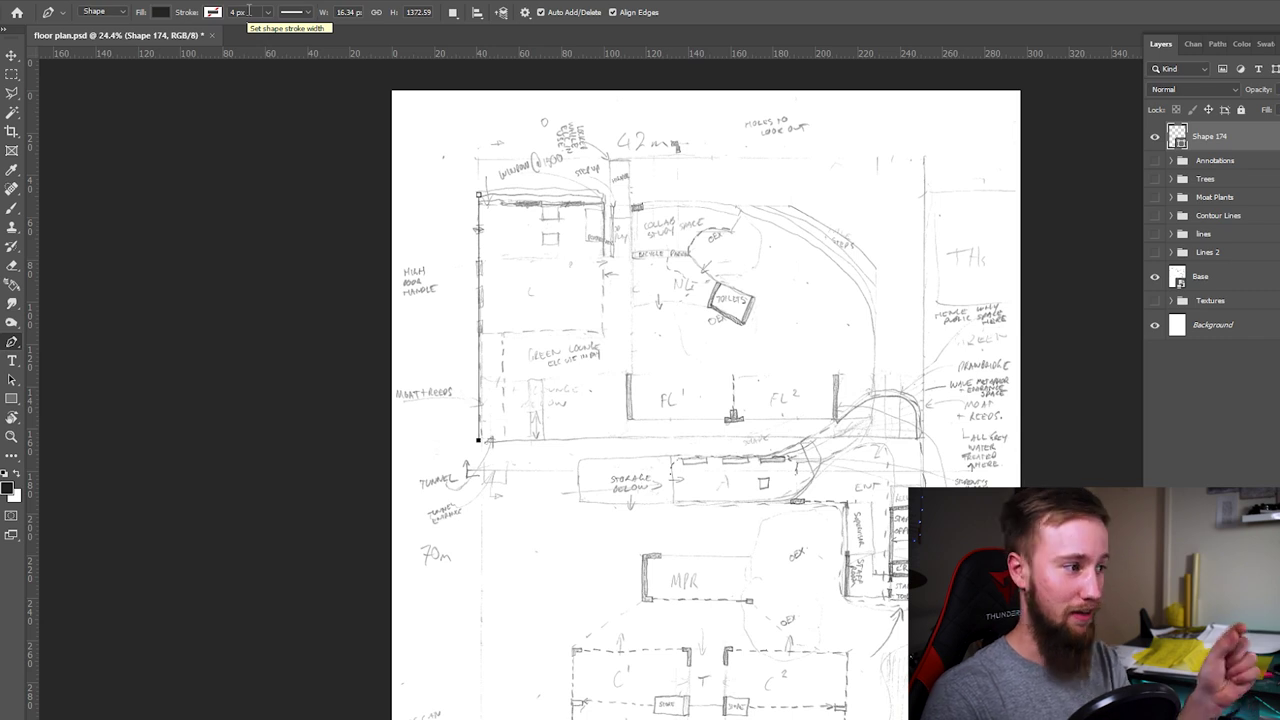
Measure the sketched wall's thickness beside room L with the Rectangular Marquee tool.
key("m")
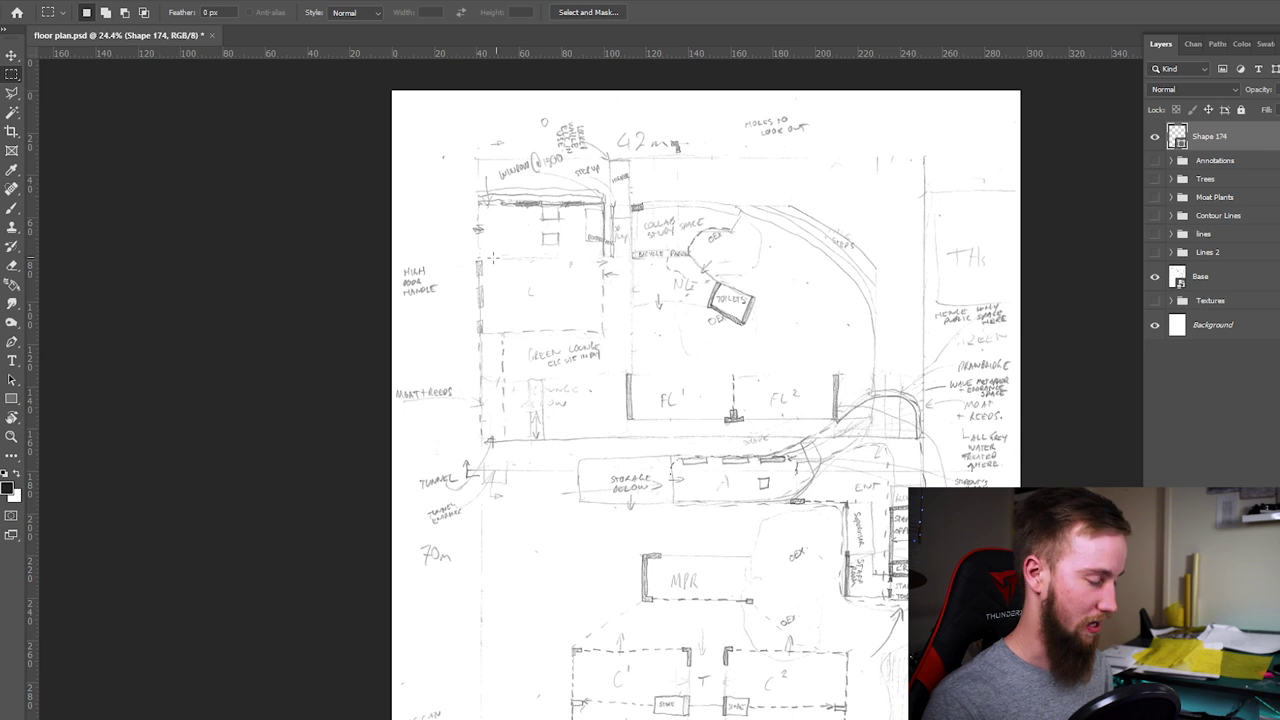
scroll(520, 249, "up", 3)
left_click_drag(455, 254, 462, 262)
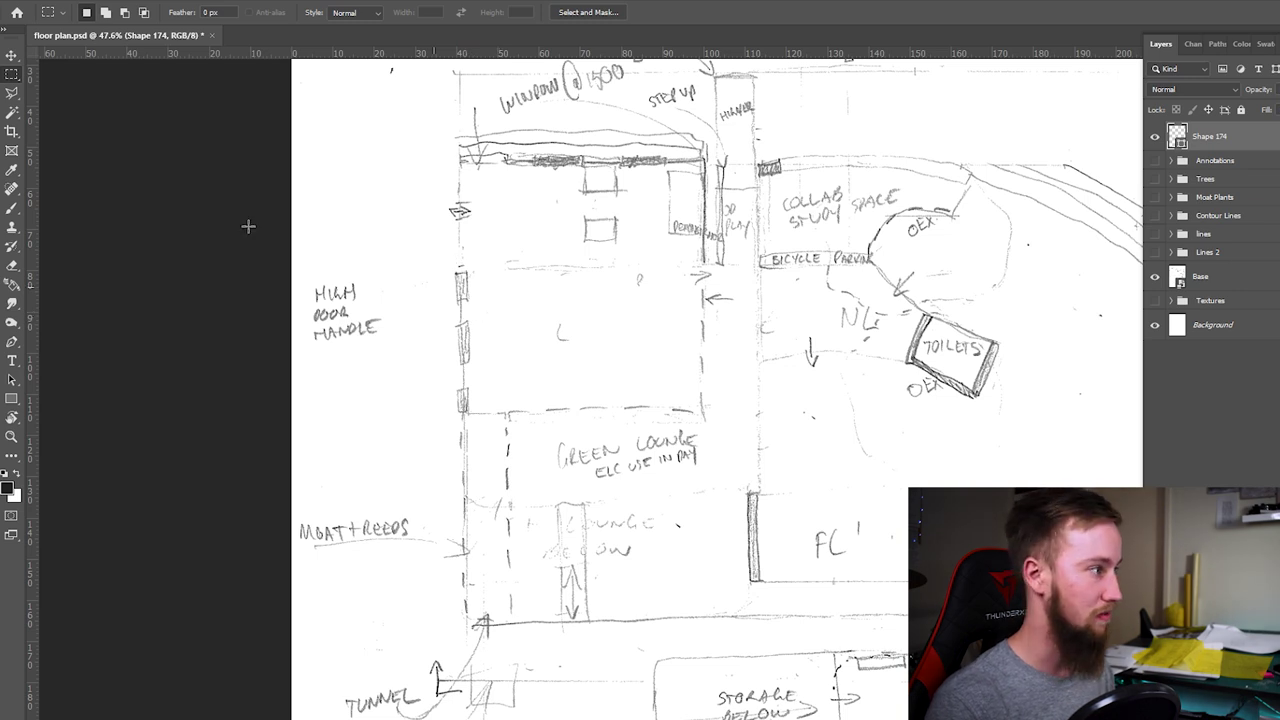
Give the vertical wall line an orange stroke with a width of 20 px.
key("p")
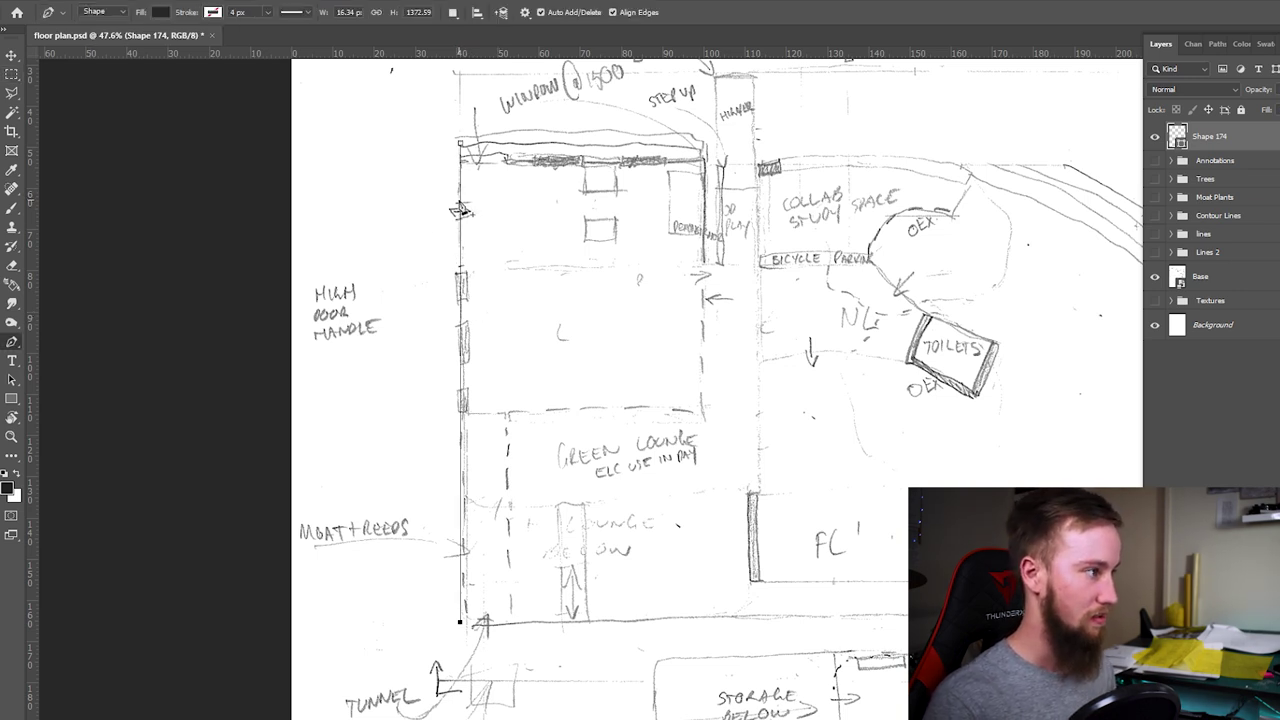
left_click(259, 11)
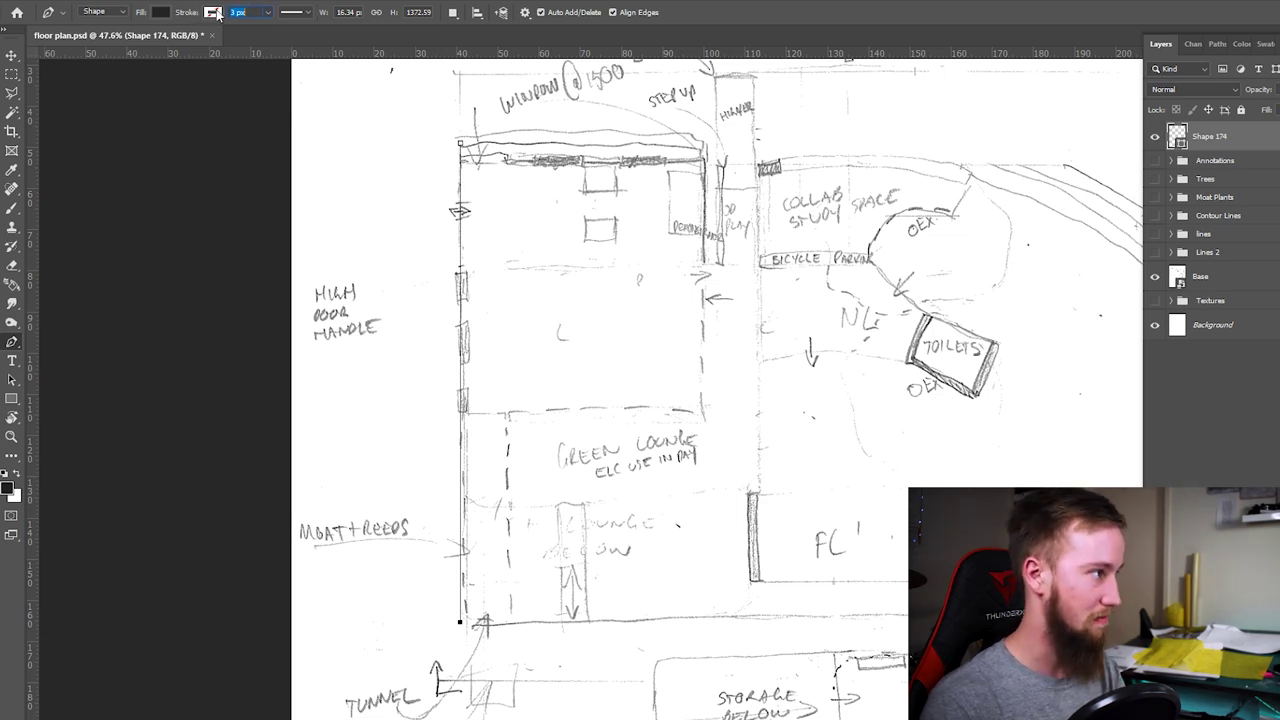
type("20")
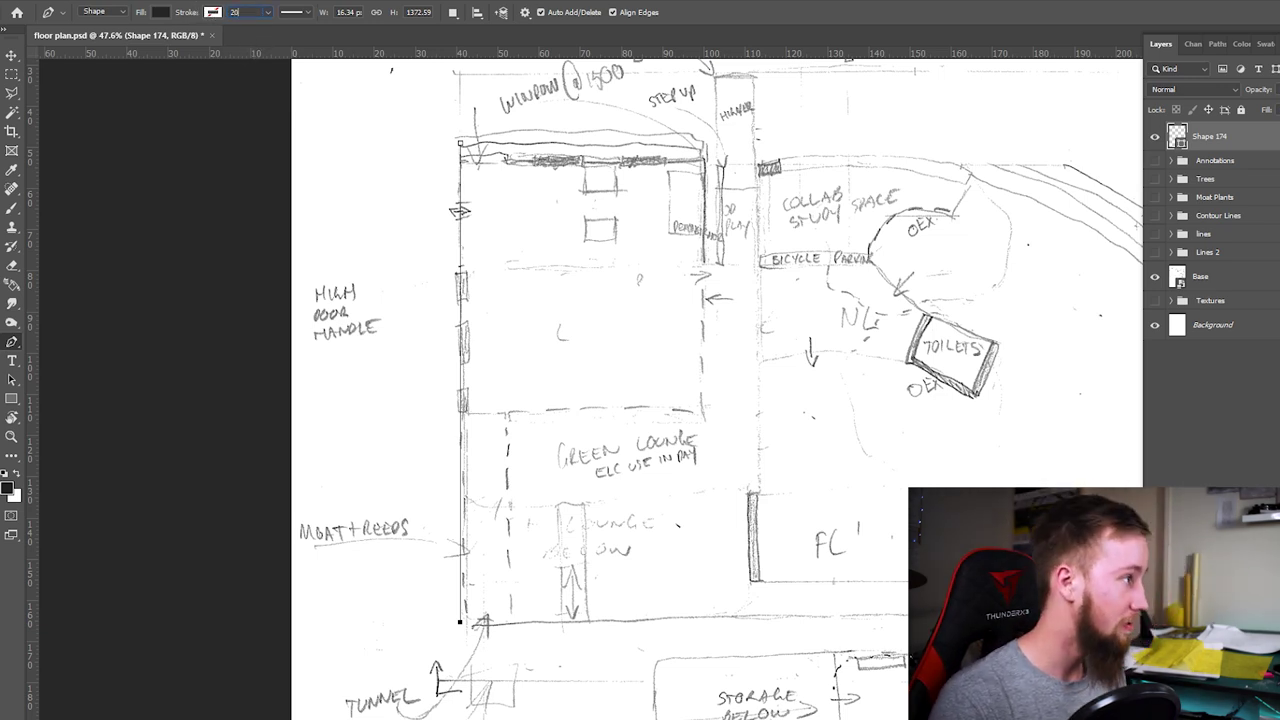
key("Return")
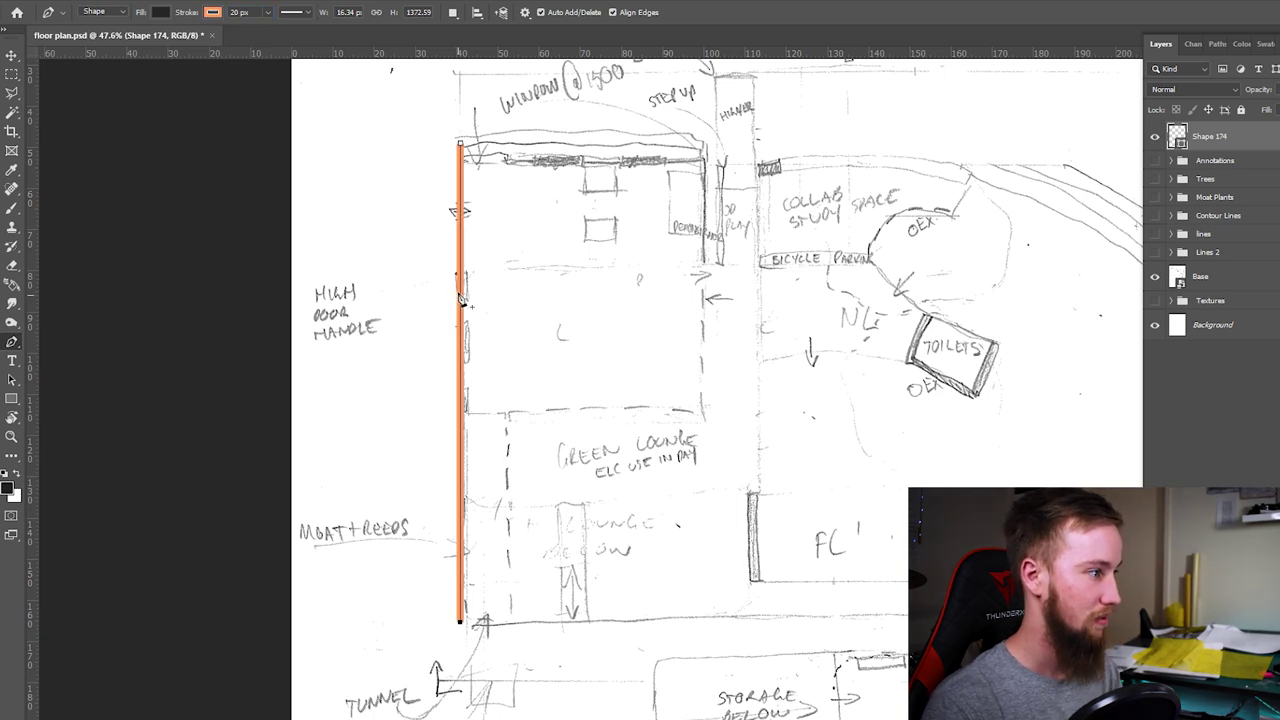
Set the wall line's stroke width to 30 px and check its thickness with a small marquee.
left_click(240, 12)
type("30")
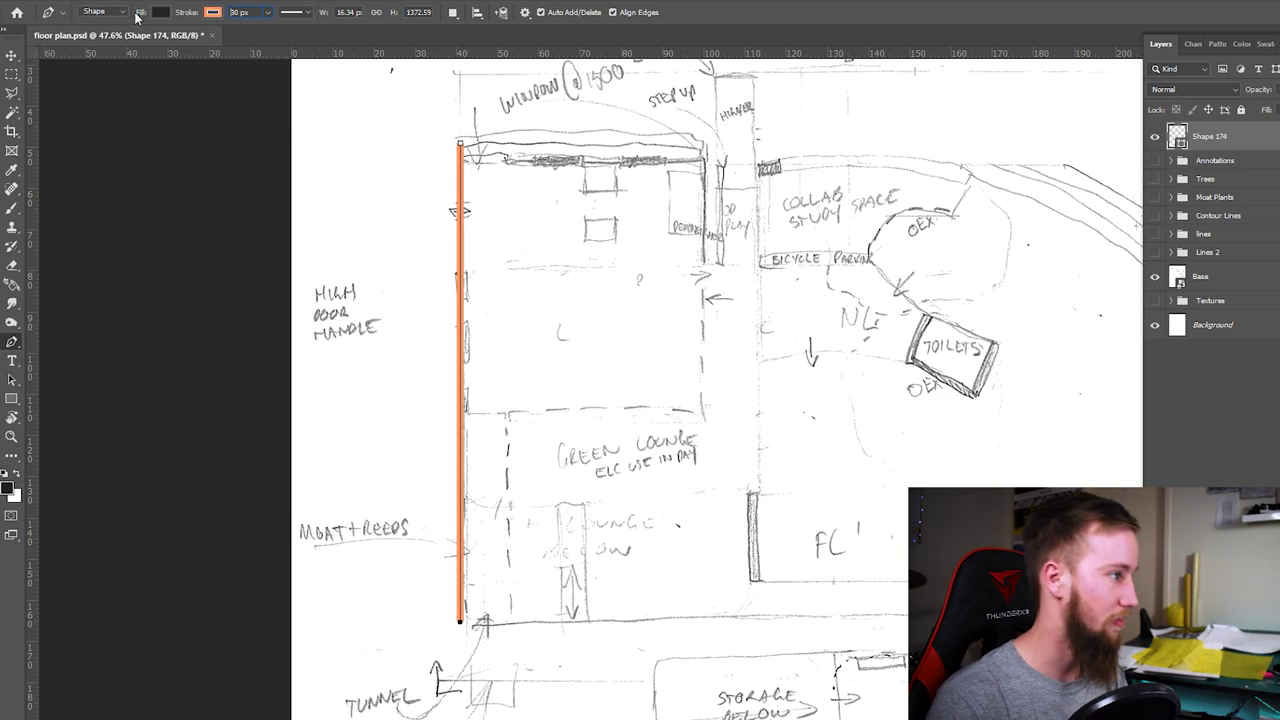
key("Return")
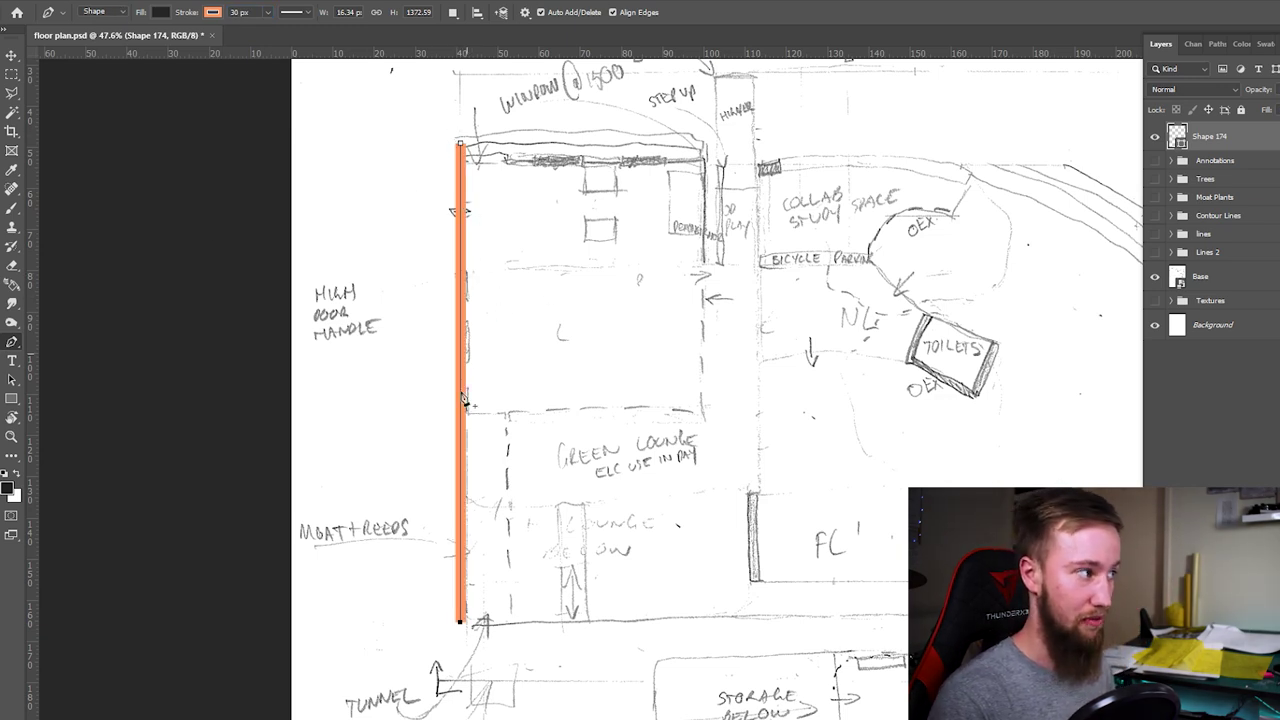
key("m")
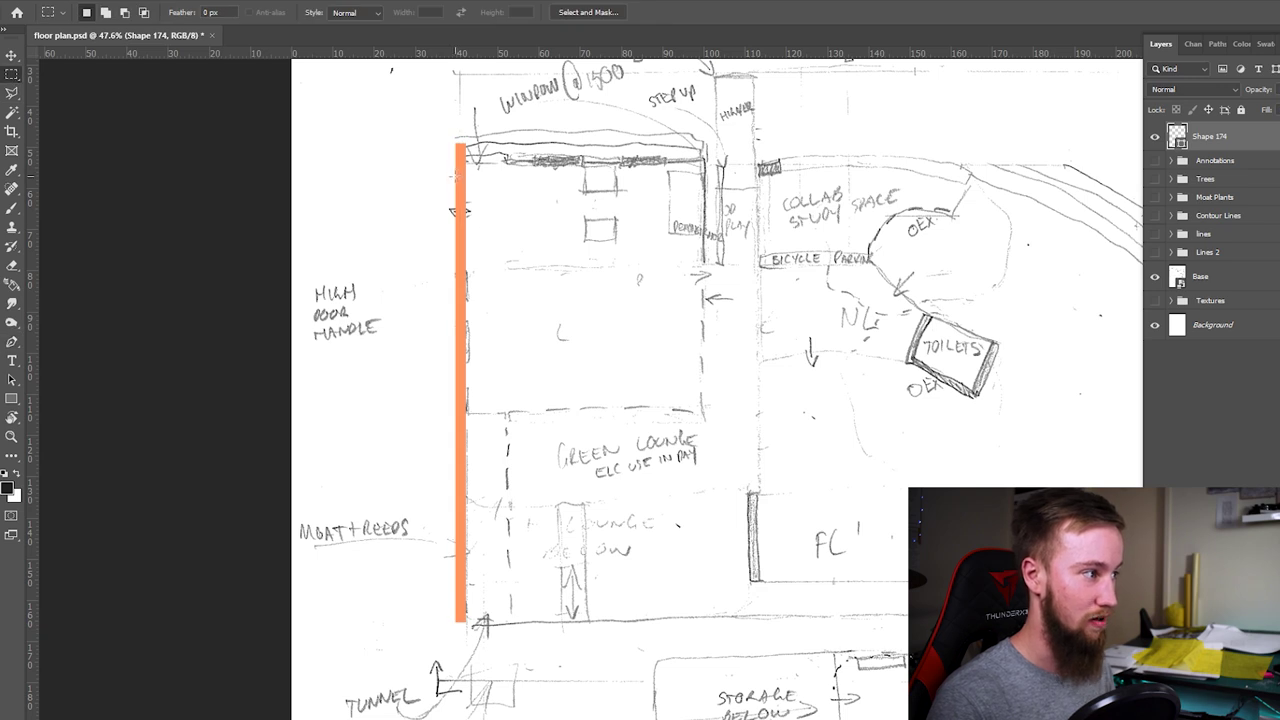
left_click_drag(457, 176, 467, 186)
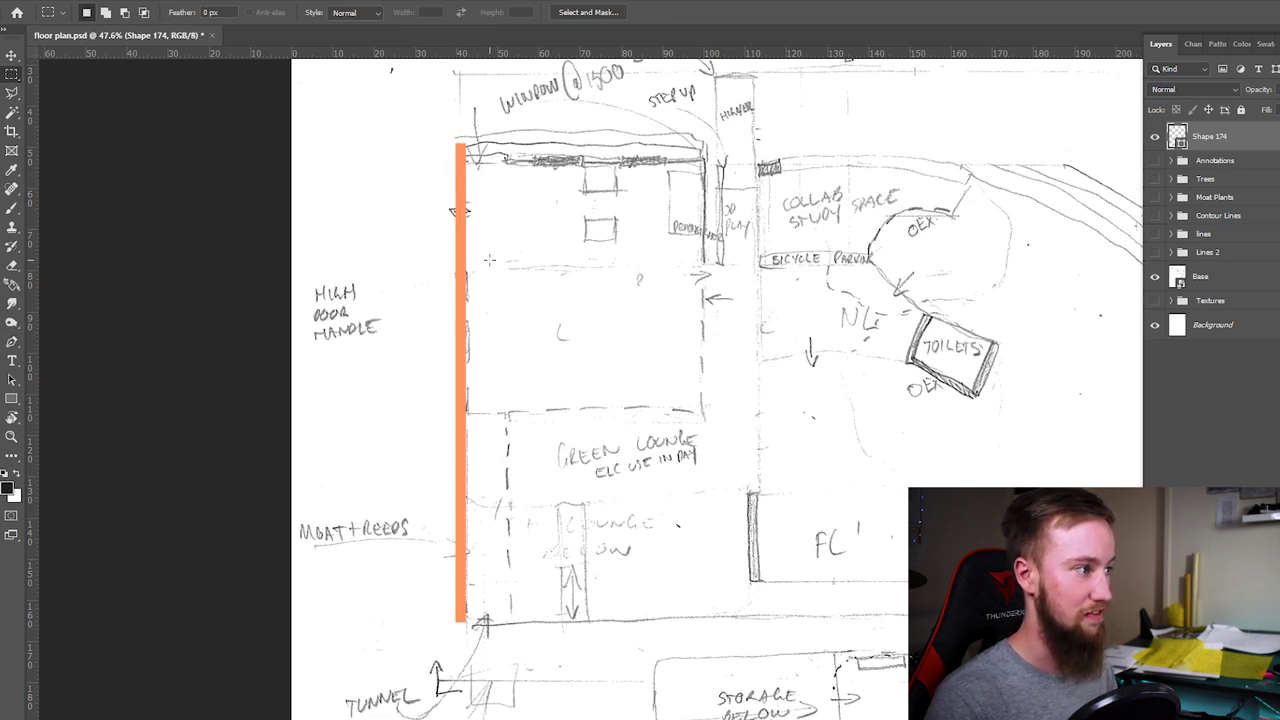
left_click(10, 54)
Set the wall line's stroke width to 40 px and measure its thickness with a marquee.
key("p")
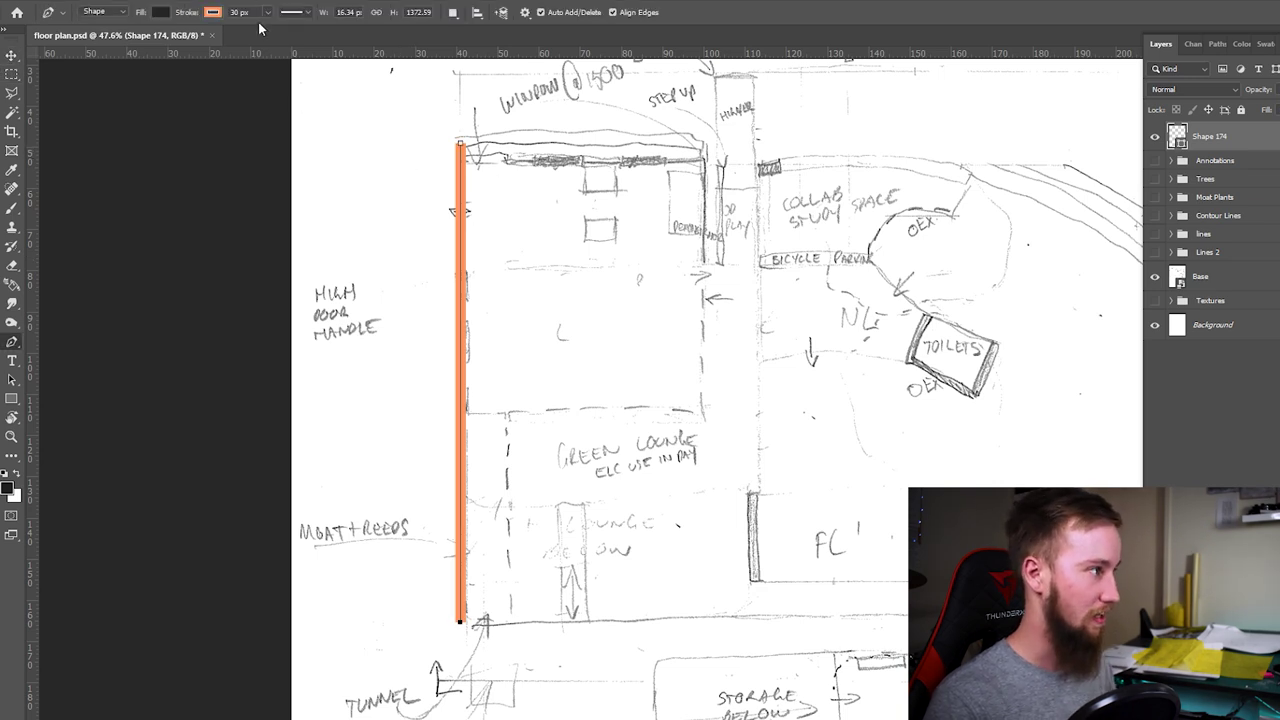
key("Return")
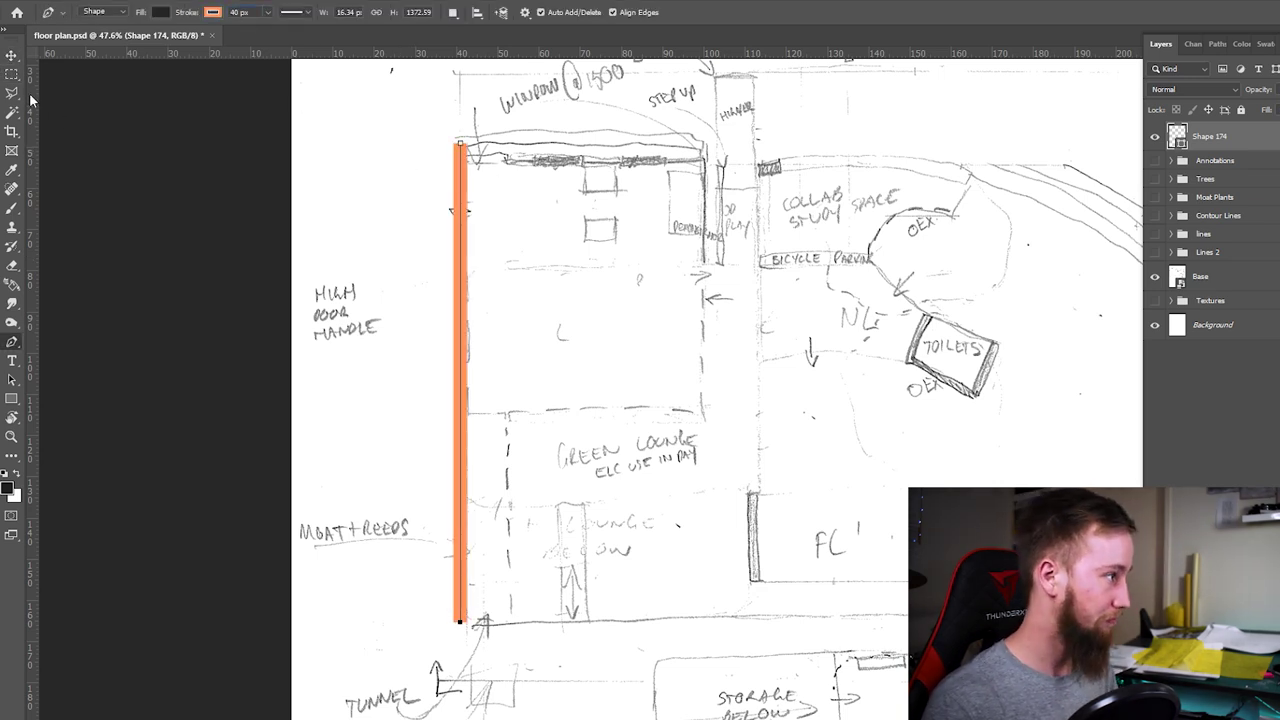
left_click(13, 76)
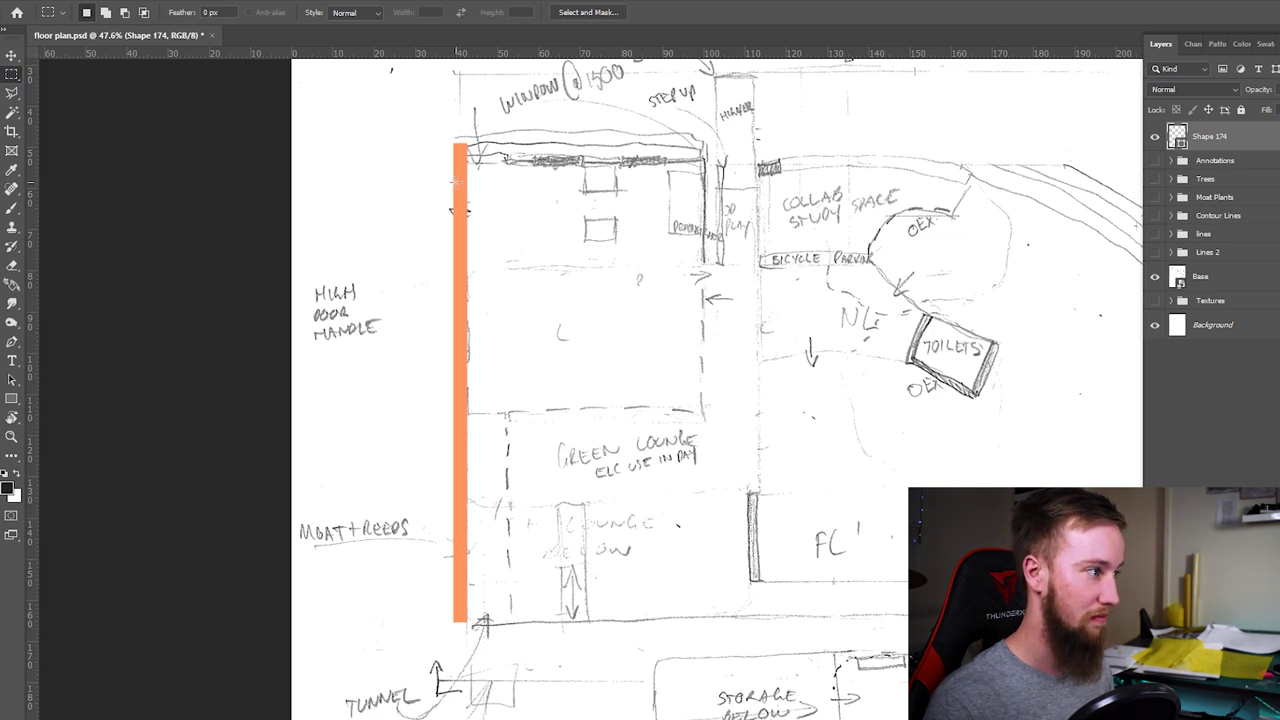
left_click_drag(453, 184, 462, 192)
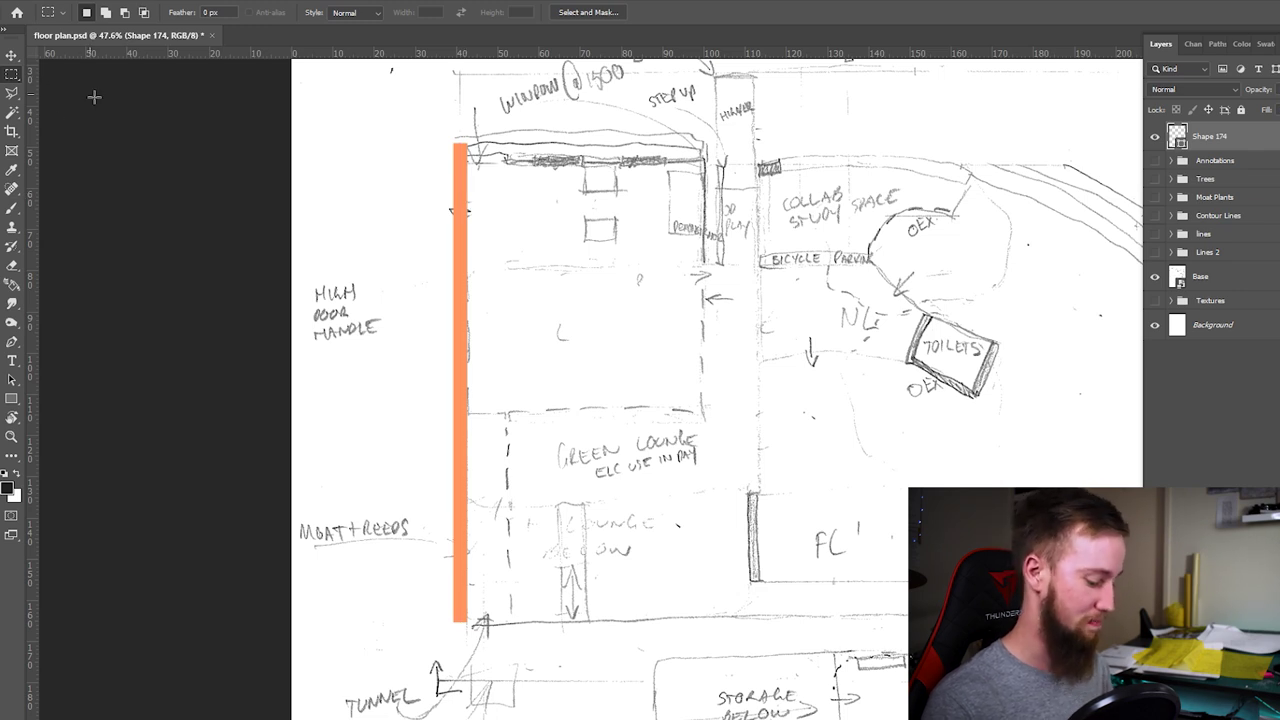
Set the wall line's stroke width to 35 px and verify its thickness with a marquee.
key("p")
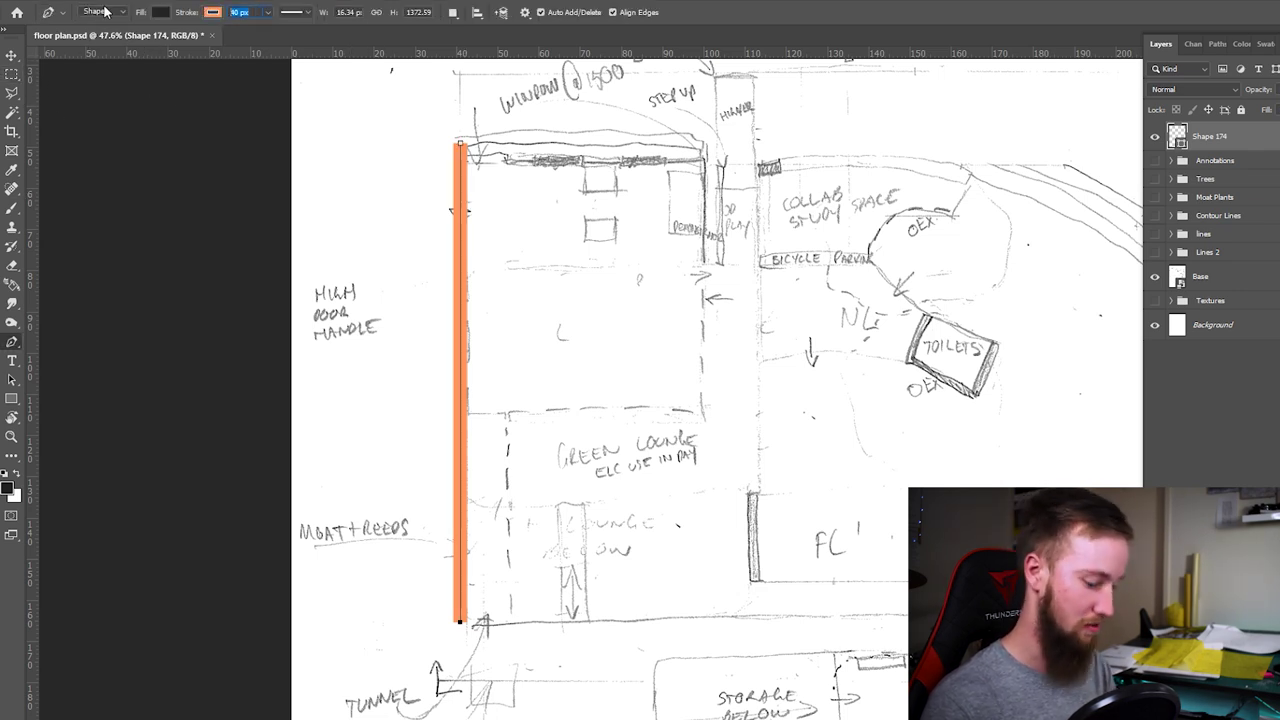
type("35")
key("m")
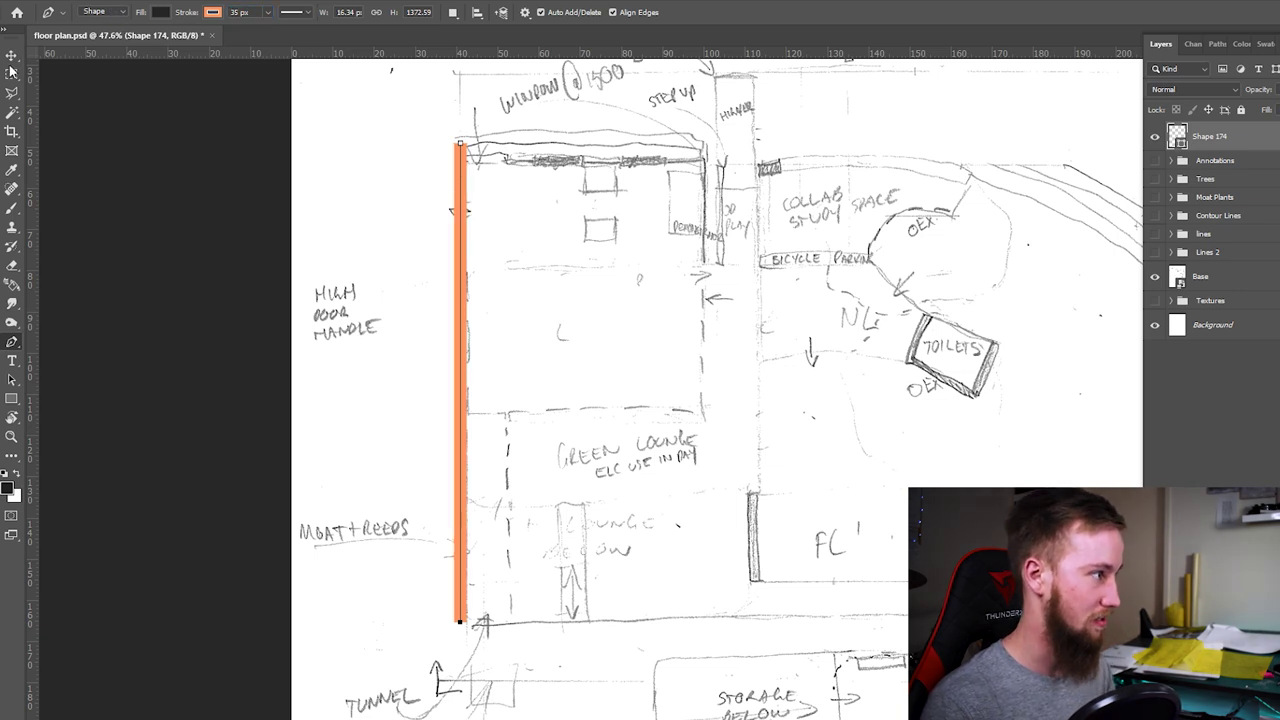
left_click_drag(455, 184, 486, 202)
key("v")
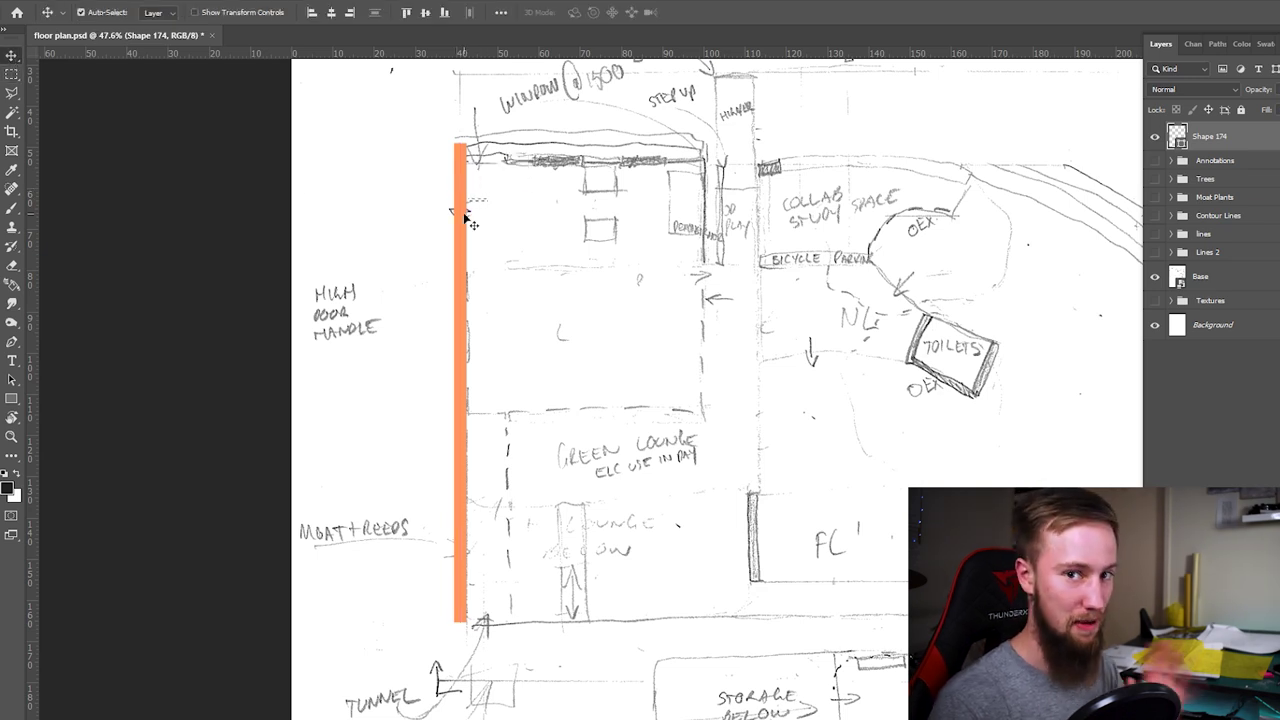
Change the wall line's stroke colour to black and select the Base layer.
key("p")
left_click(216, 13)
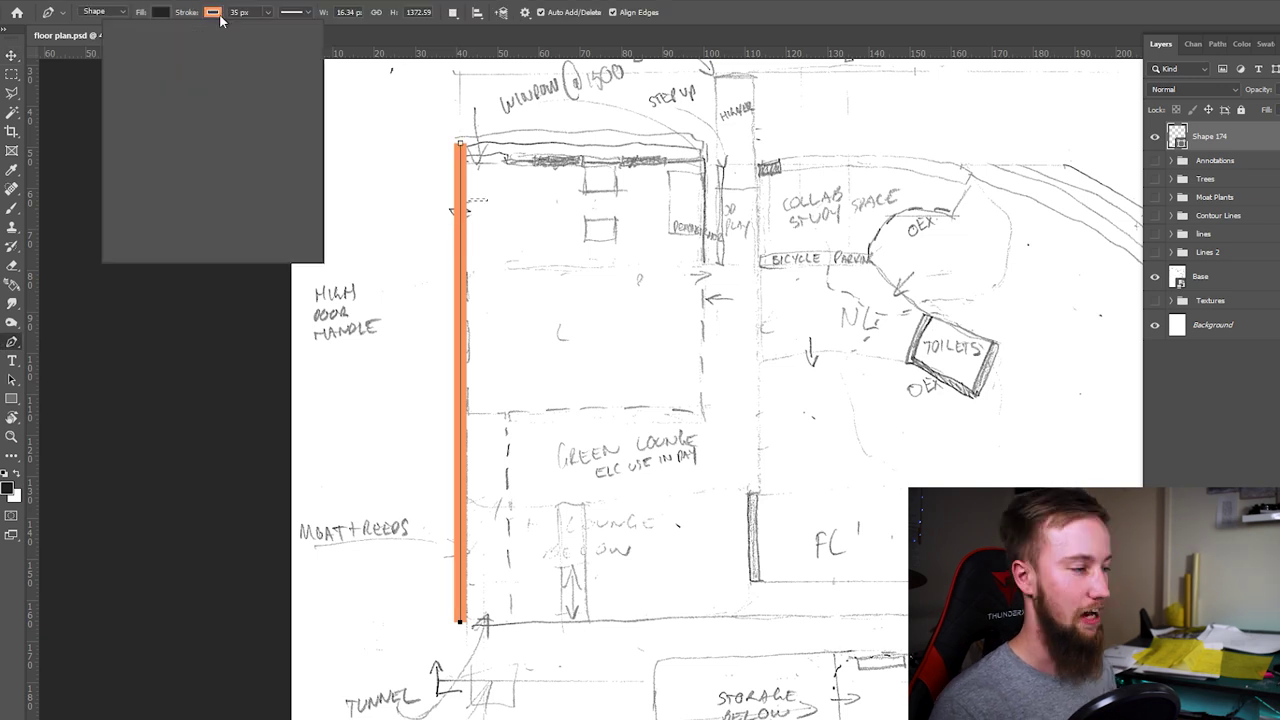
left_click(123, 89)
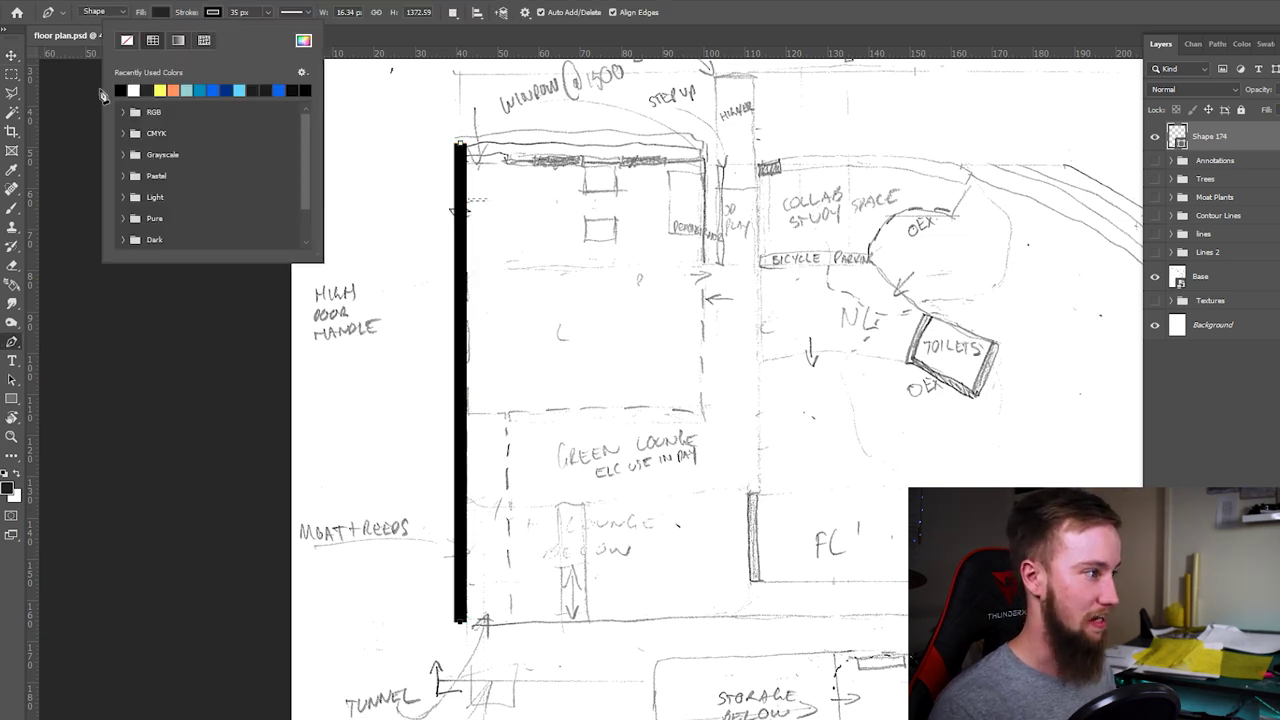
left_click(11, 55)
left_click(605, 291, "ctrl")
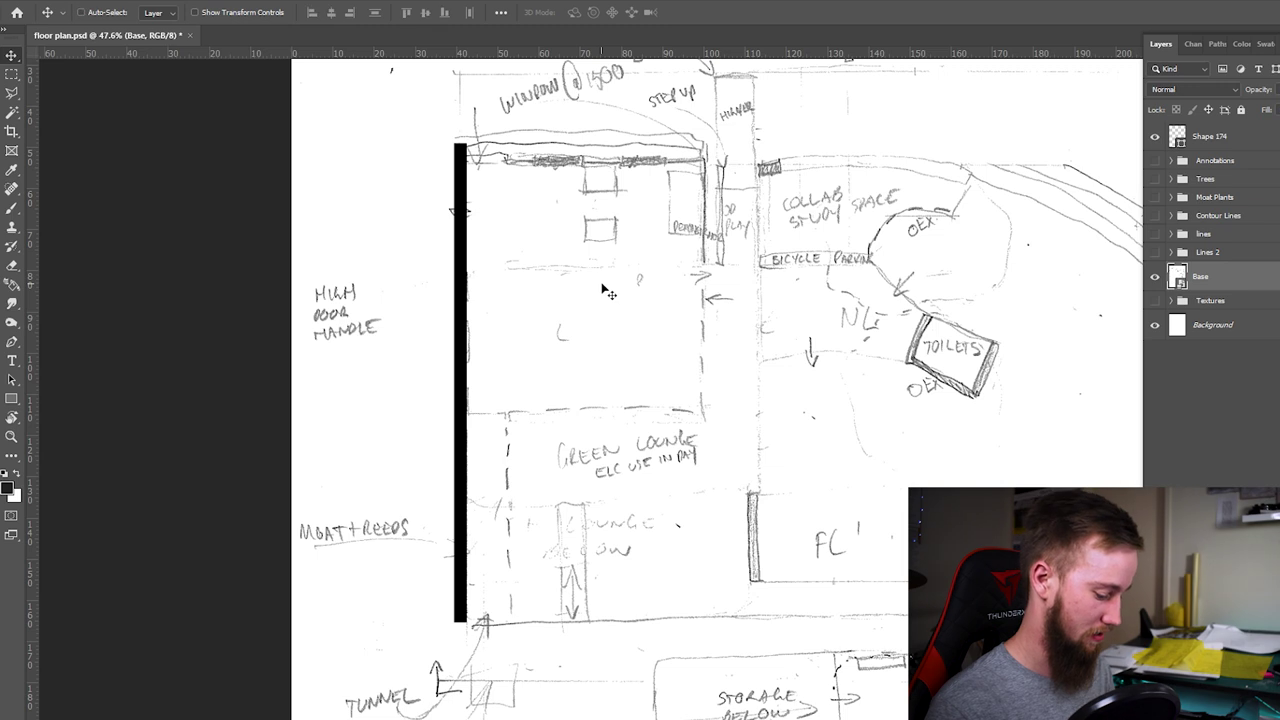
Draw the horizontal wall above room L as a 35 px black stroked Pen line, about 695 px long, starting at the vertical wall's upper end.
scroll(603, 288, "down", 2)
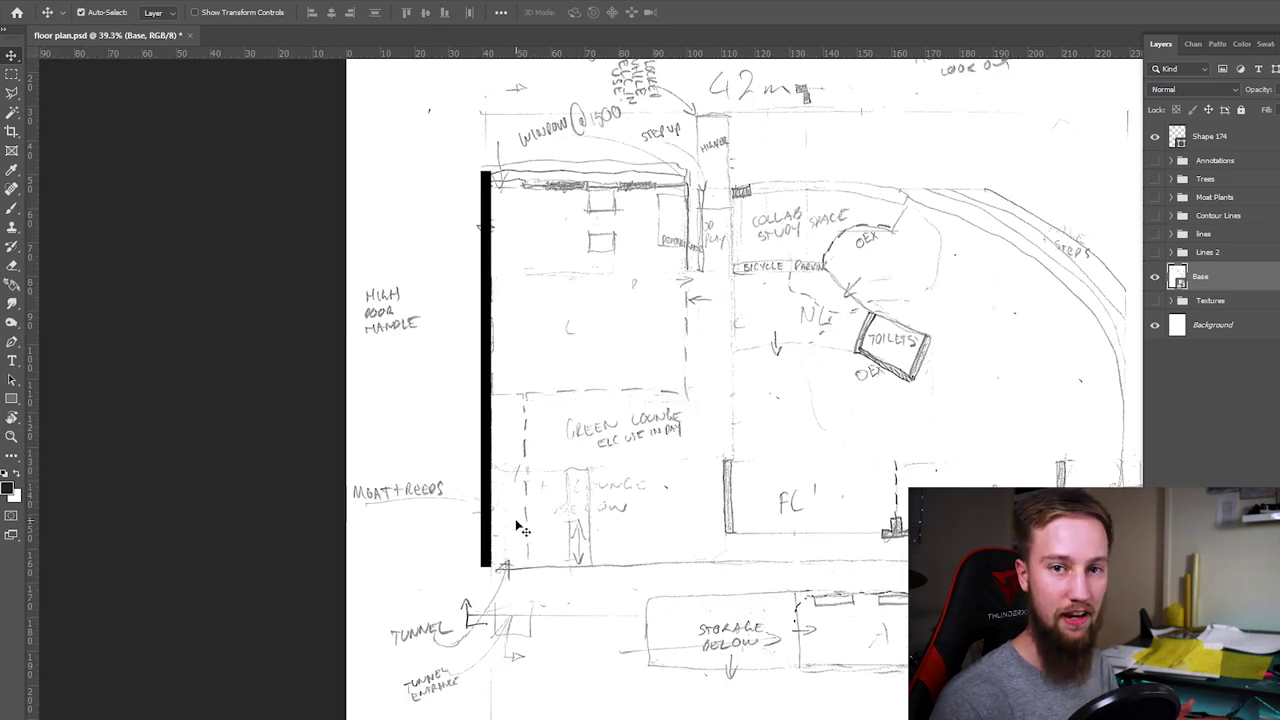
scroll(517, 525, "down", 1)
key("p")
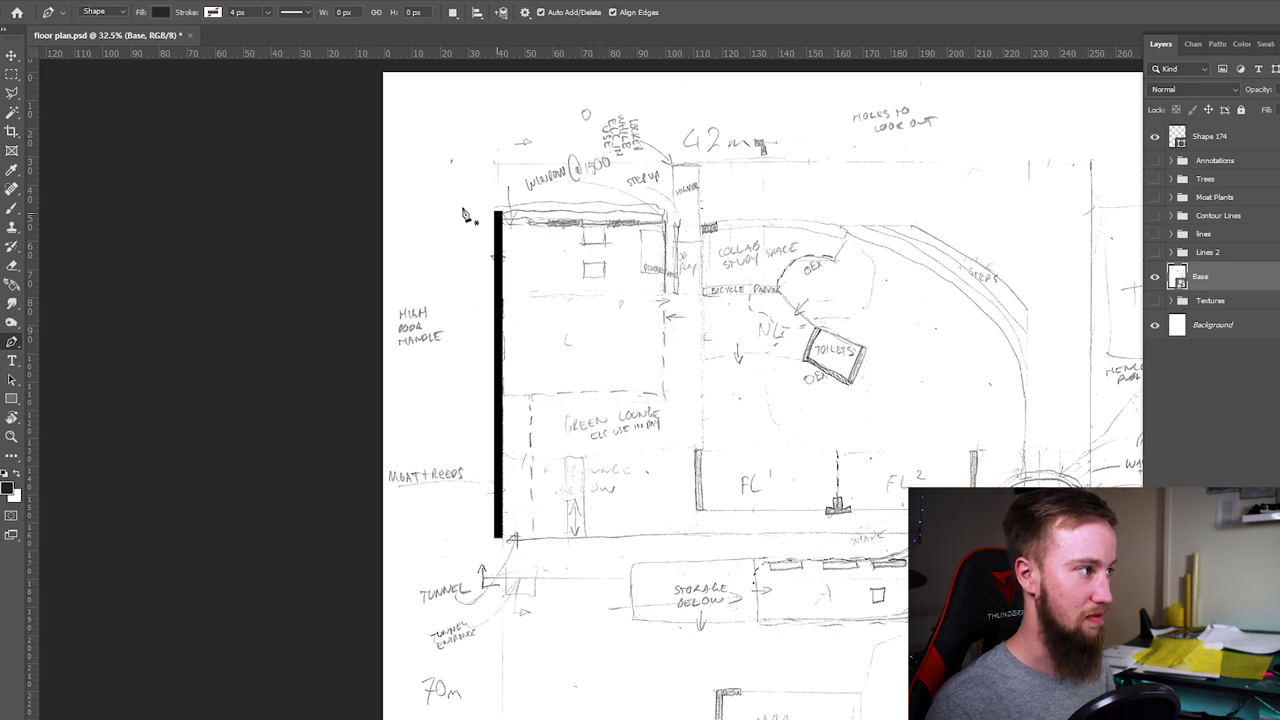
type("35")
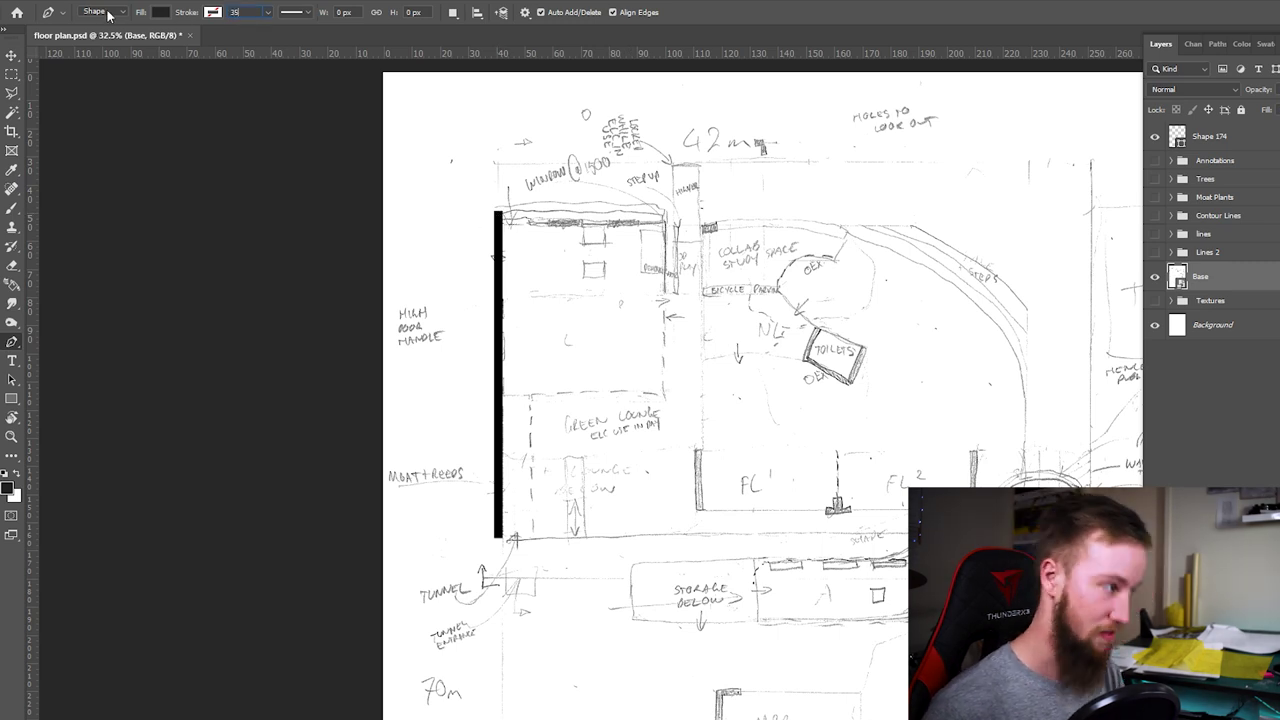
key("Return")
left_click(213, 13)
left_click(124, 84)
key("Return")
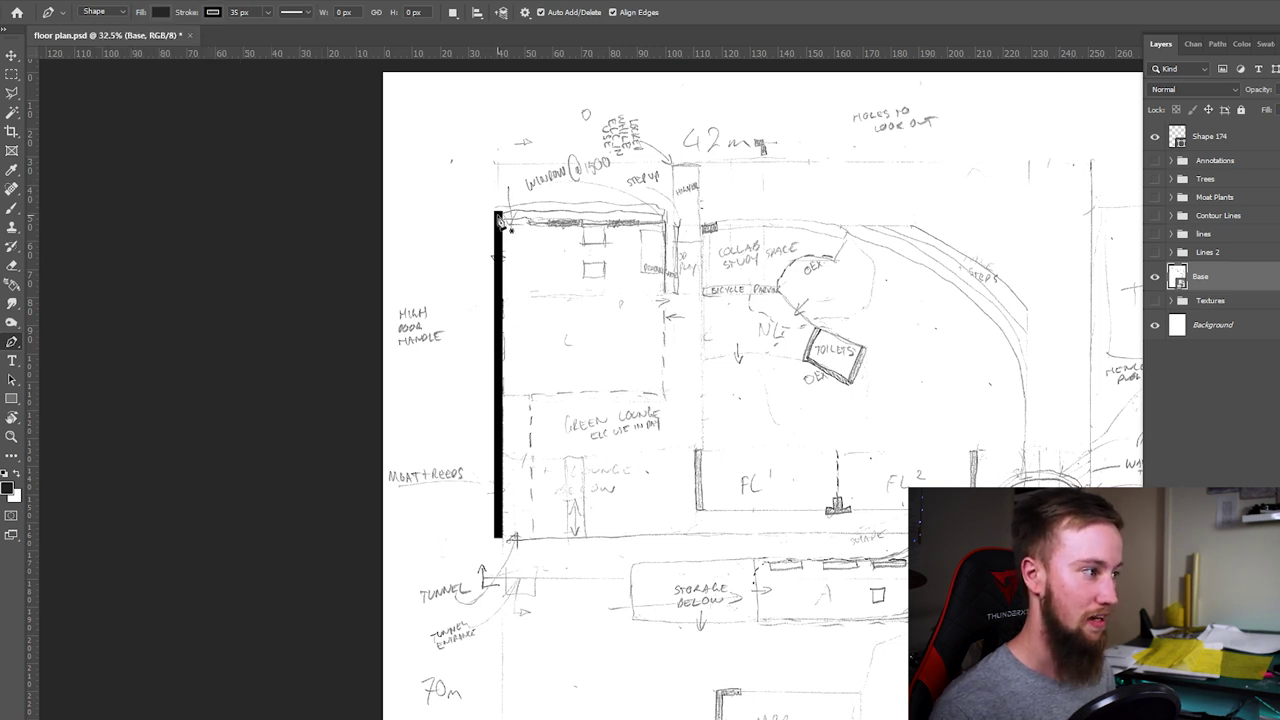
left_click(498, 216)
left_click(665, 217)
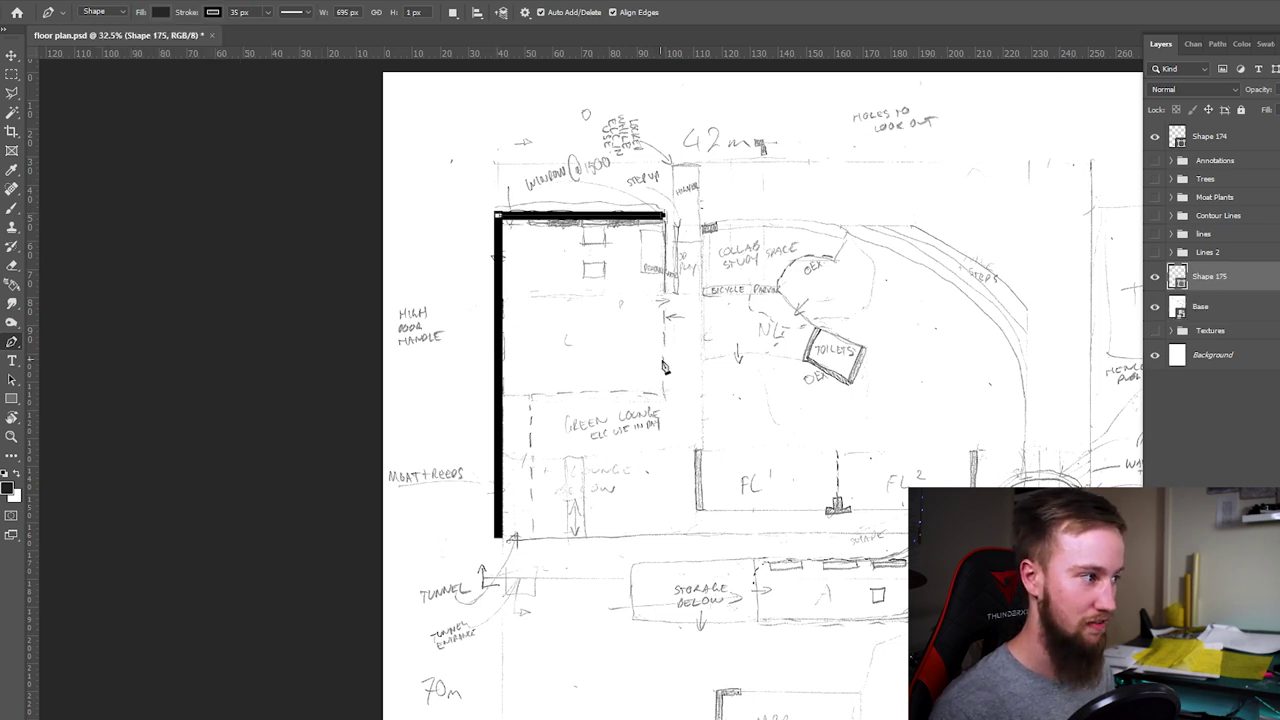
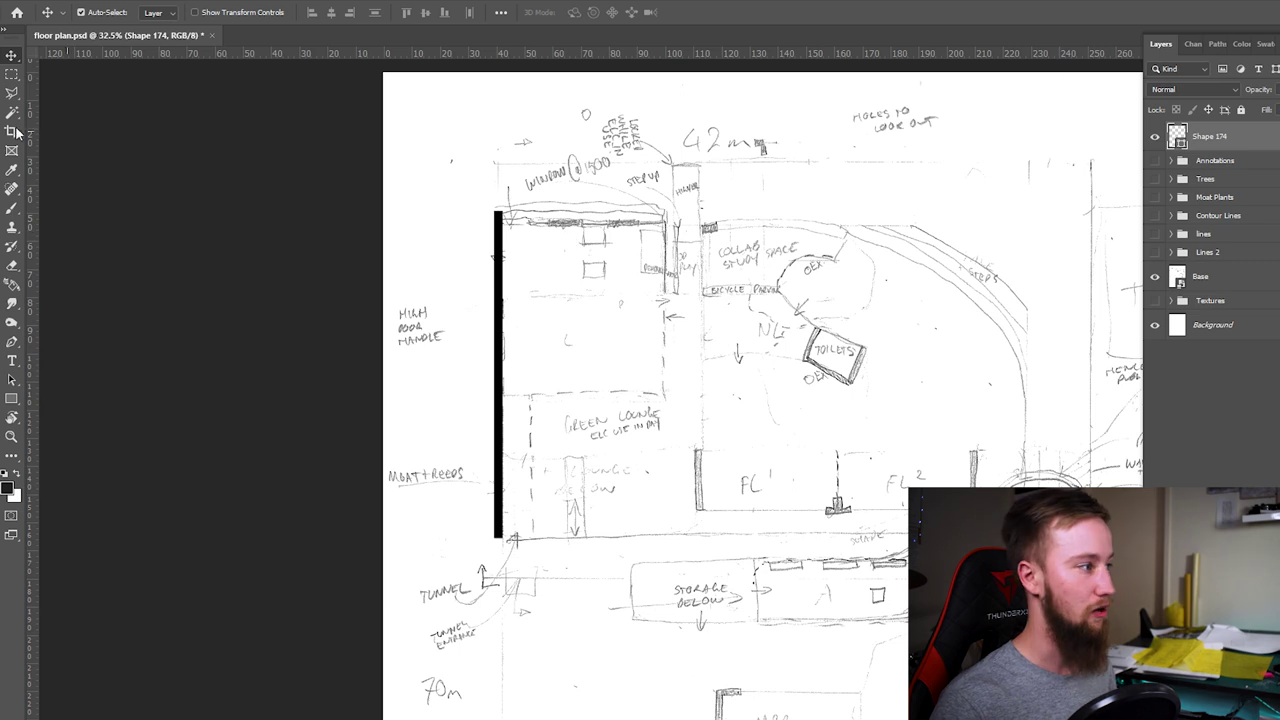
Duplicate the Base layer, place the copy above the wall line's shape layer, and hide the copy.
left_click(12, 74)
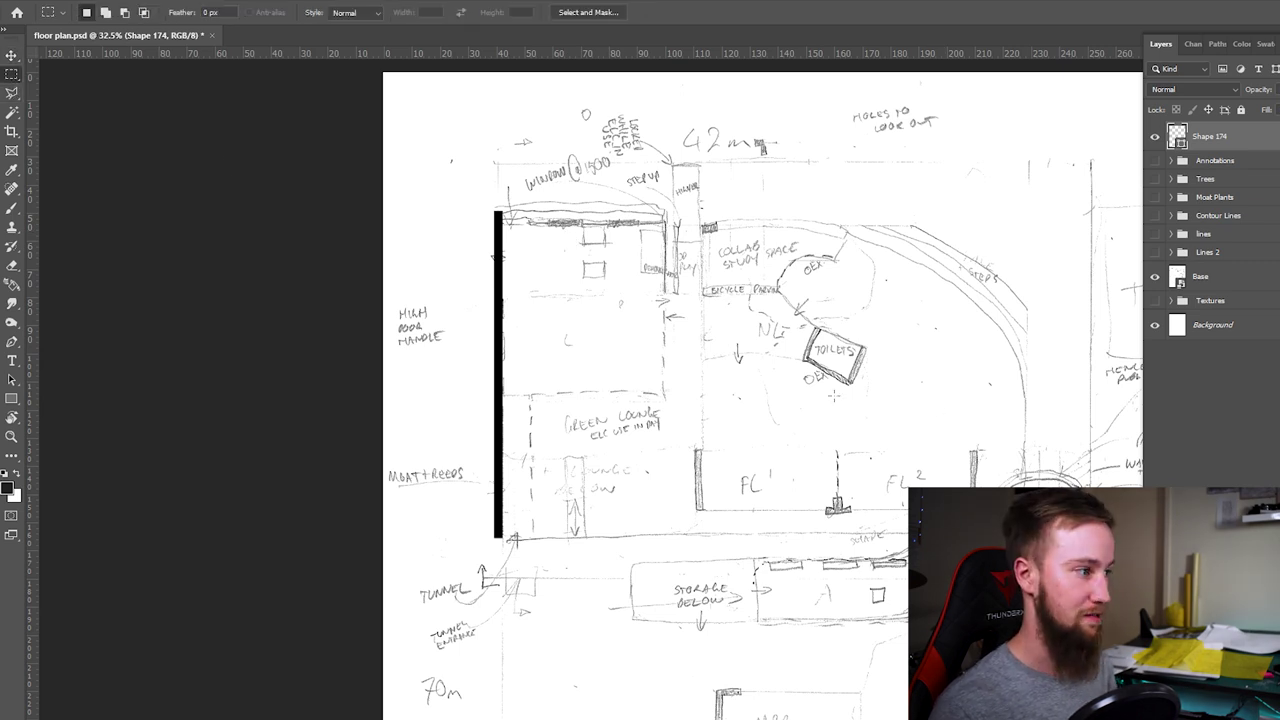
scroll(561, 296, "up", 3)
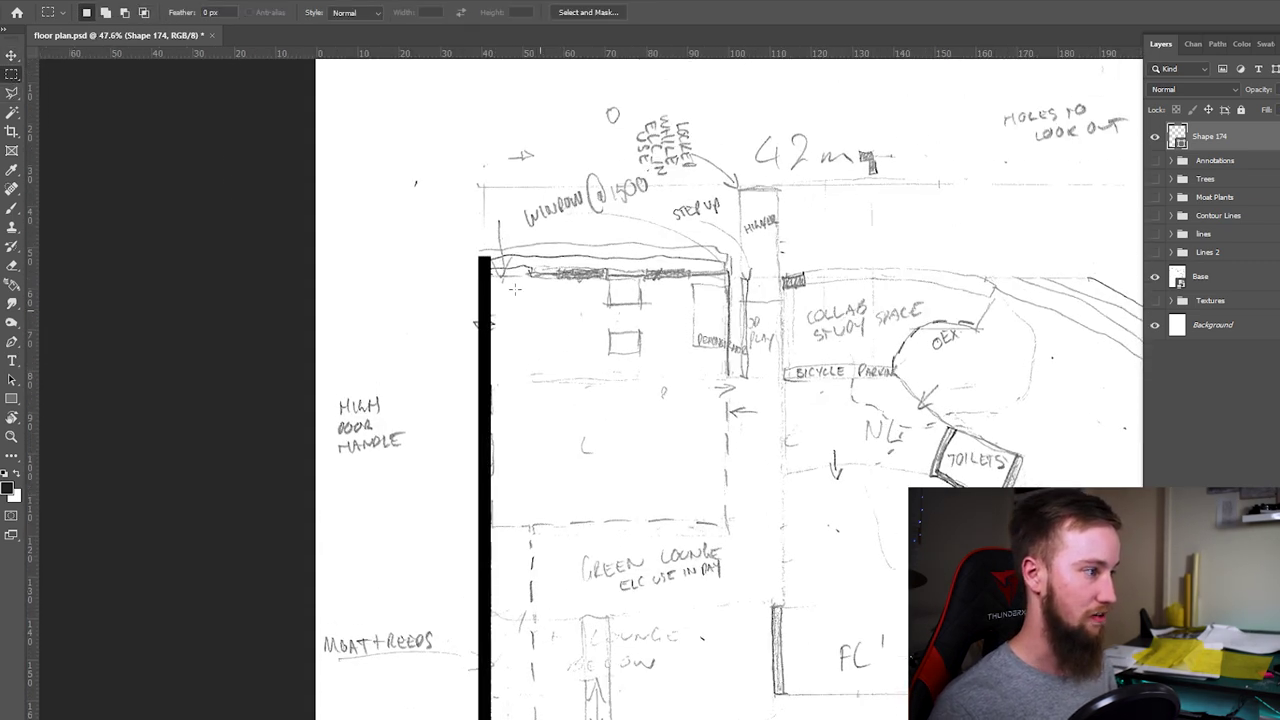
left_click(1210, 285)
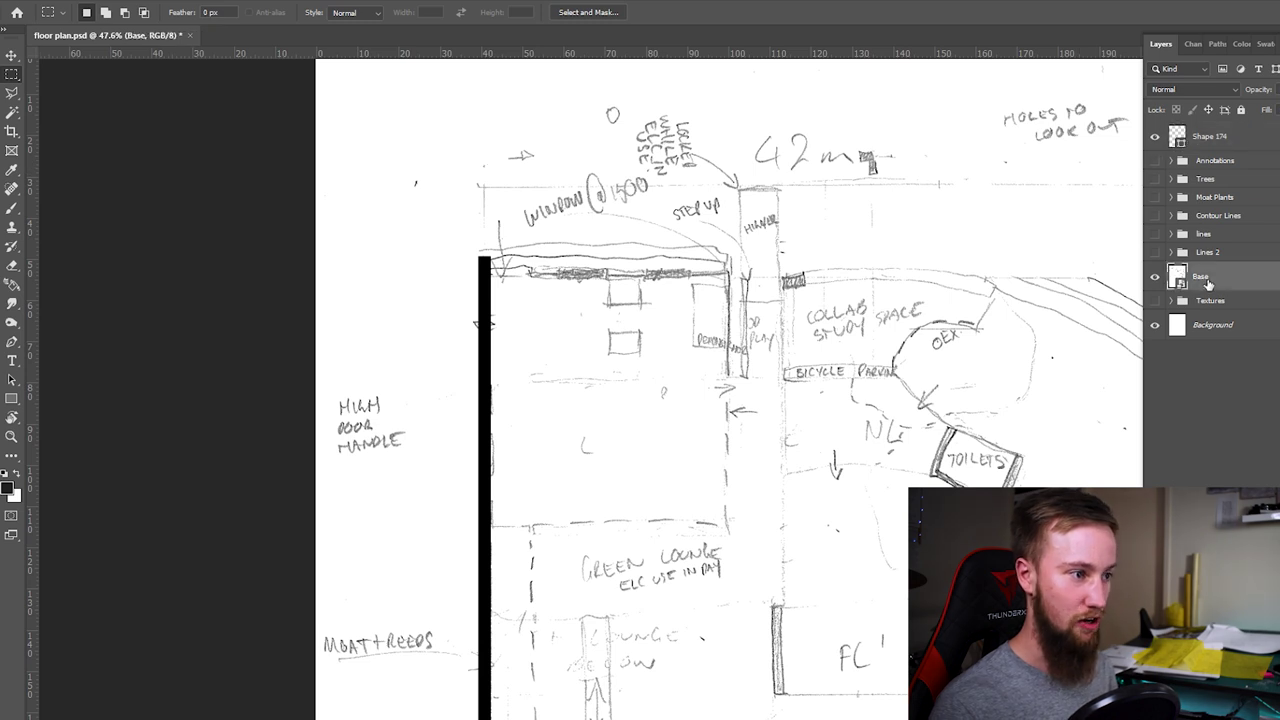
left_click_drag(1213, 285, 1222, 138)
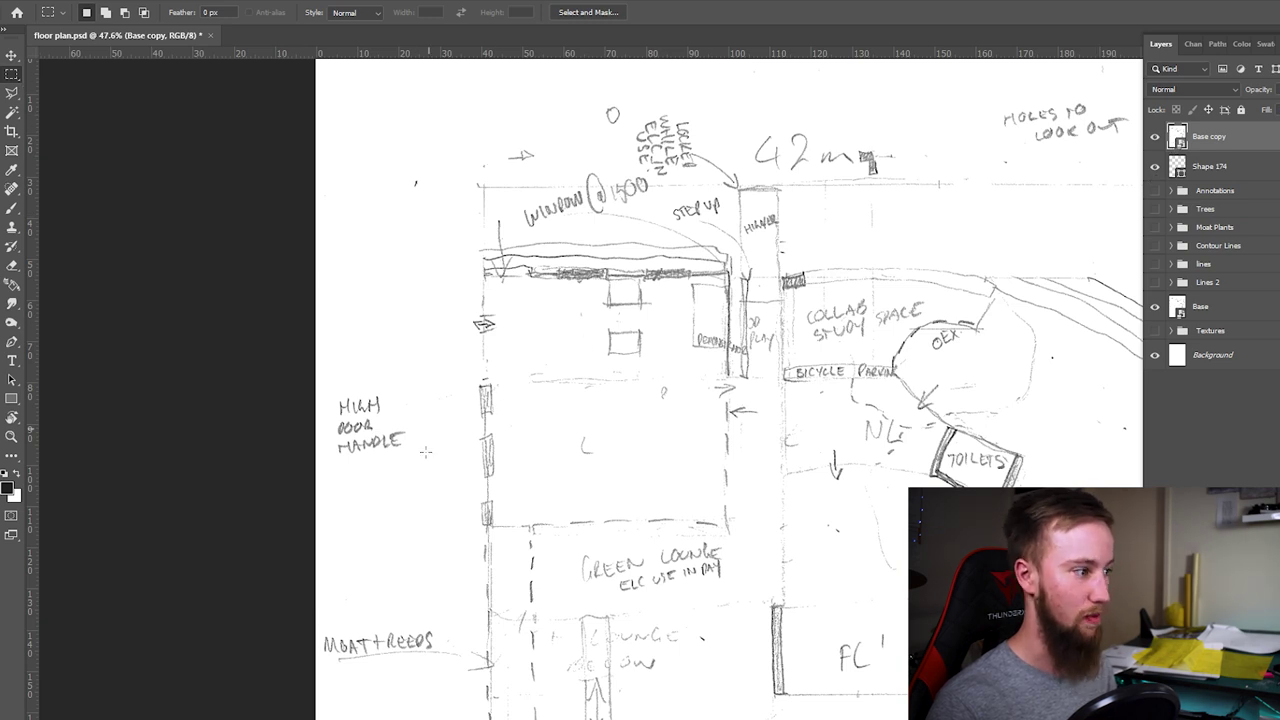
left_click(1156, 137)
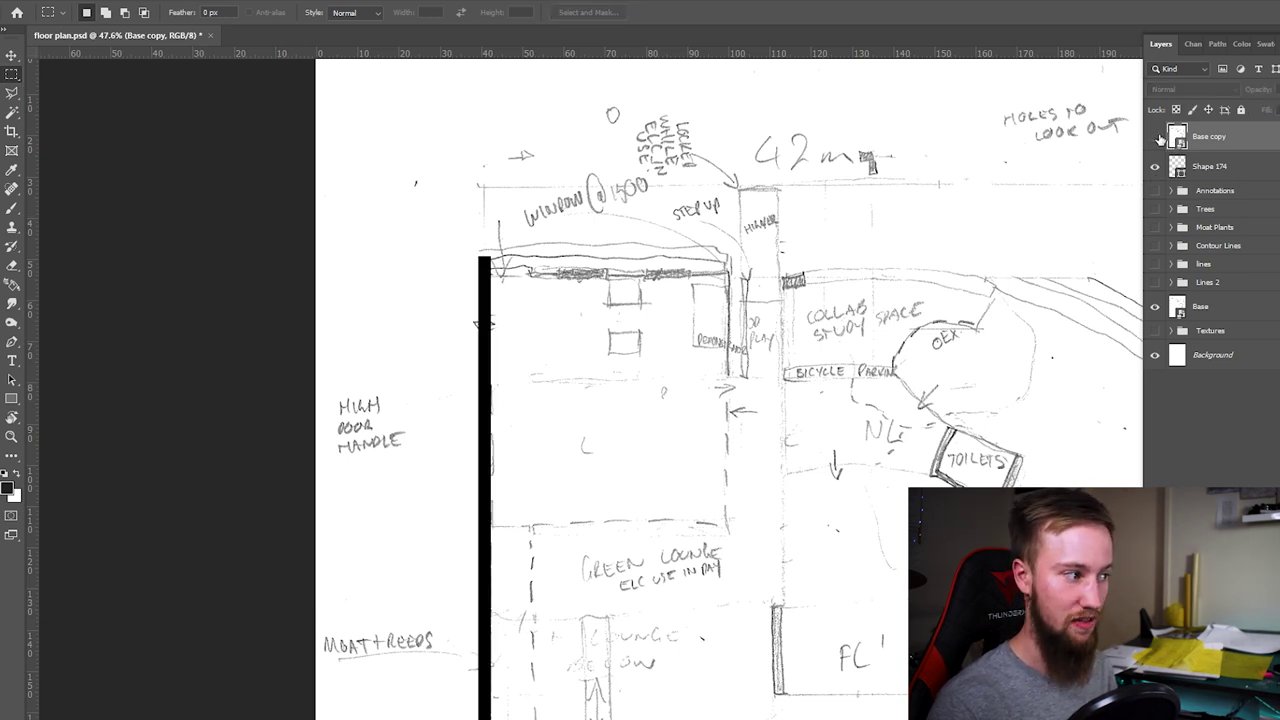
Marquee-select the two window openings in room L's vertical wall and one in its upper wall, using the Base copy layer temporarily for reference.
left_click(1156, 137)
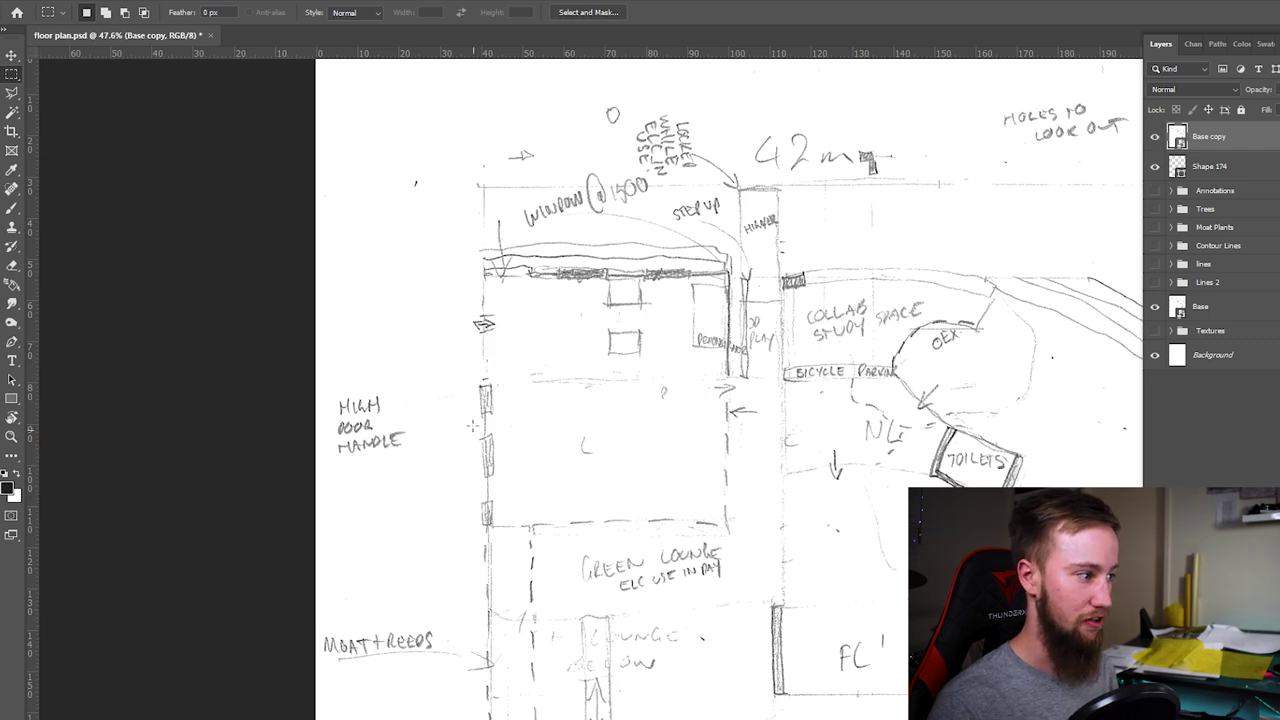
left_click_drag(477, 412, 503, 506)
key("shift")
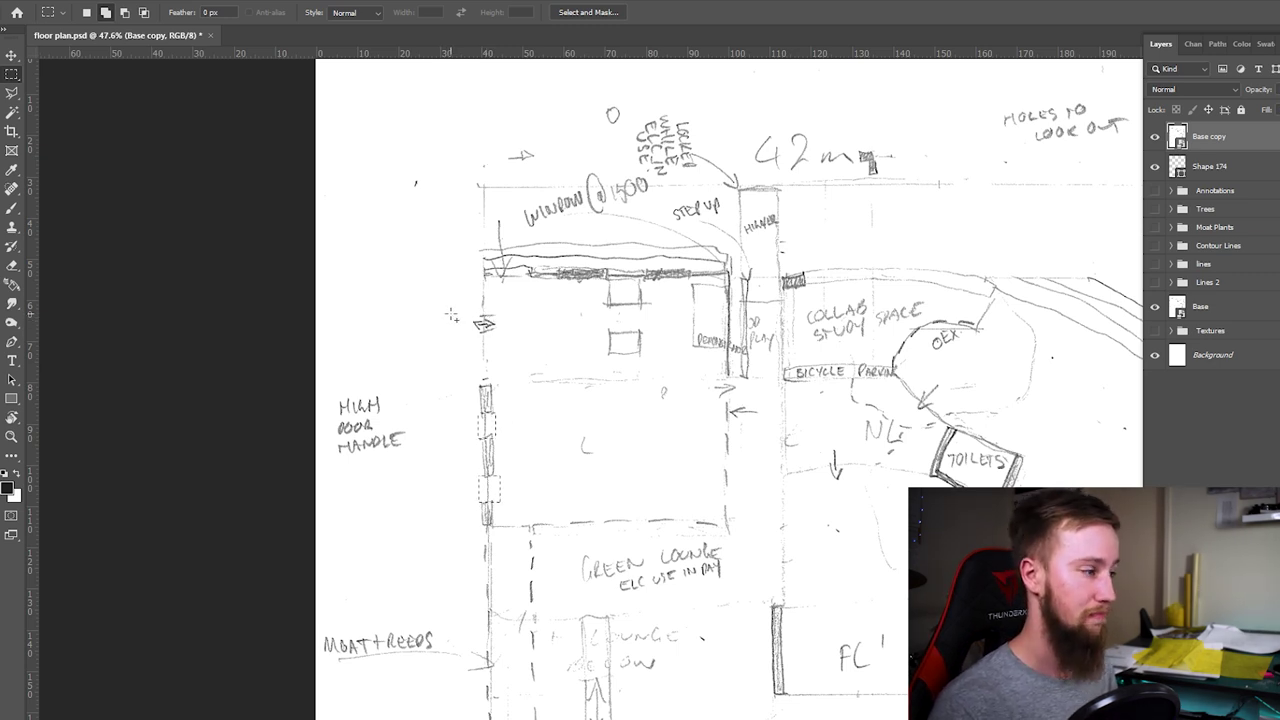
left_click_drag(606, 262, 642, 288)
left_click(1156, 137)
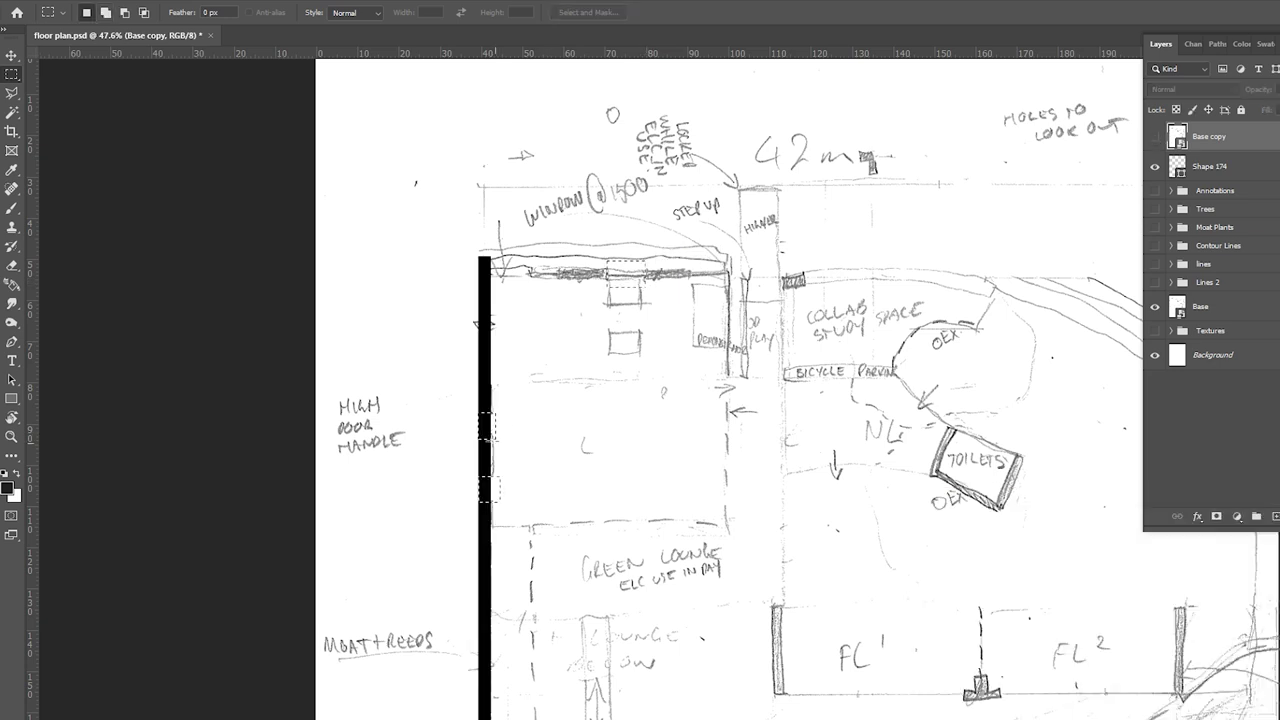
Select the wall line's shape layer, try masking it with the window-opening selection, and undo the mask.
key("v")
left_click(490, 353)
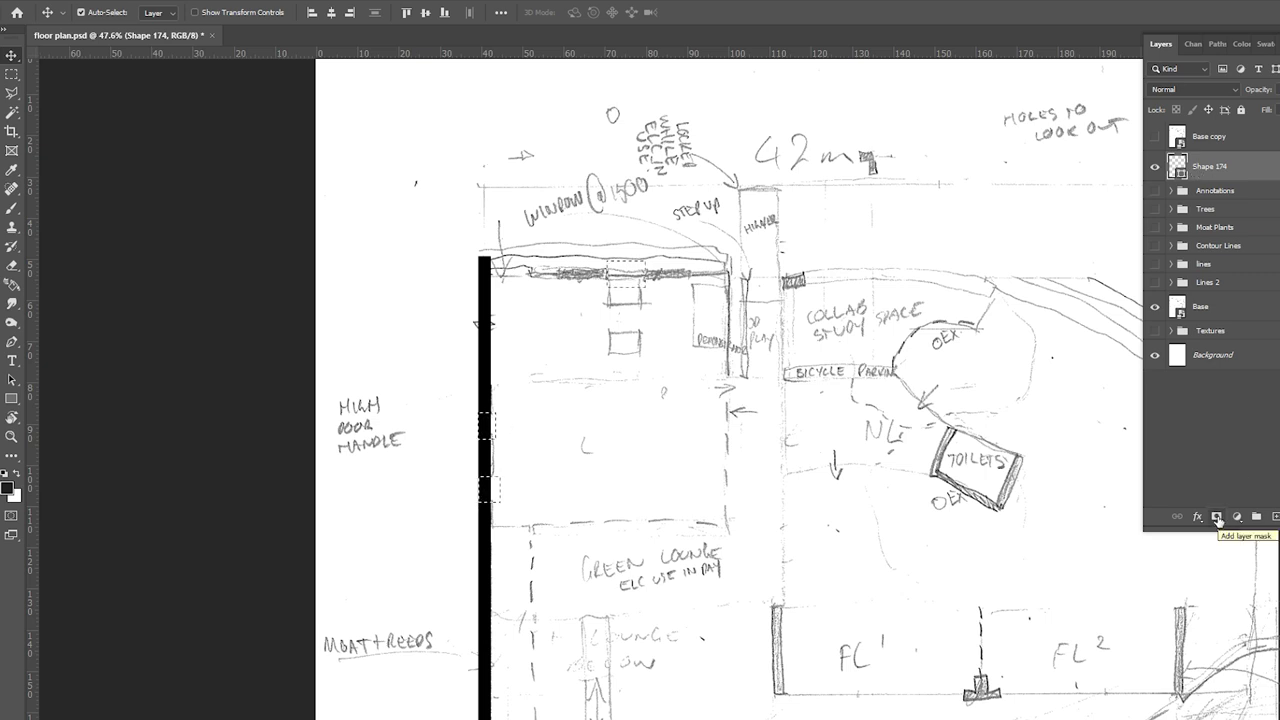
left_click(1217, 517)
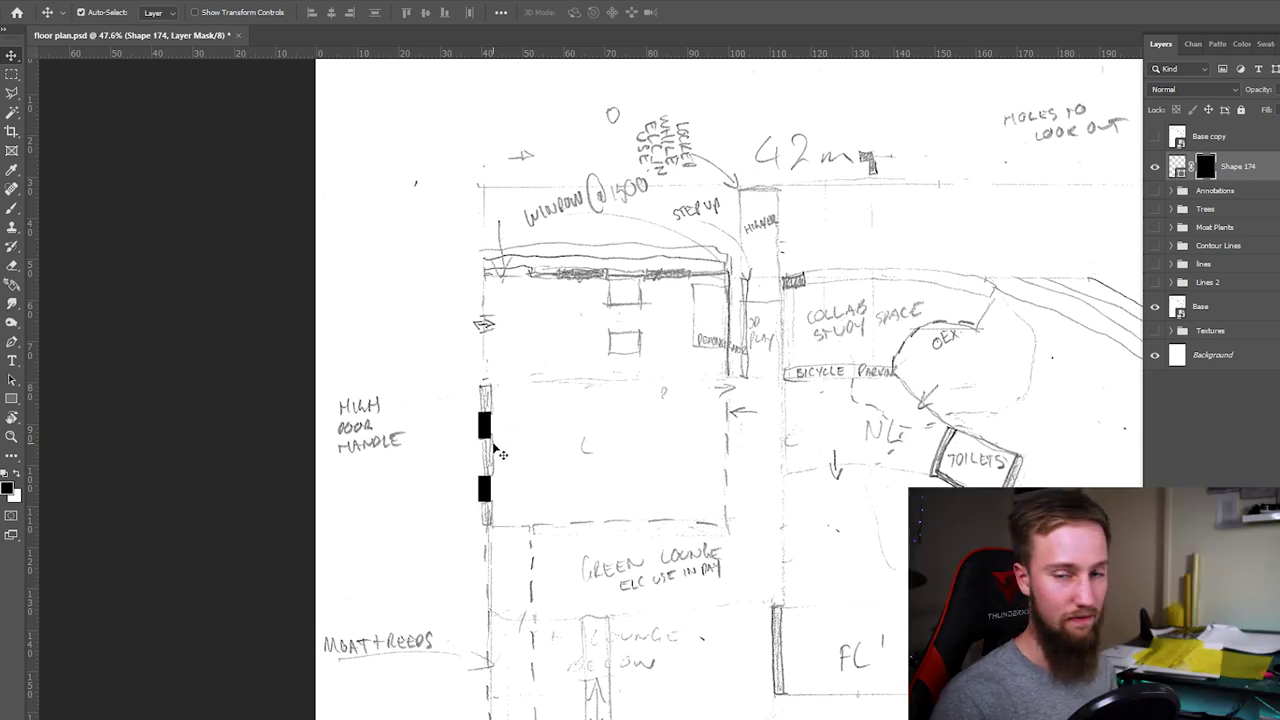
key("ctrl+z")
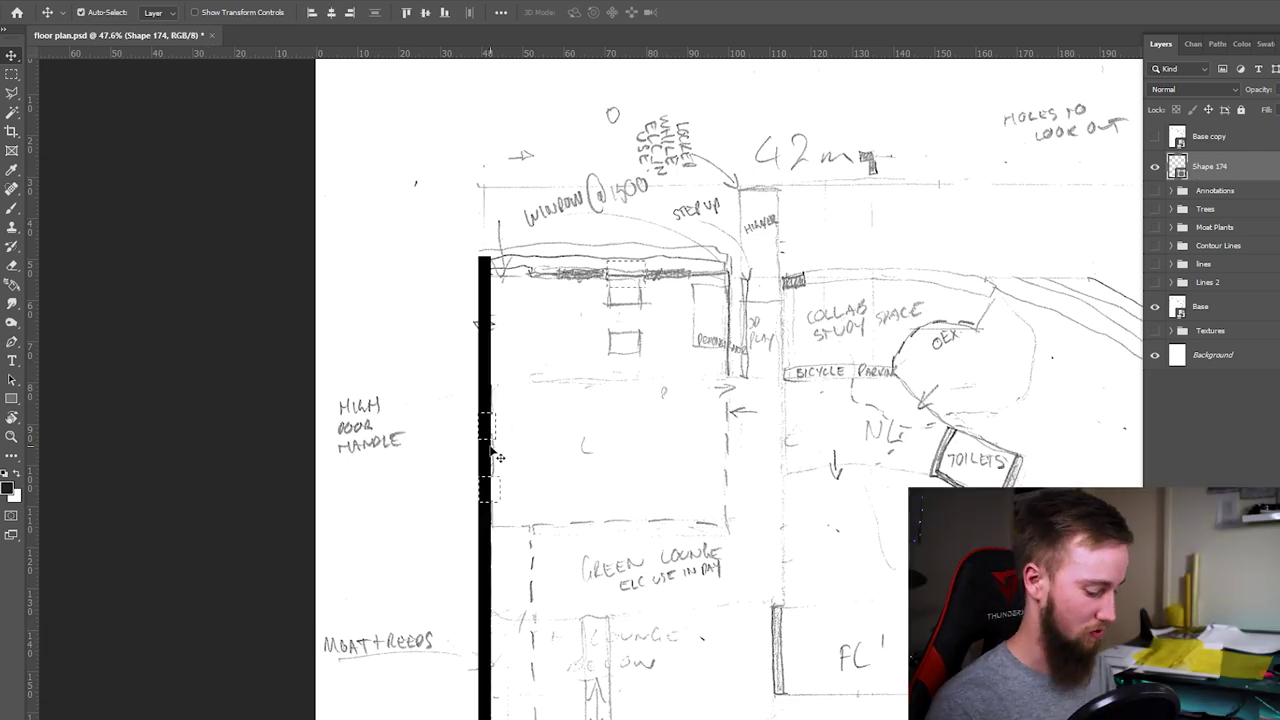
Invert the window-opening selection and add a layer mask that cuts the openings out of the wall line.
key("m")
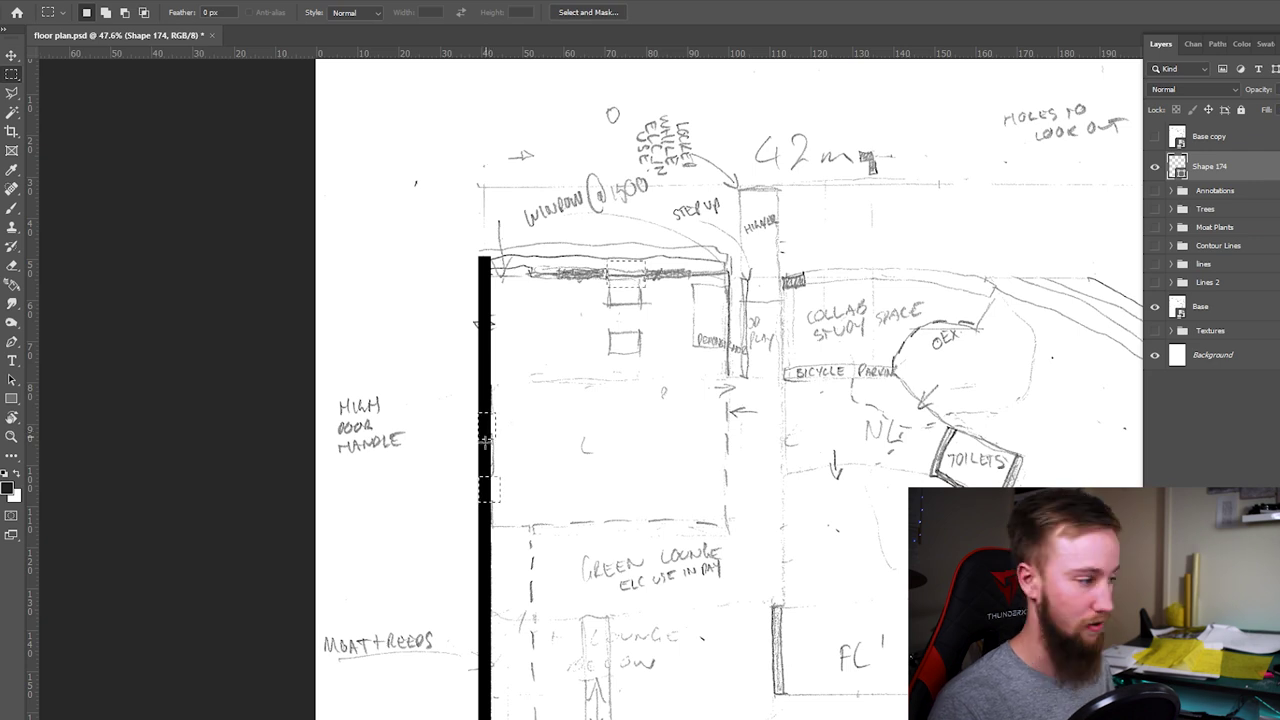
right_click(489, 435)
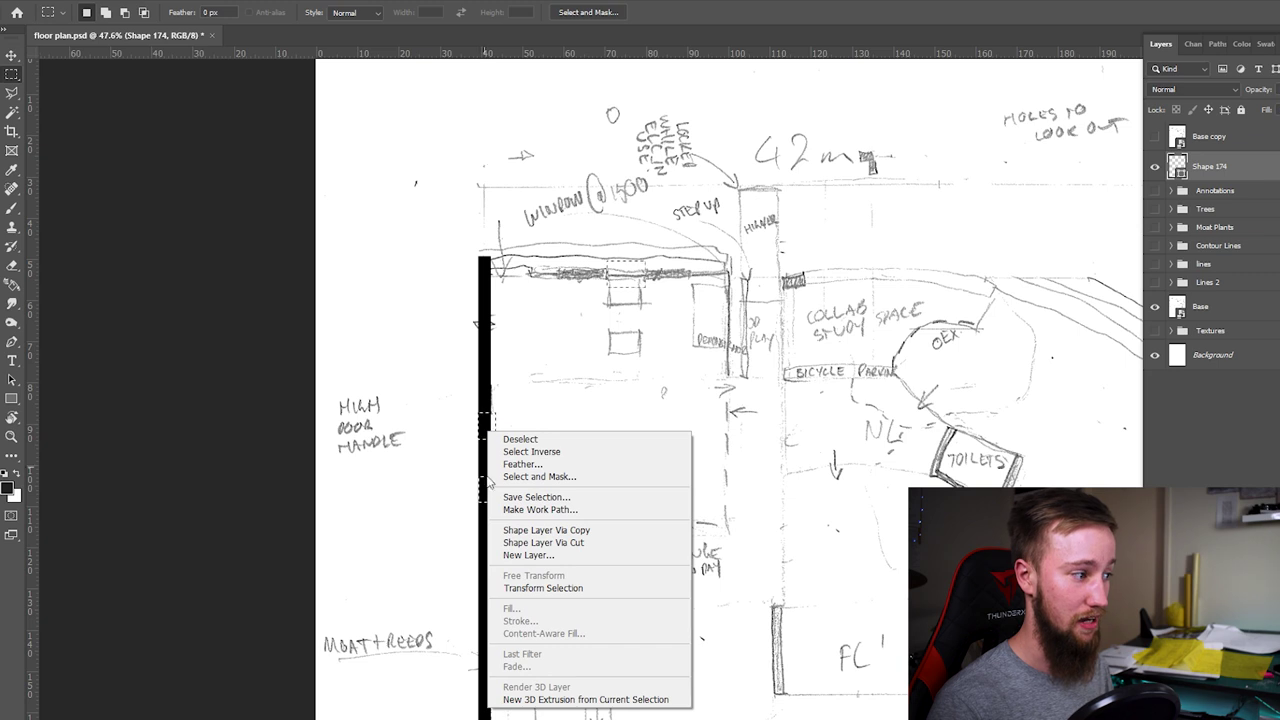
left_click(587, 455)
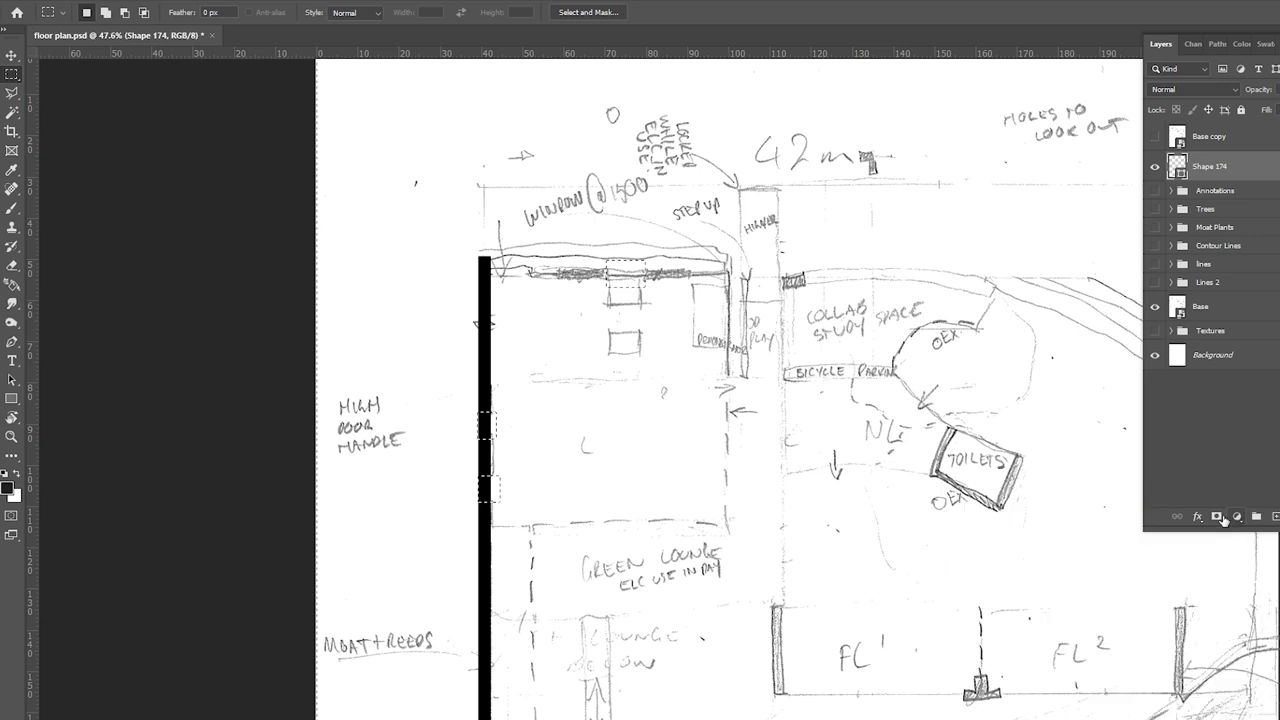
left_click(1216, 516)
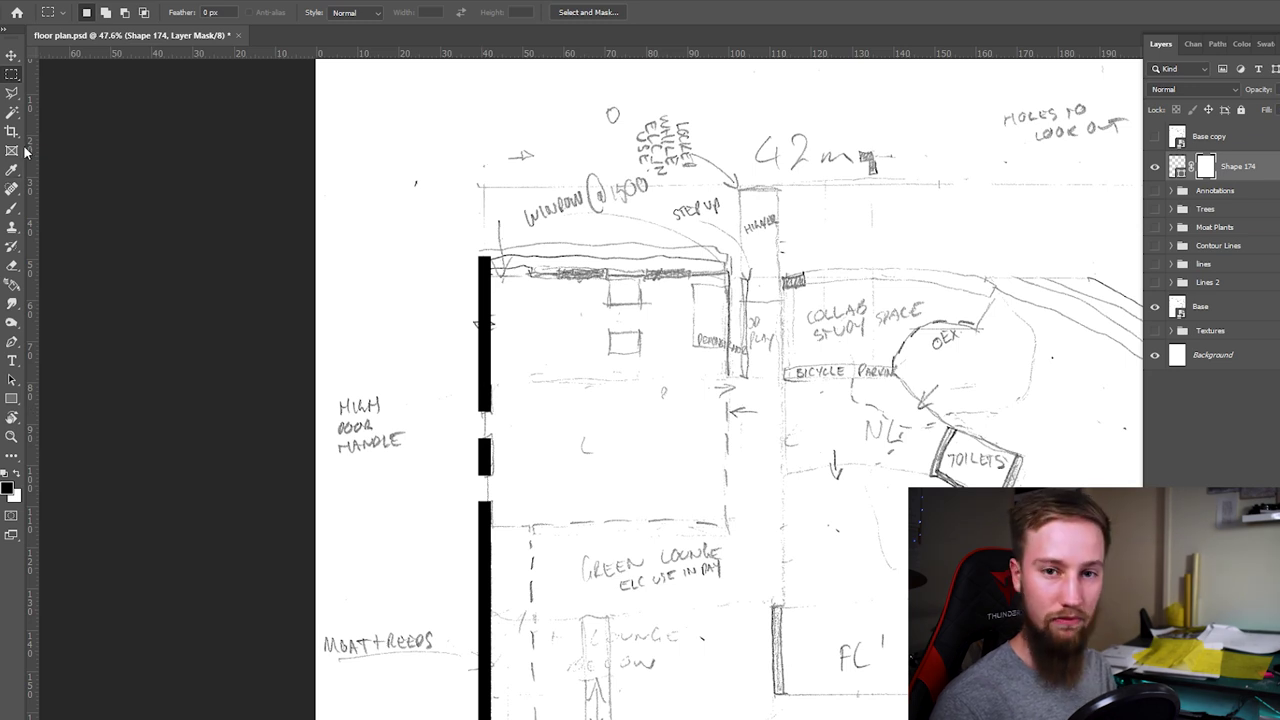
Hide the practice wall layer, show the lines and Lines 2 groups, and examine the completed walls and windows across the site plan.
key("p")
scroll(483, 388, "up", 4)
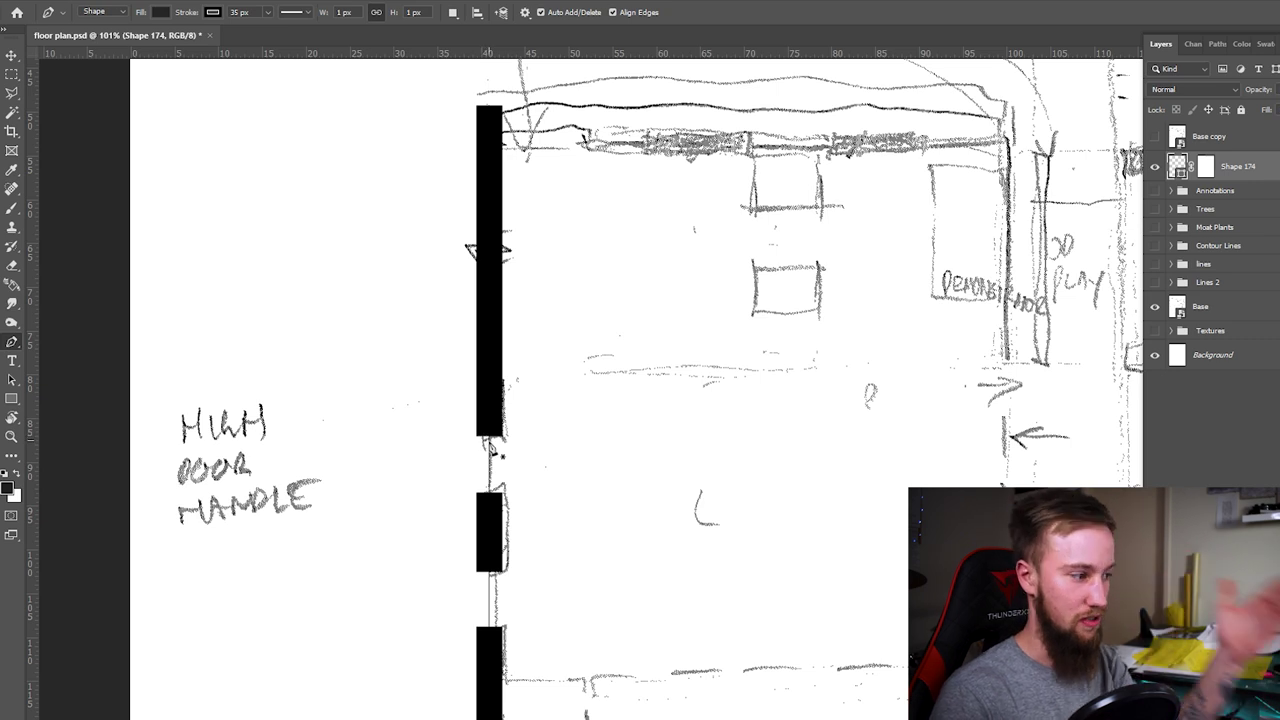
scroll(409, 283, "down", 3)
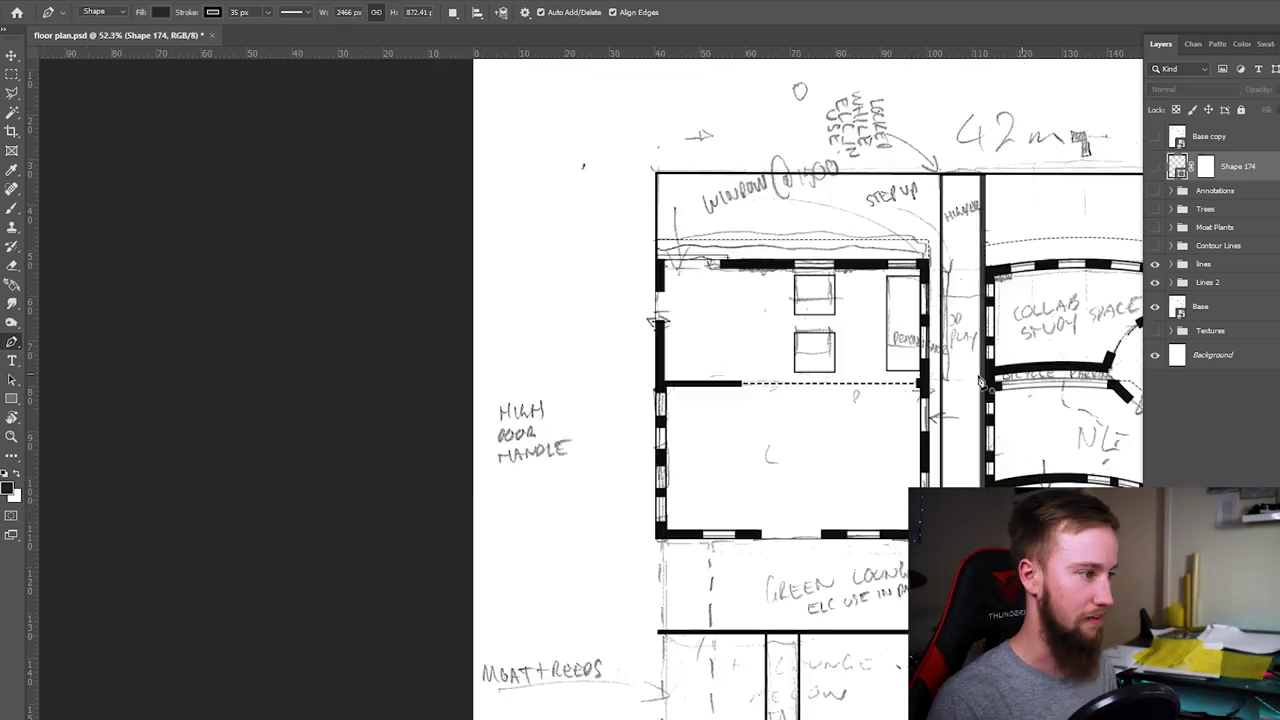
scroll(560, 438, "up", 3)
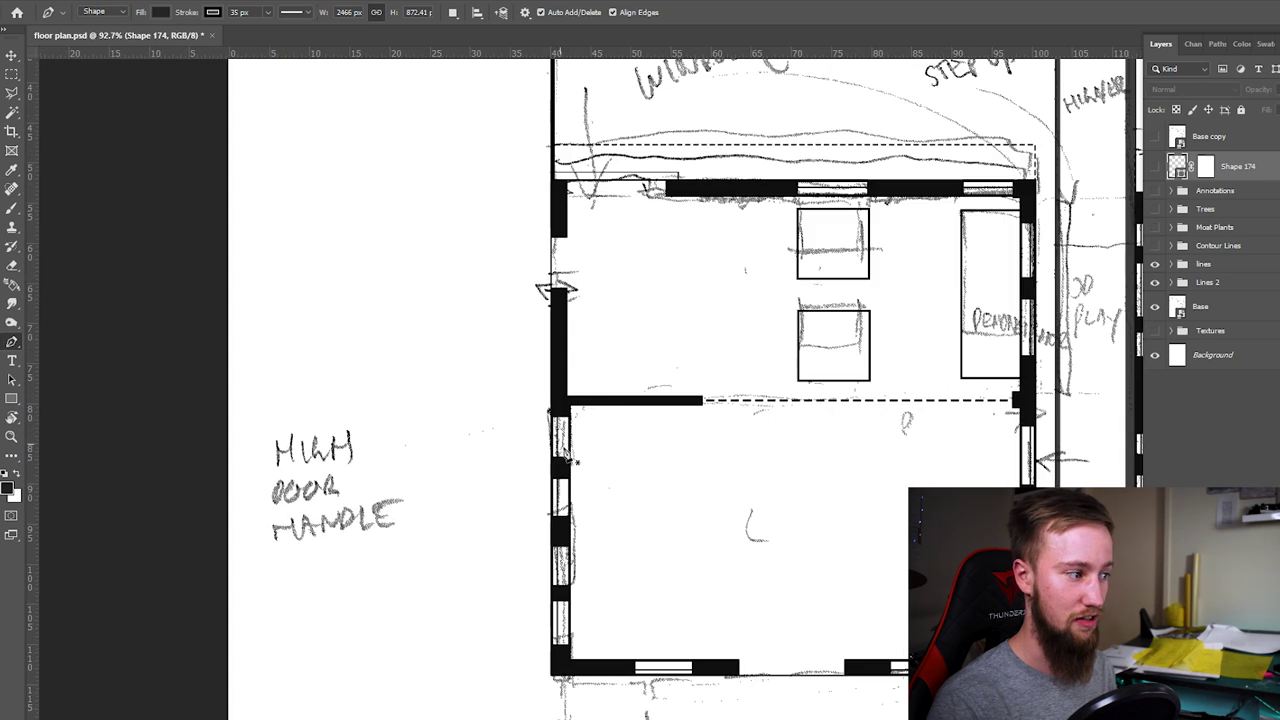
scroll(628, 206, "down", 10)
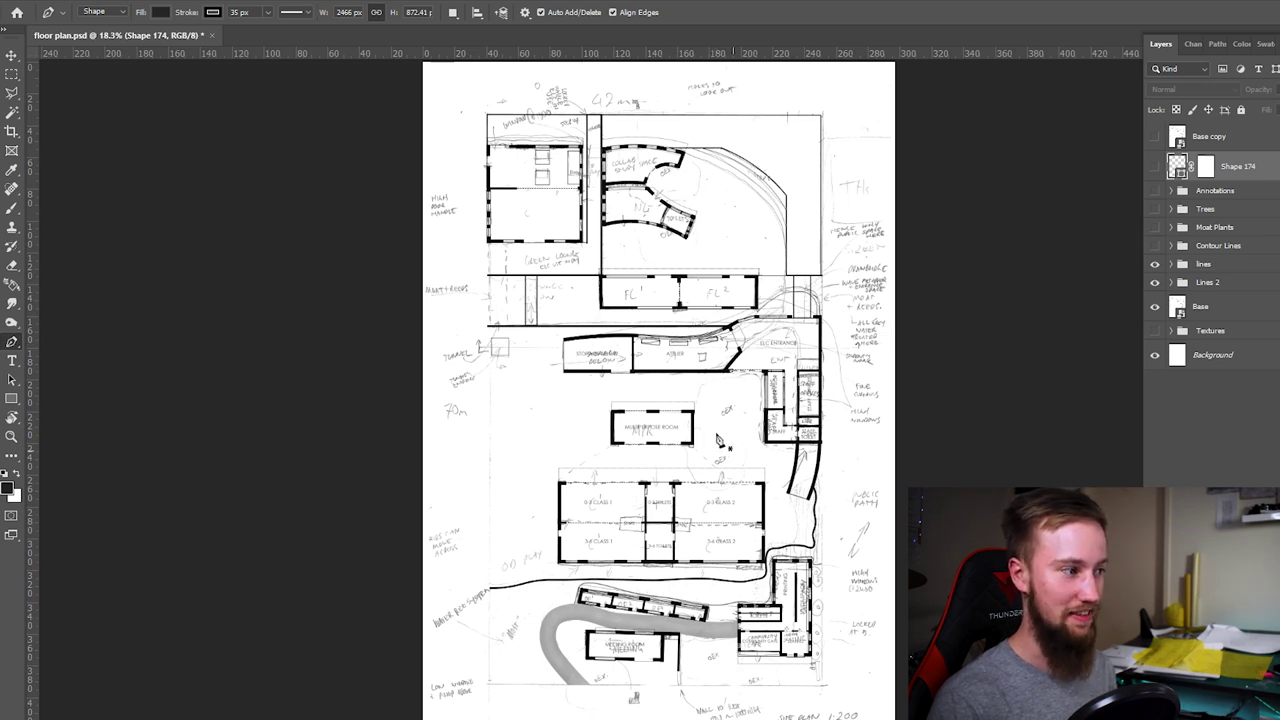
Delete the two overlapping grey path shapes that curve around the meeting room and deselect all layers.
key("v")
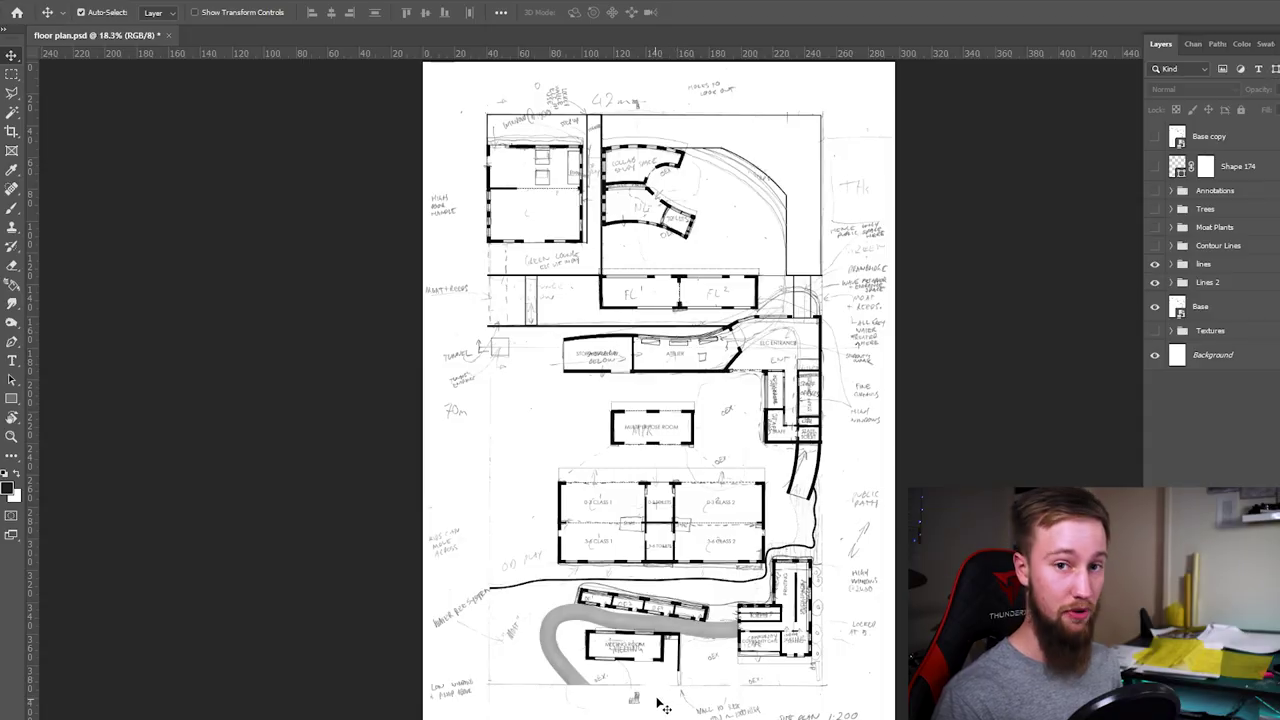
scroll(662, 706, "up", 5)
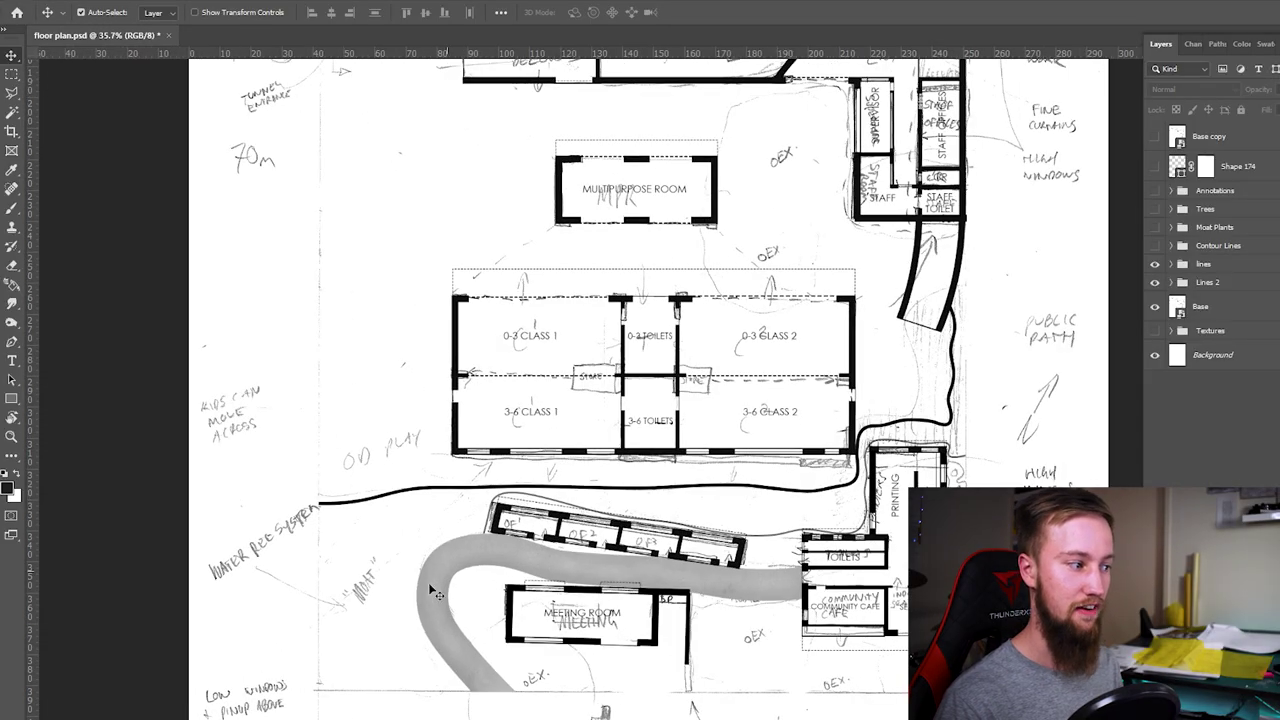
left_click(495, 686)
key("Delete")
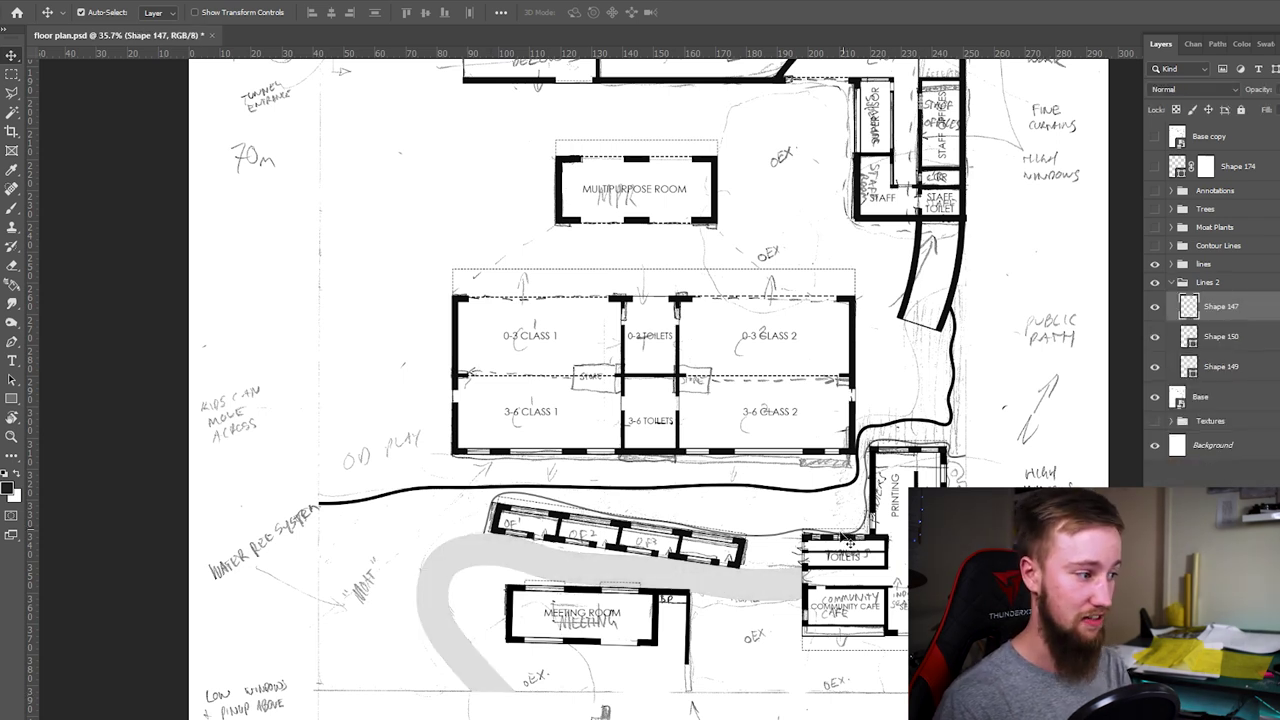
key("Delete")
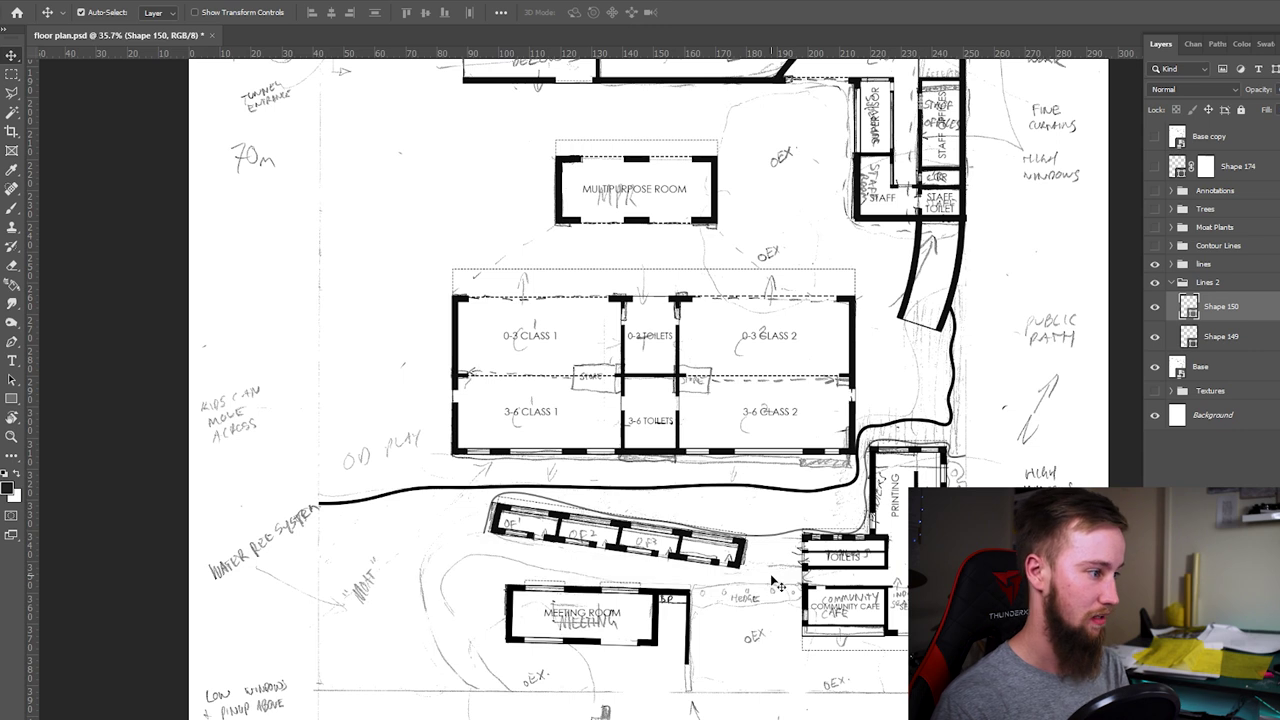
left_click(1149, 487)
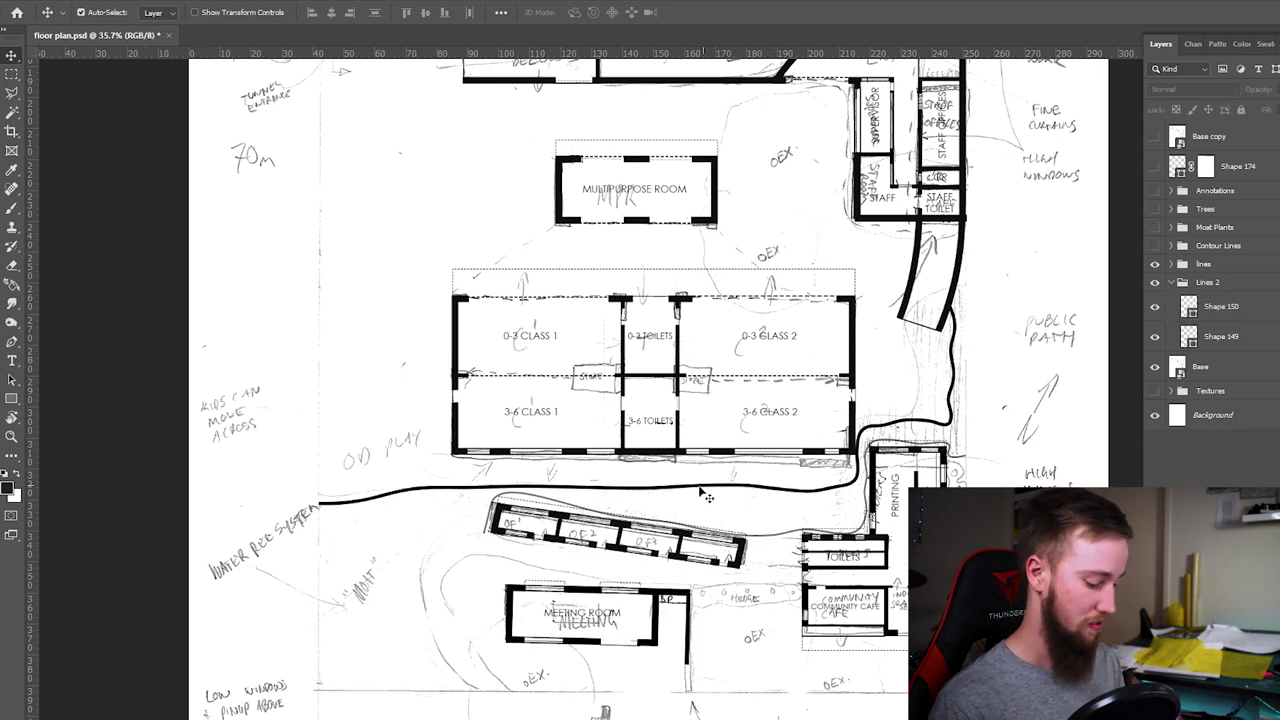
Trace the curved path around the meeting room to the toilets as a closed Curvature Pen shape, about 1458 by 666 px, with a 35 px stroke.
key("p")
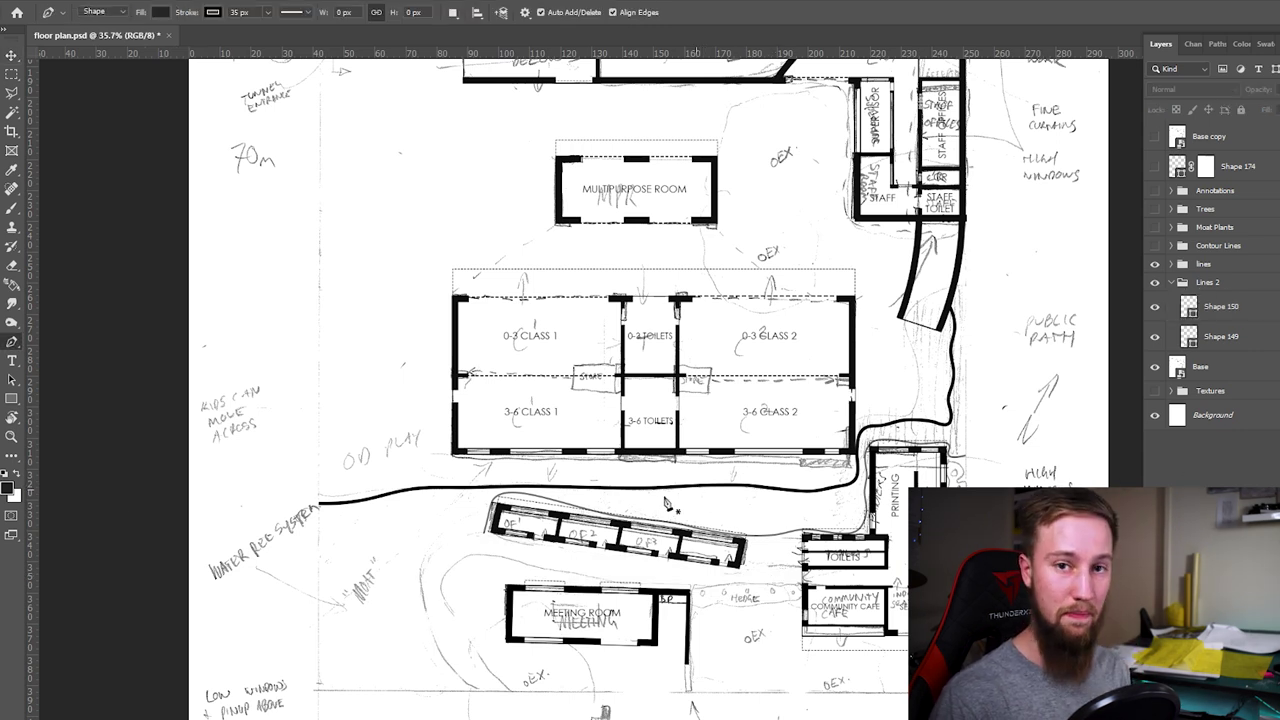
right_click(13, 343)
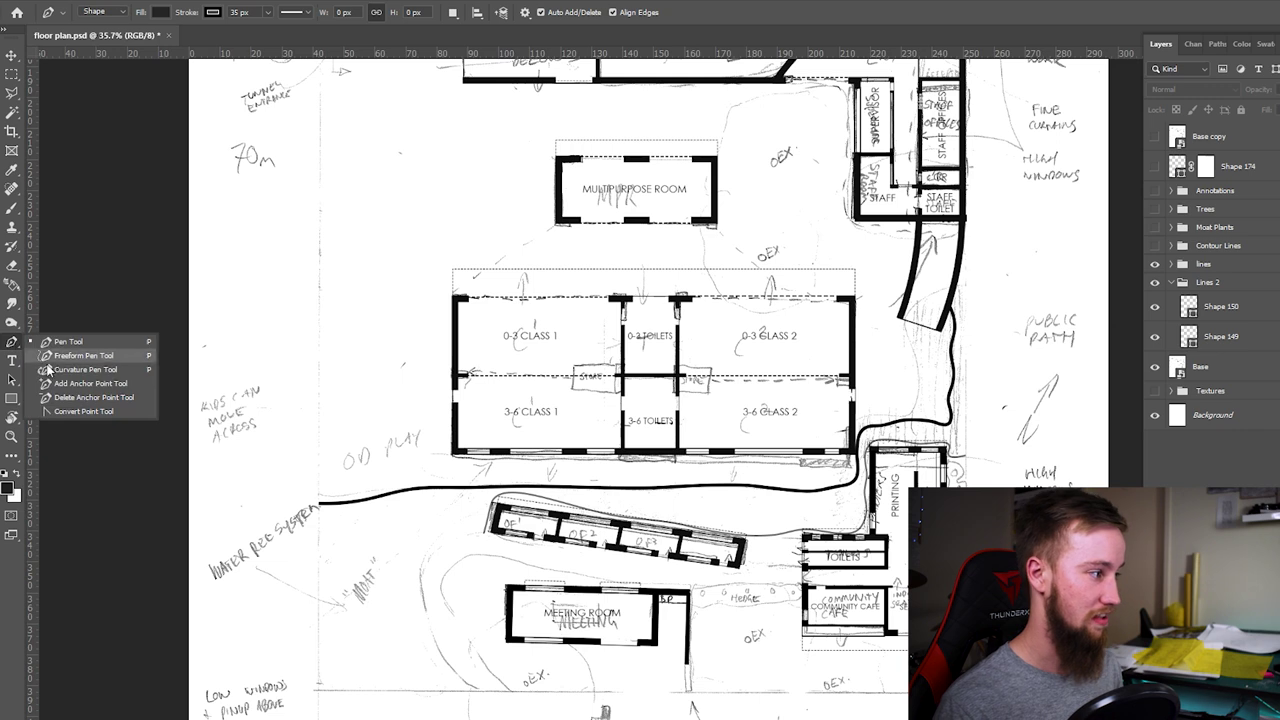
left_click(98, 370)
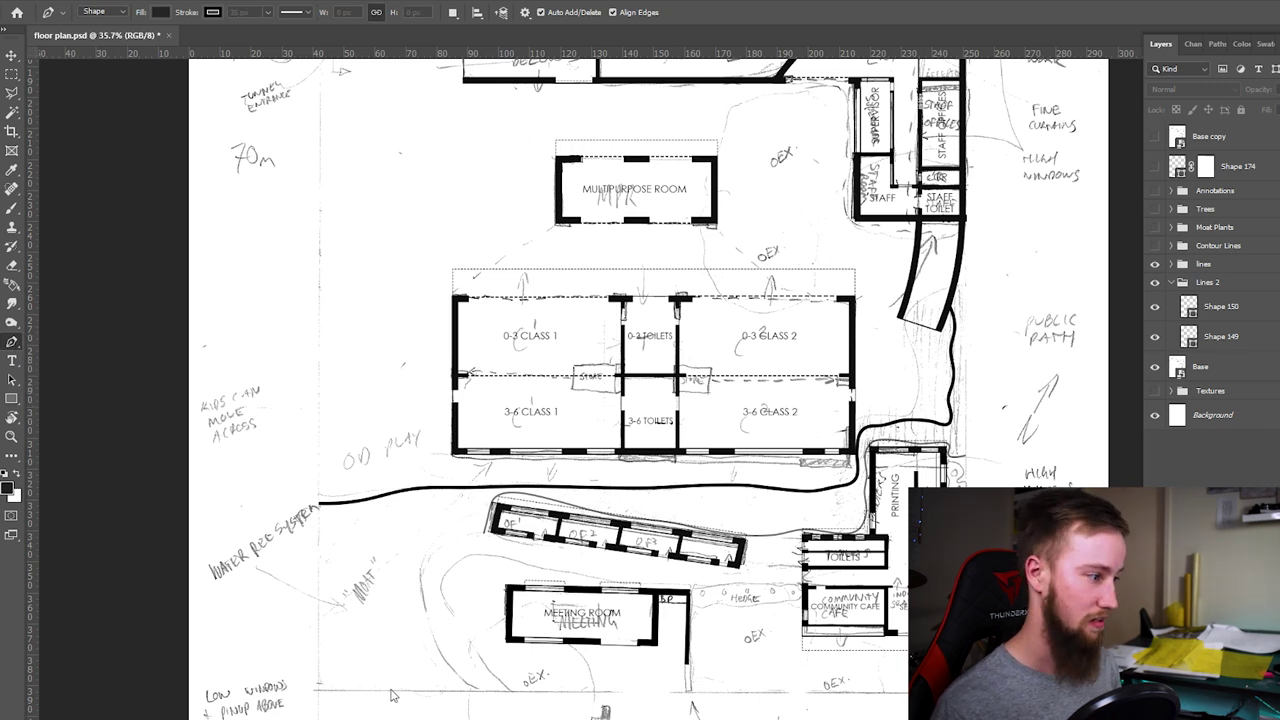
left_click(479, 694)
left_click(456, 675)
left_click(435, 640)
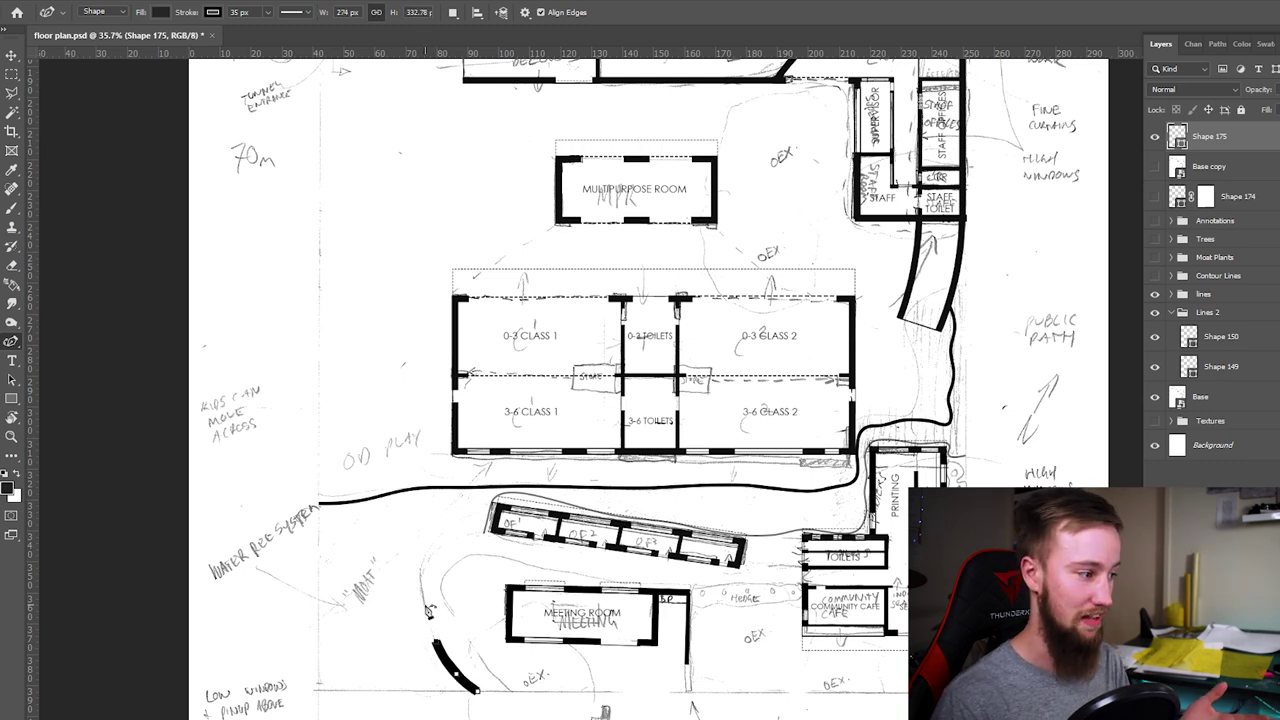
left_click(422, 563)
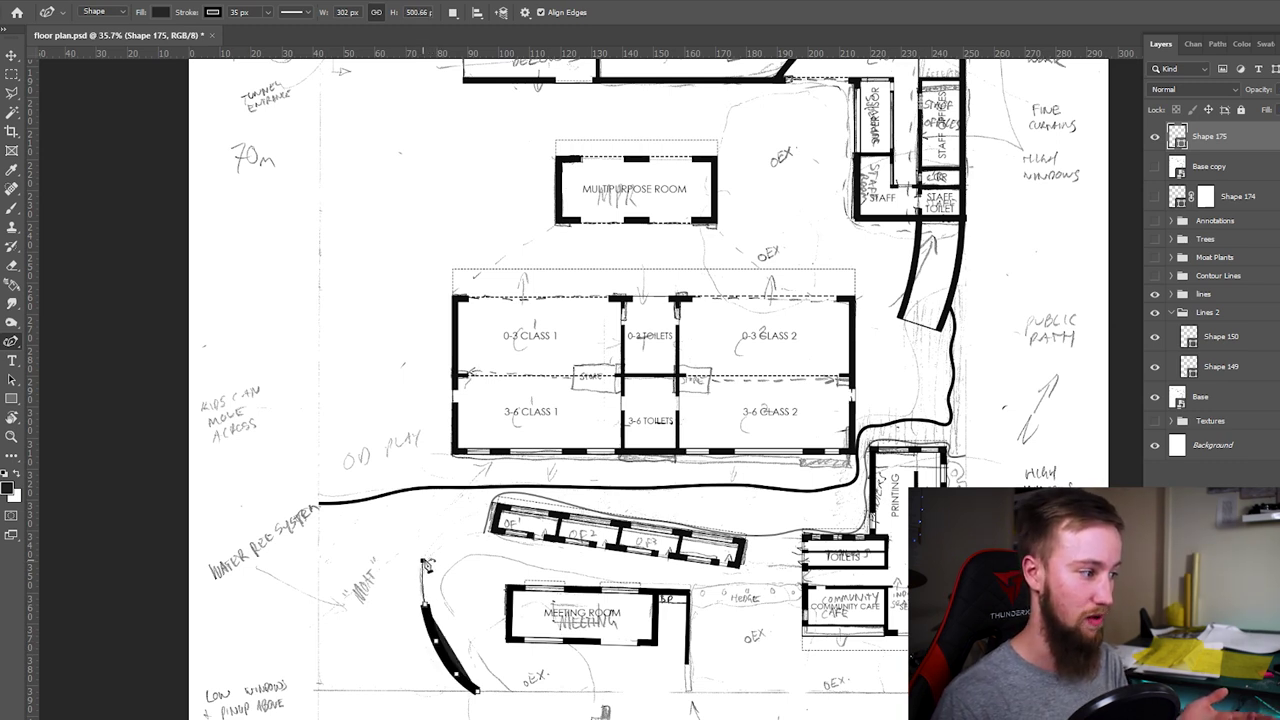
left_click(469, 536)
left_click(499, 530)
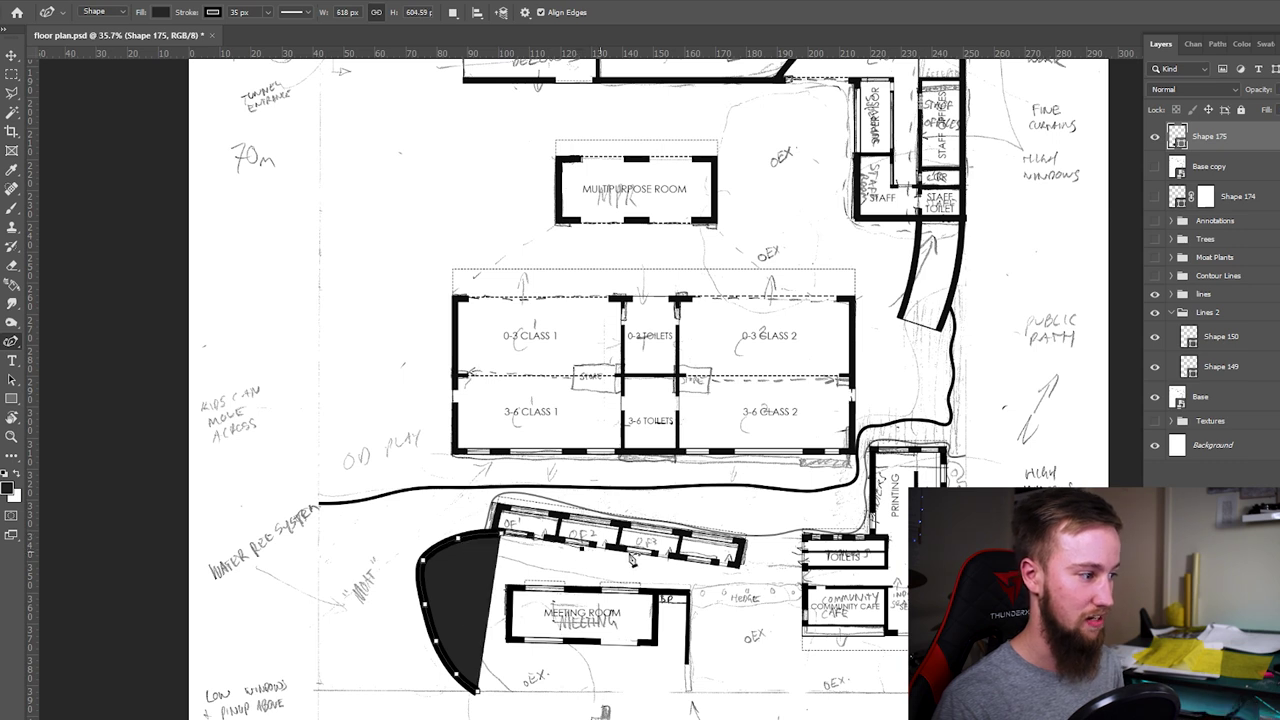
left_click(631, 556)
left_click(683, 562)
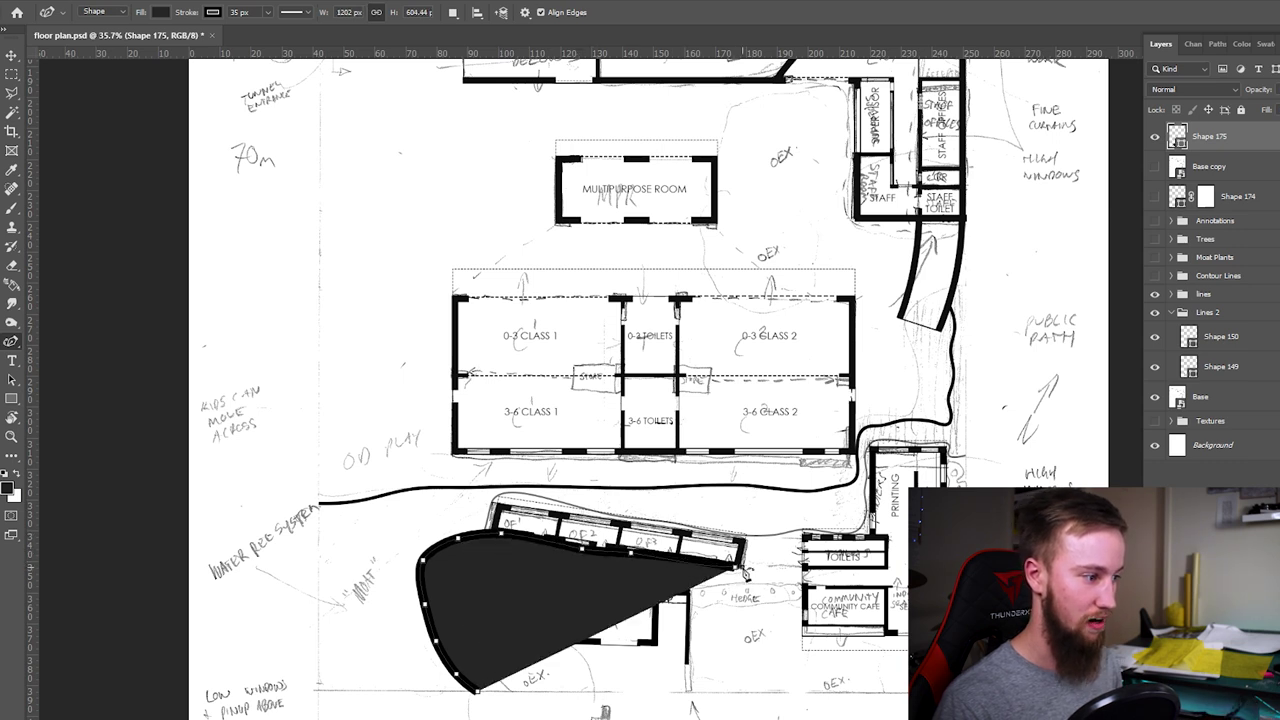
left_click(747, 540)
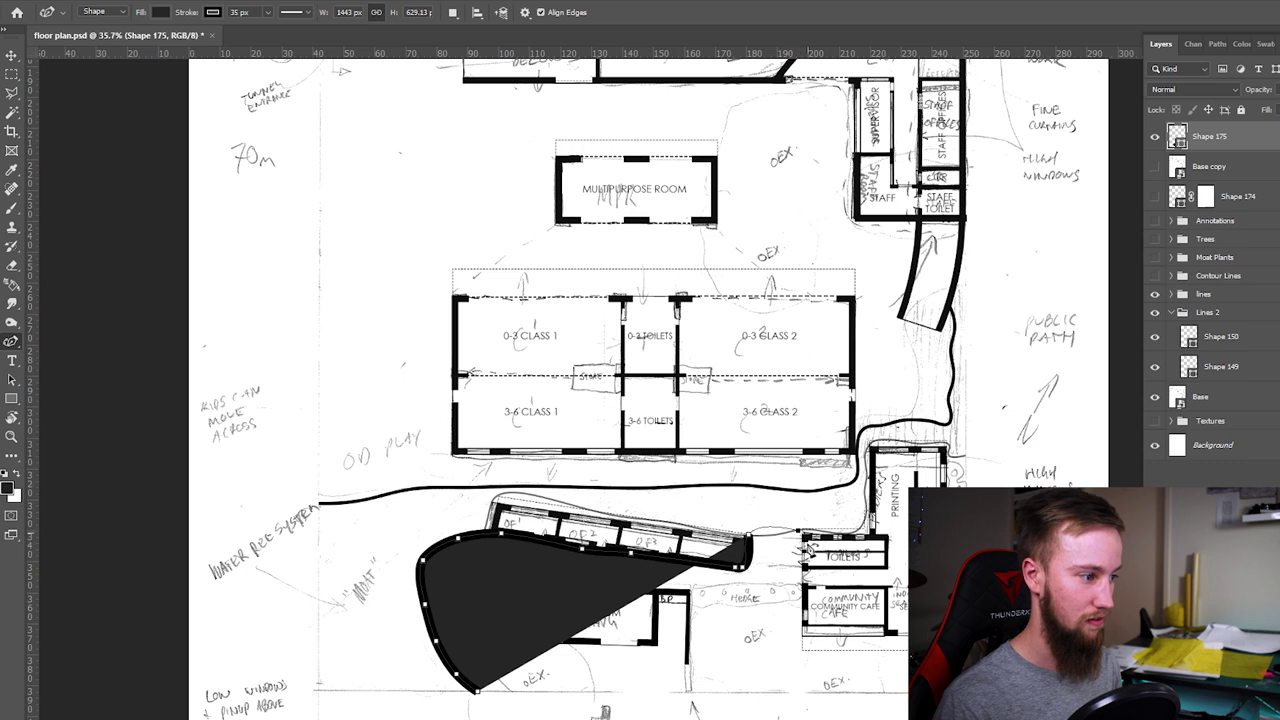
left_click(797, 527)
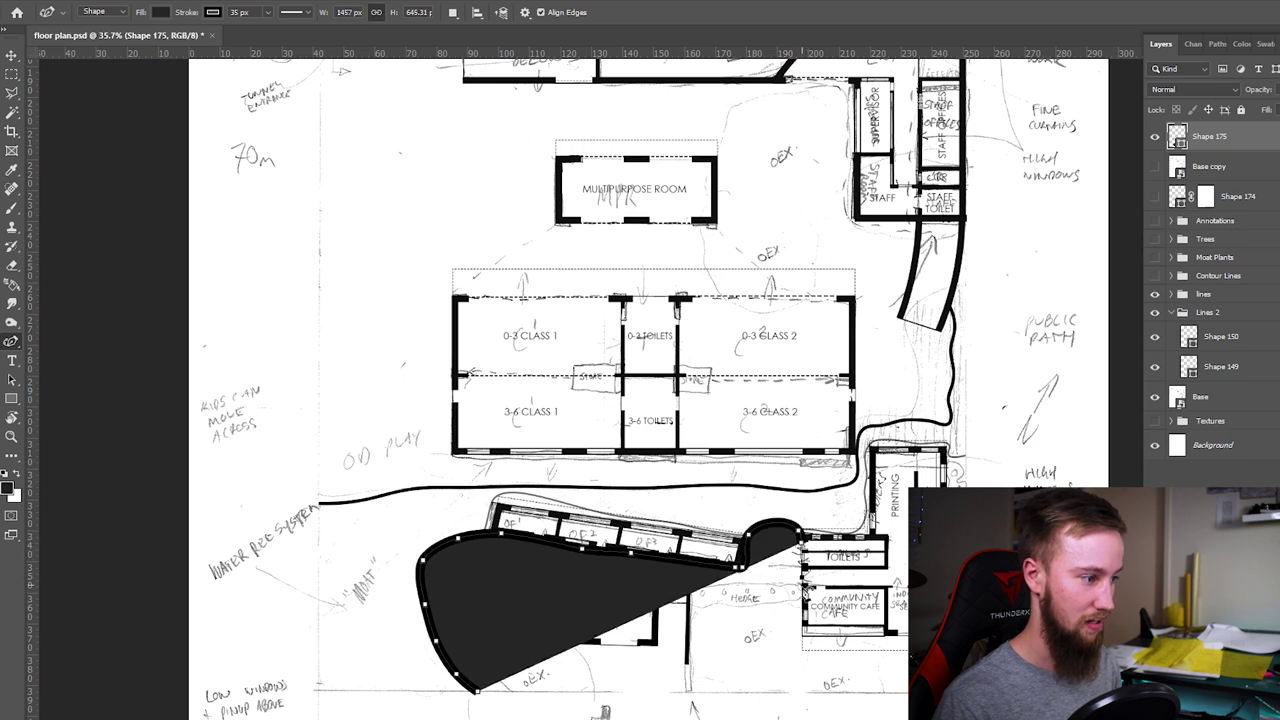
Rasterize the newly traced curved path's shape layer and switch to the Move tool.
right_click(1216, 138)
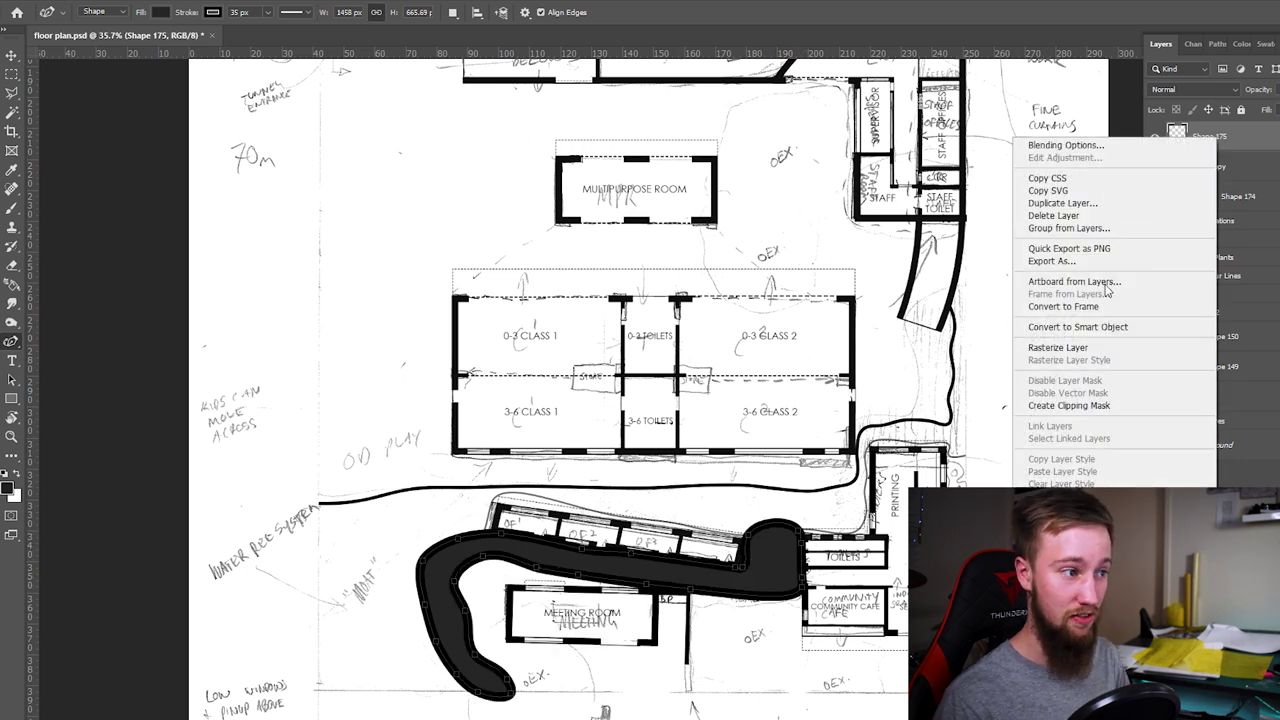
left_click(1070, 349)
key("v")
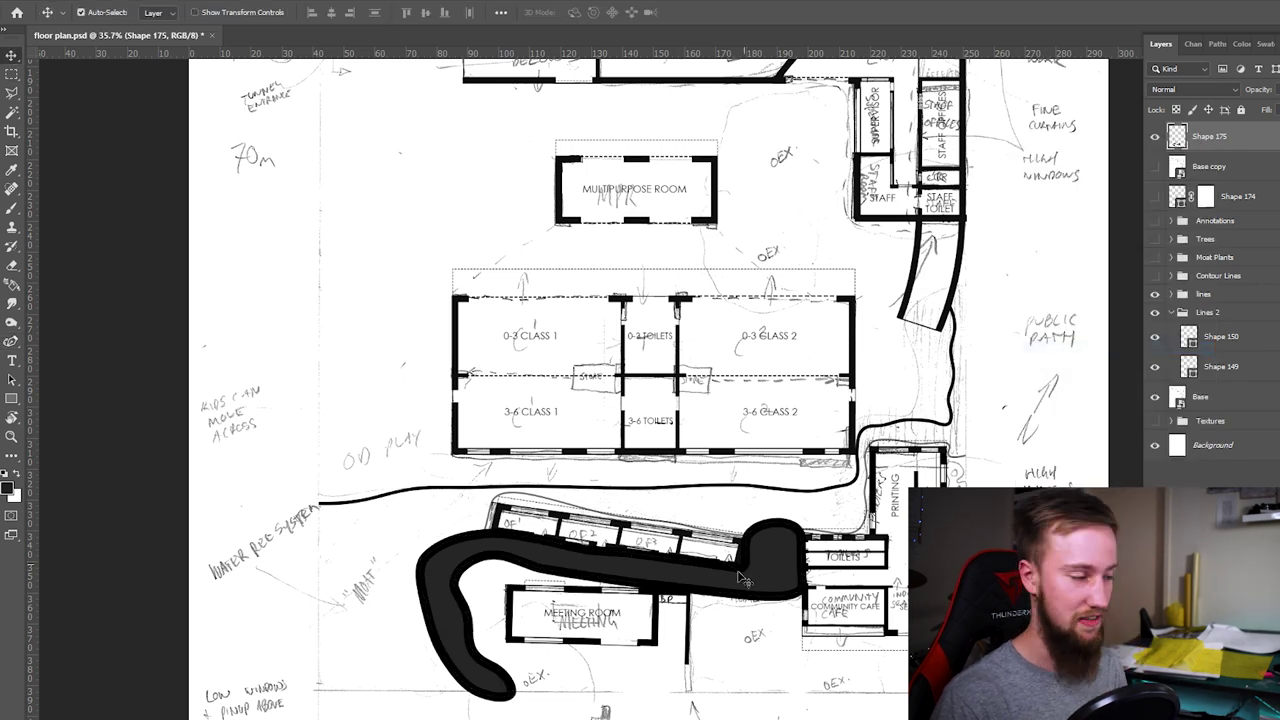
Import the CONCRETE texture image and scale and position it to cover the curved path, leaving the path's layer selected.
key("super+e")
key("alt+F4")
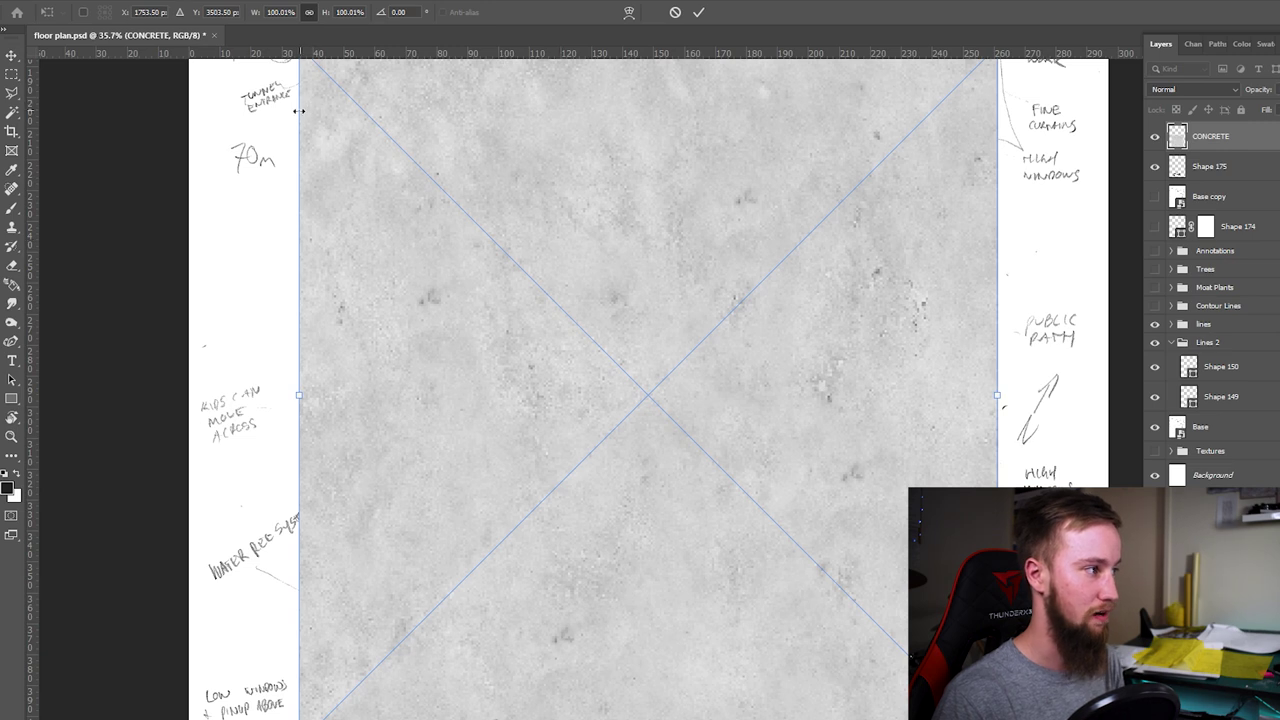
left_click_drag(299, 111, 838, 513)
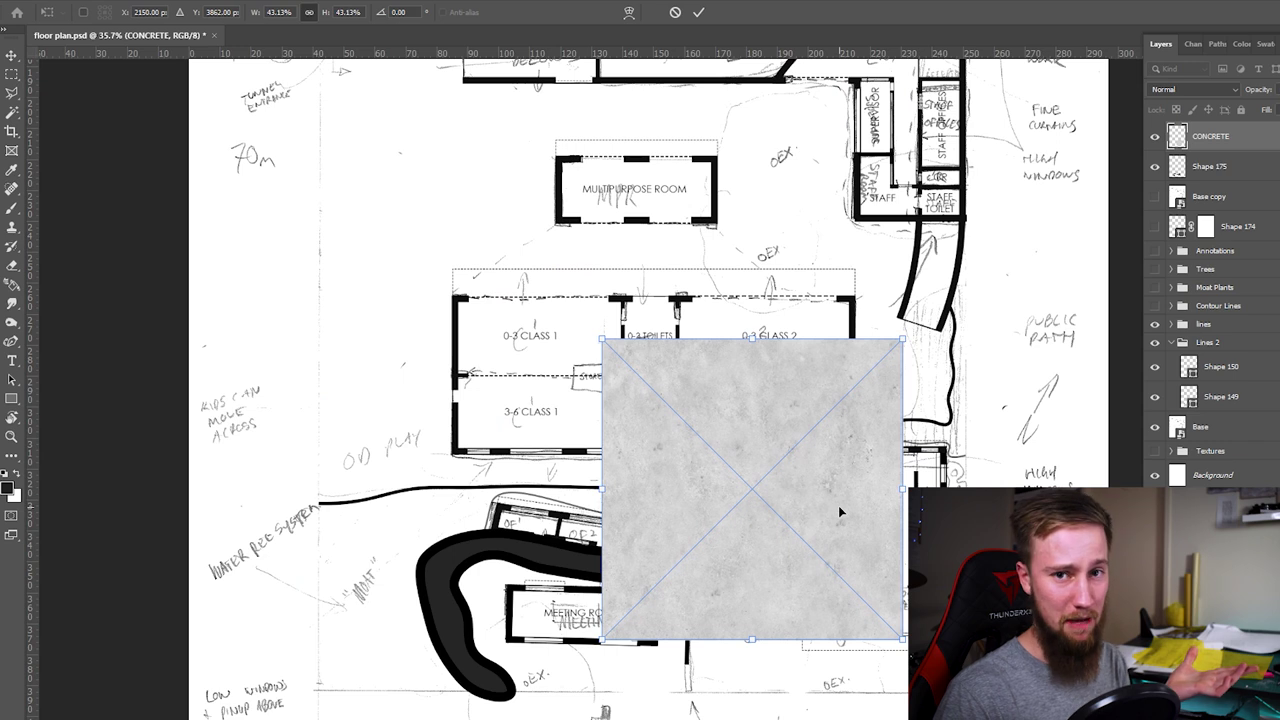
left_click_drag(840, 512, 726, 583)
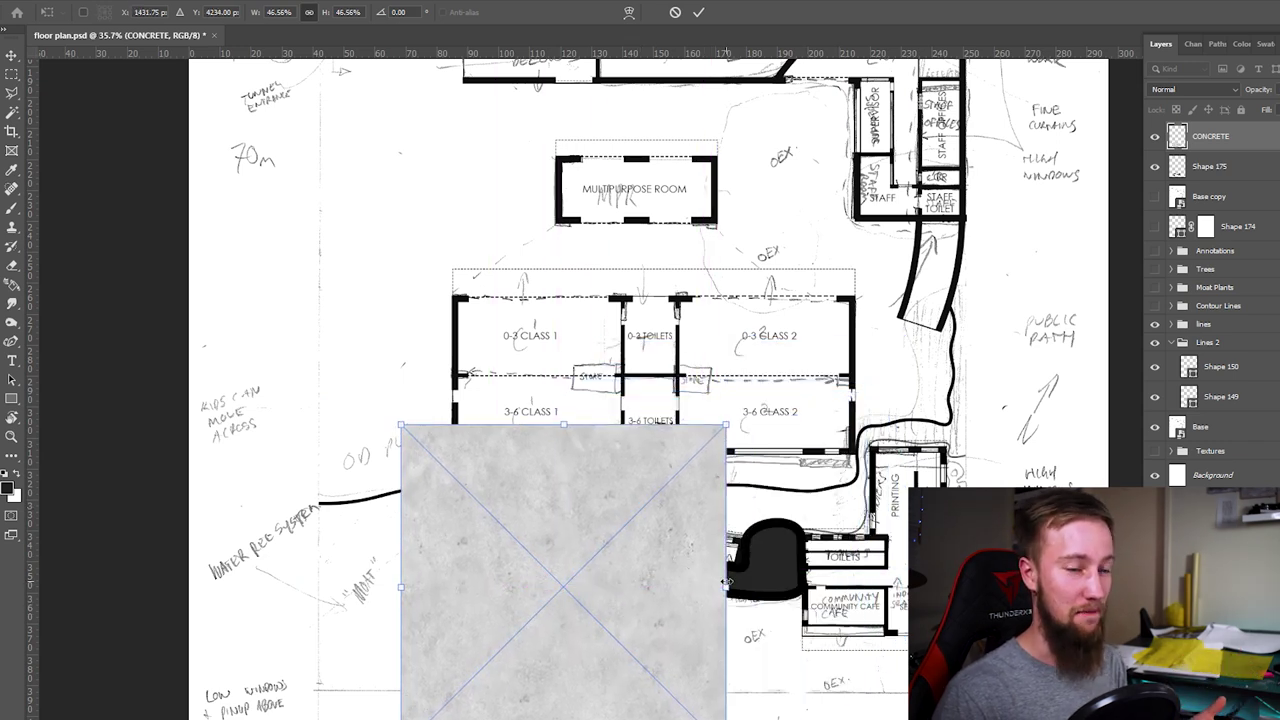
left_click_drag(651, 563, 766, 509)
key("Return")
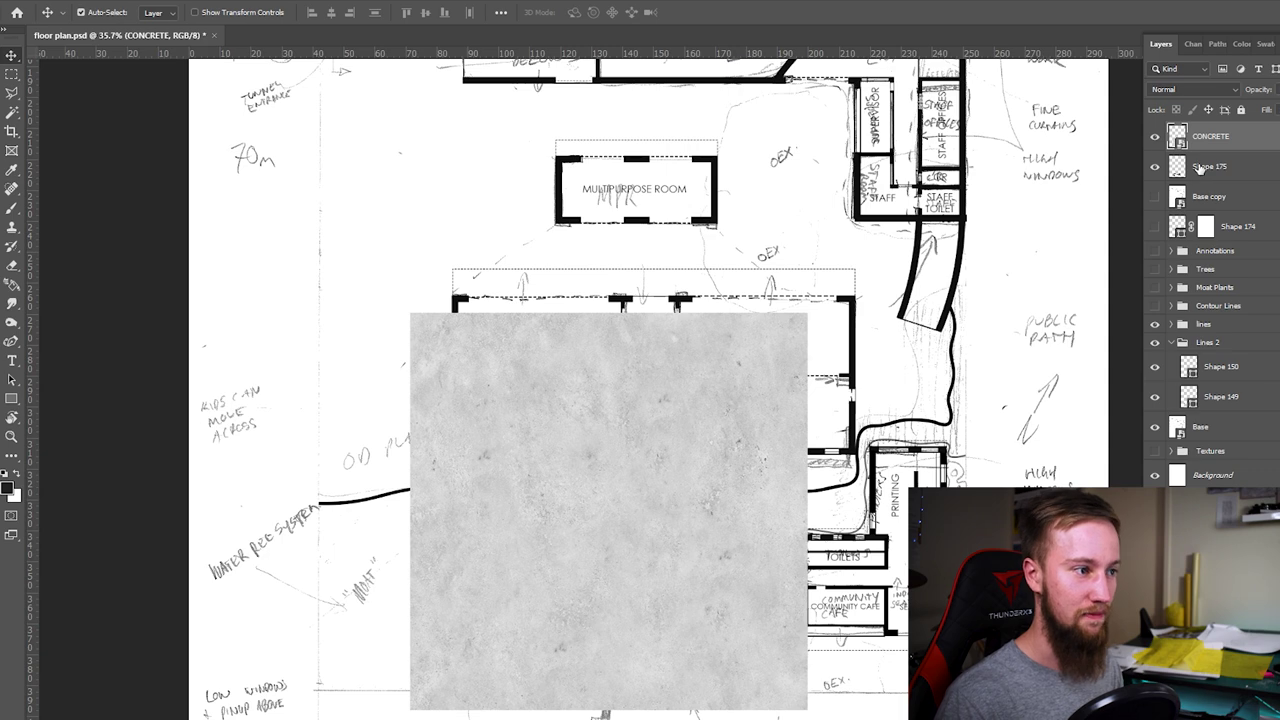
left_click(1200, 168)
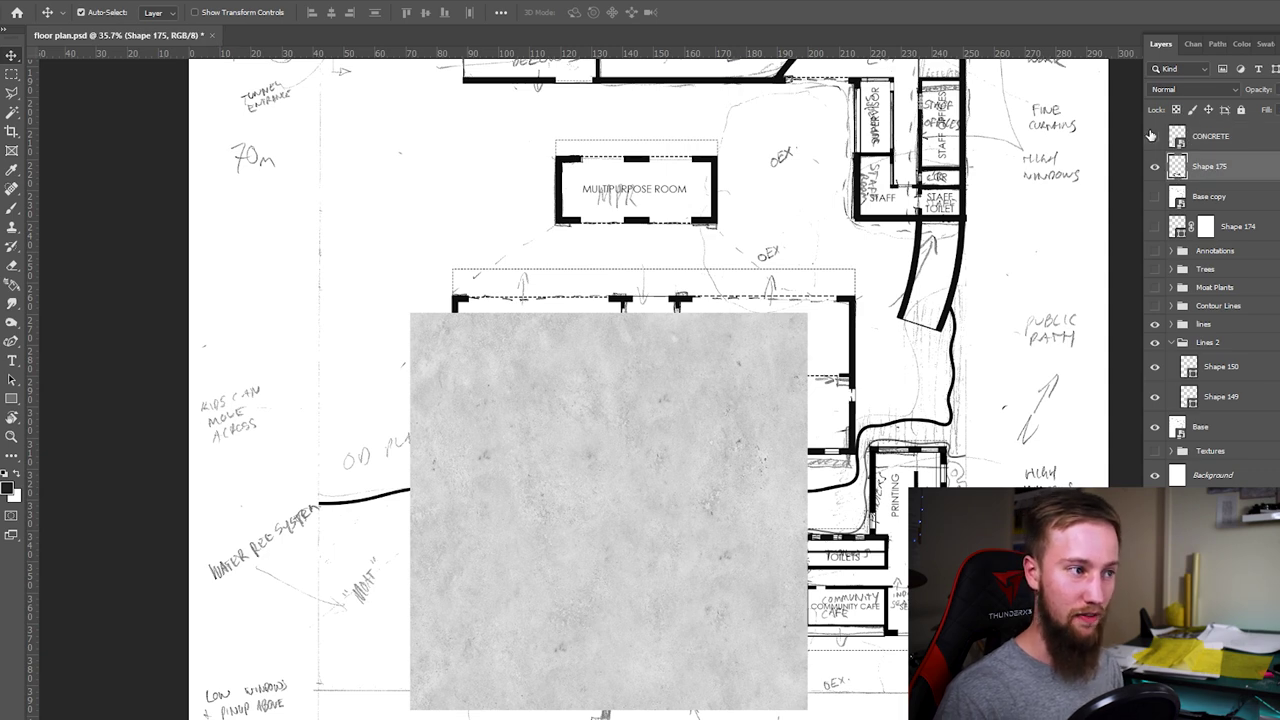
Hide the CONCRETE layer and load the pixels of the traced curved path layer as a selection.
left_click(1153, 136)
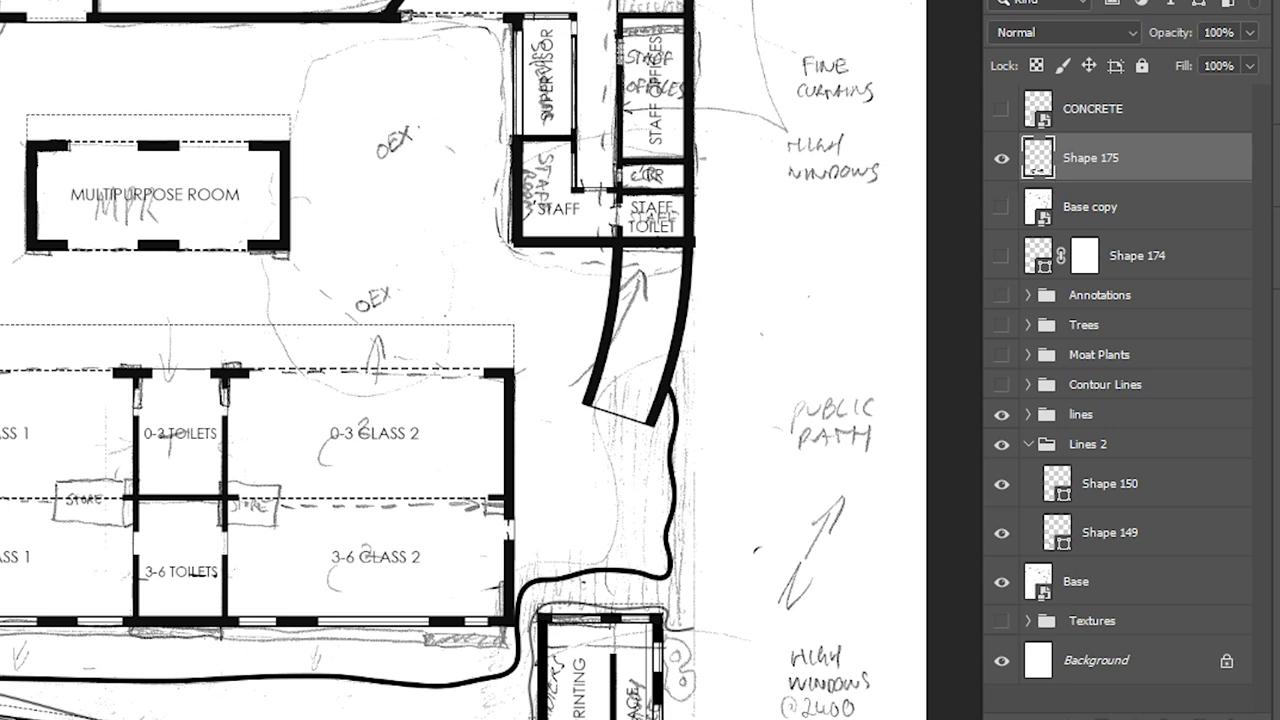
right_click(1037, 172)
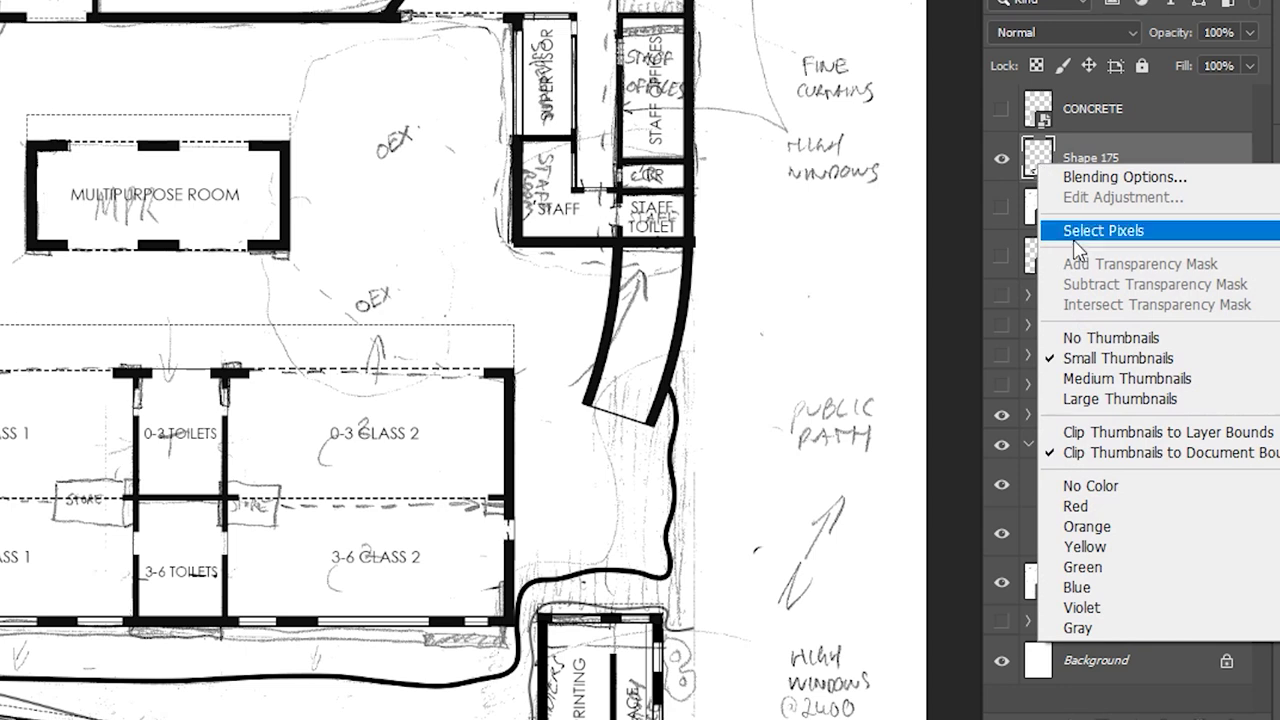
left_click(1040, 162)
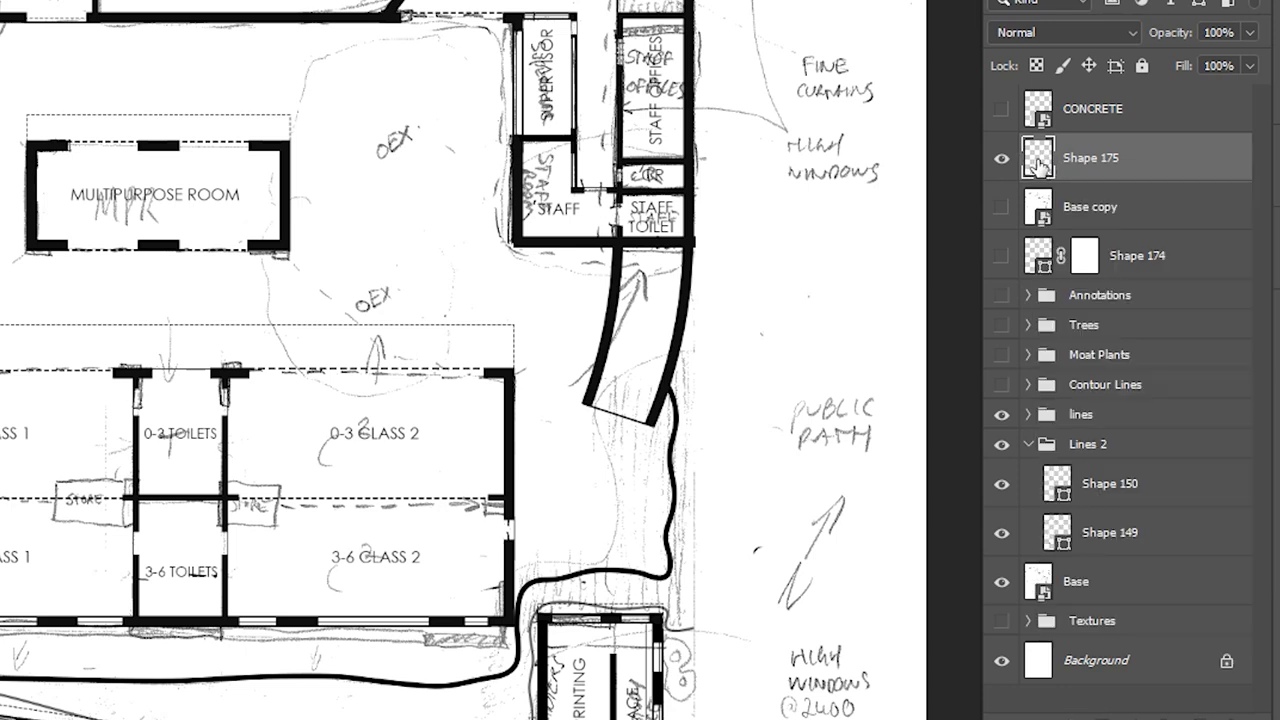
right_click(1038, 168)
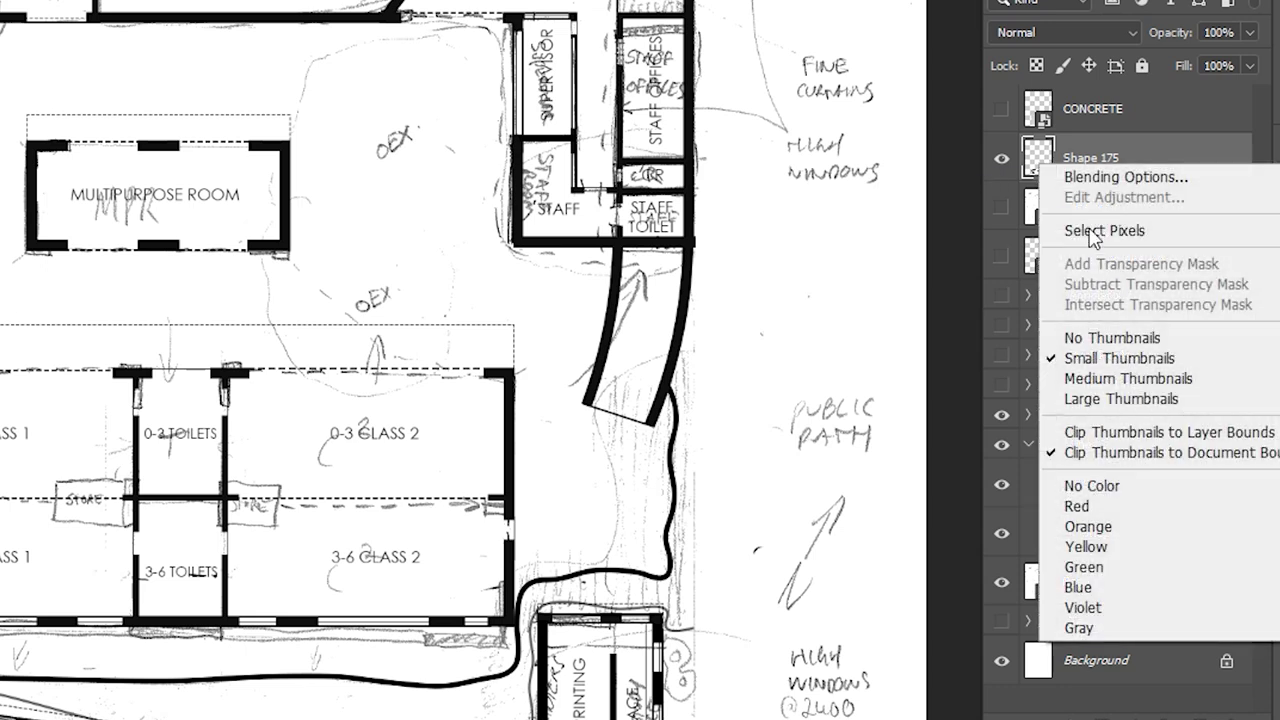
left_click(1091, 230)
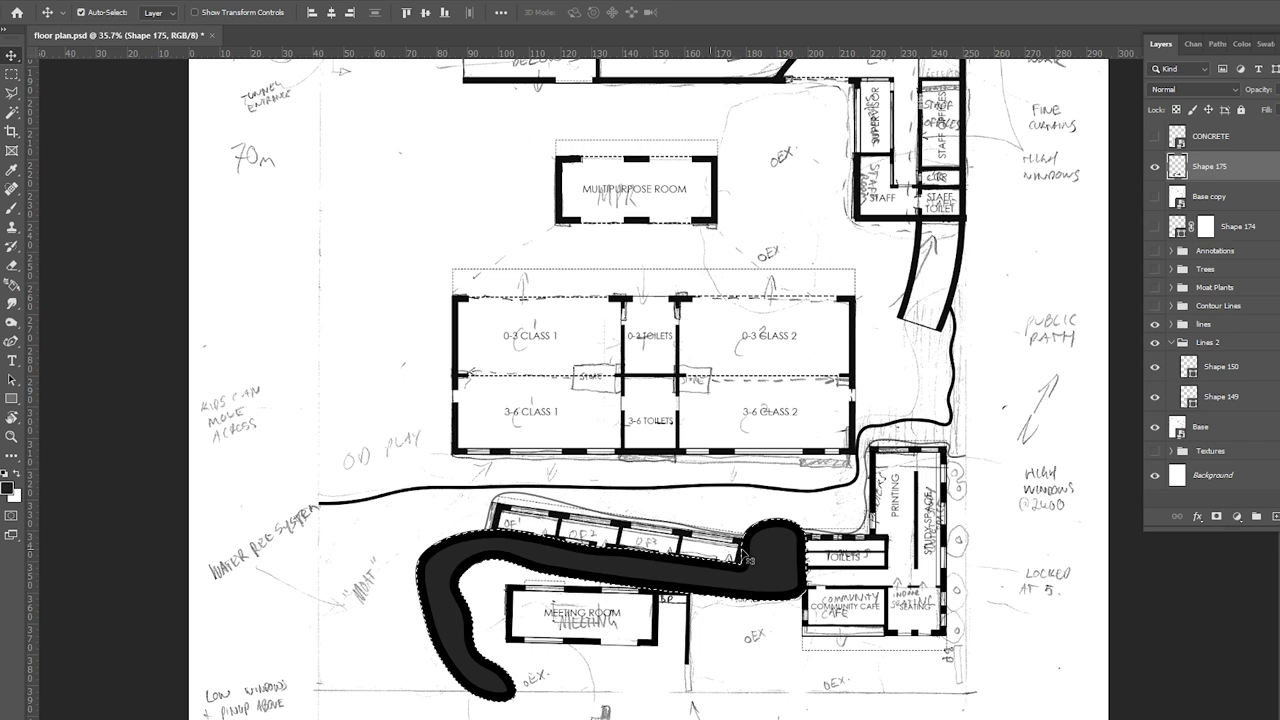
key("m")
Show the CONCRETE layer again and mask it to the curved path selection.
left_click(1195, 136)
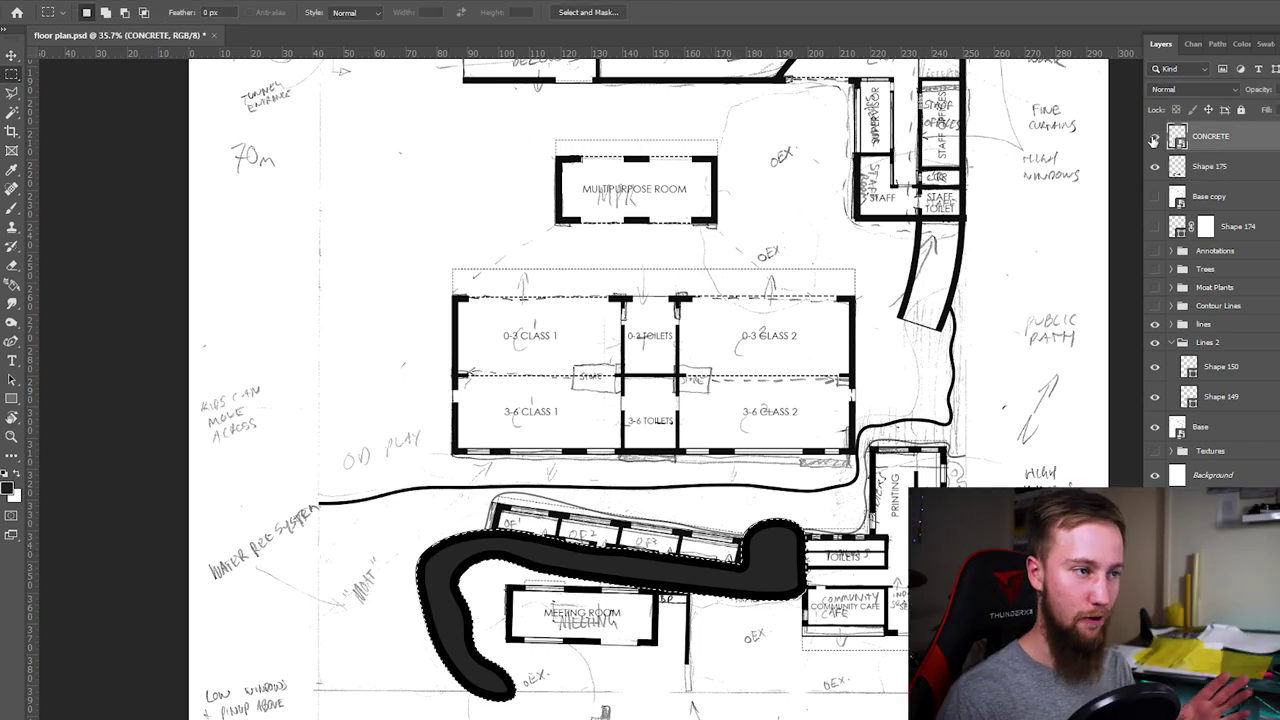
left_click(1155, 136)
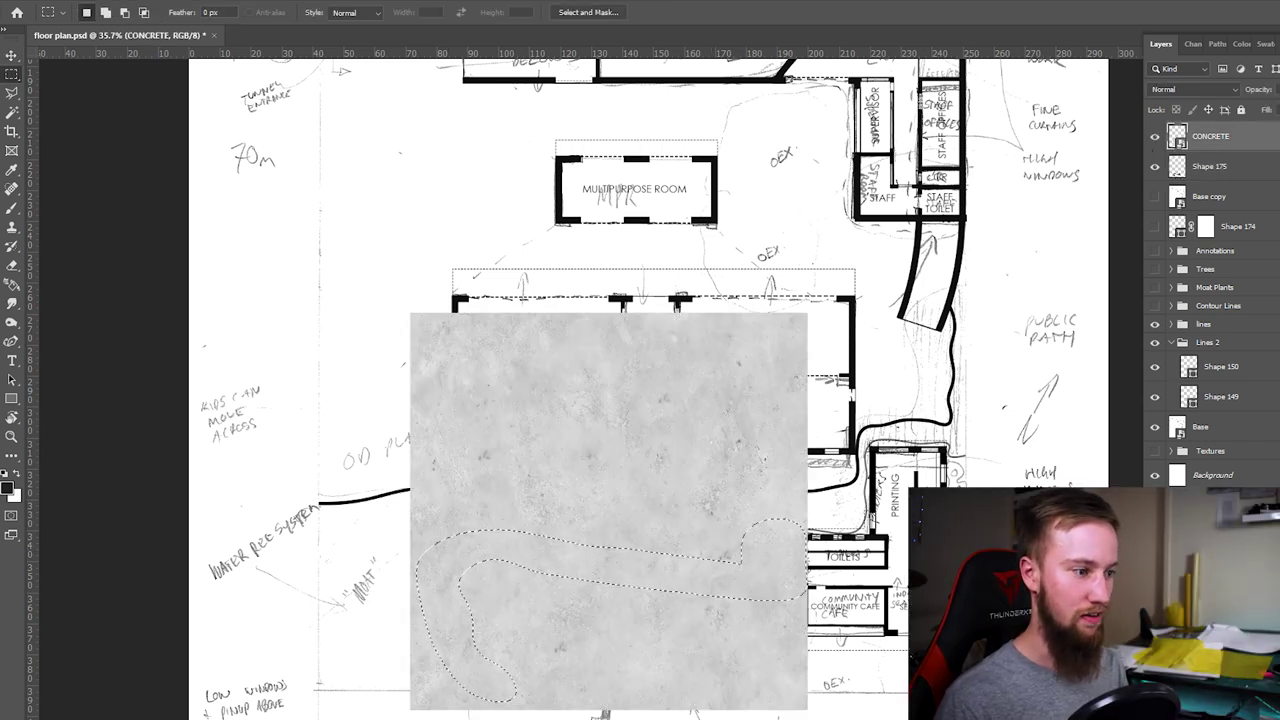
left_click(1216, 710)
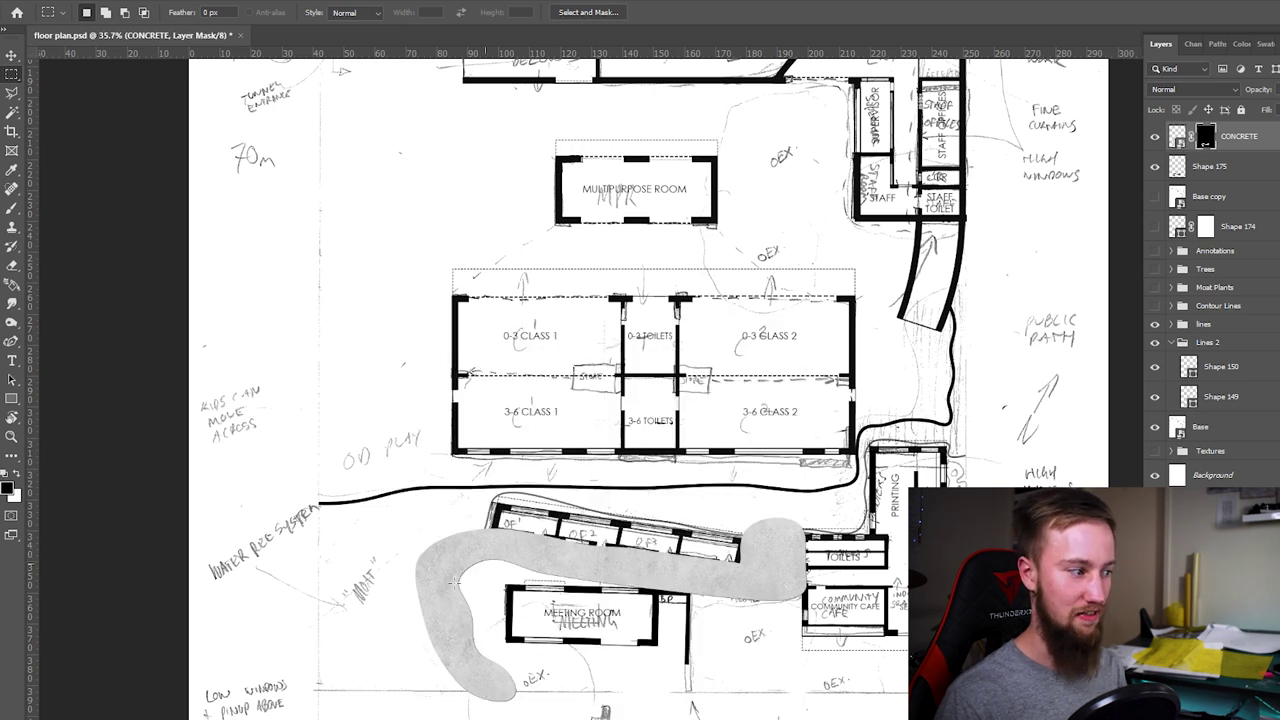
Darken the edges of the concrete path with the Burn tool, using a 300 px brush, Highlights range and 20% exposure.
left_click(12, 90)
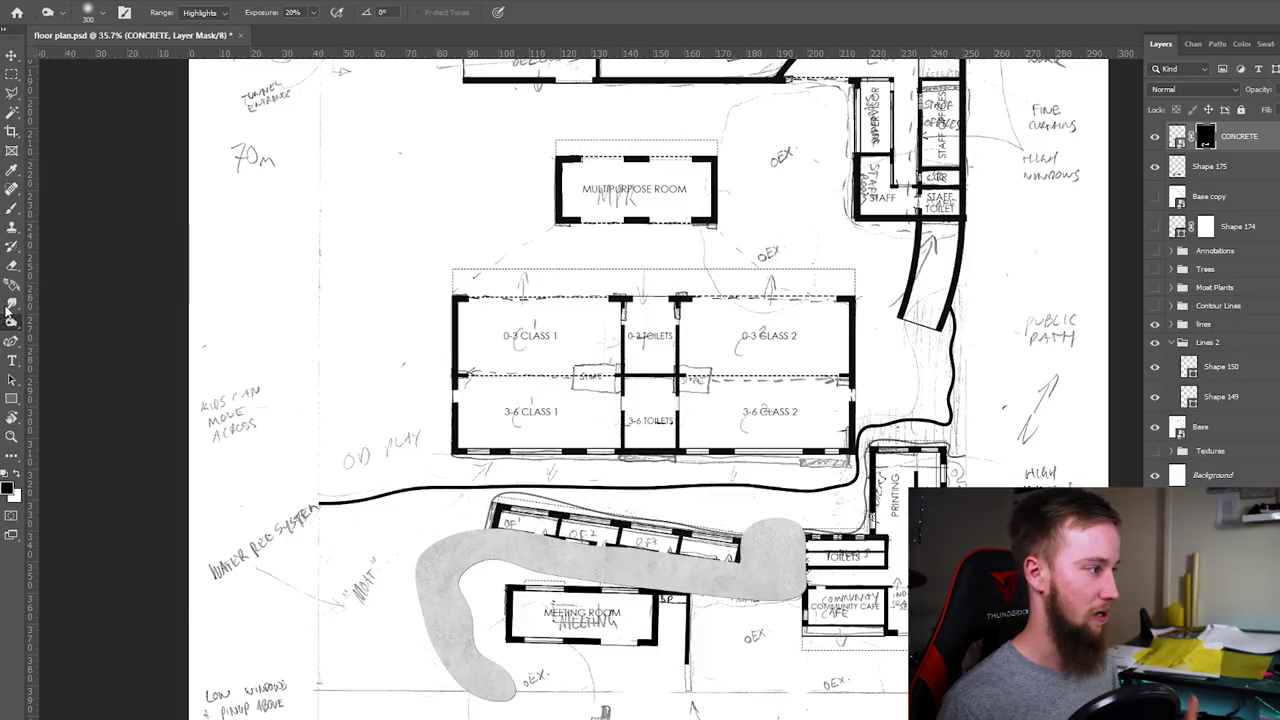
left_click(11, 319)
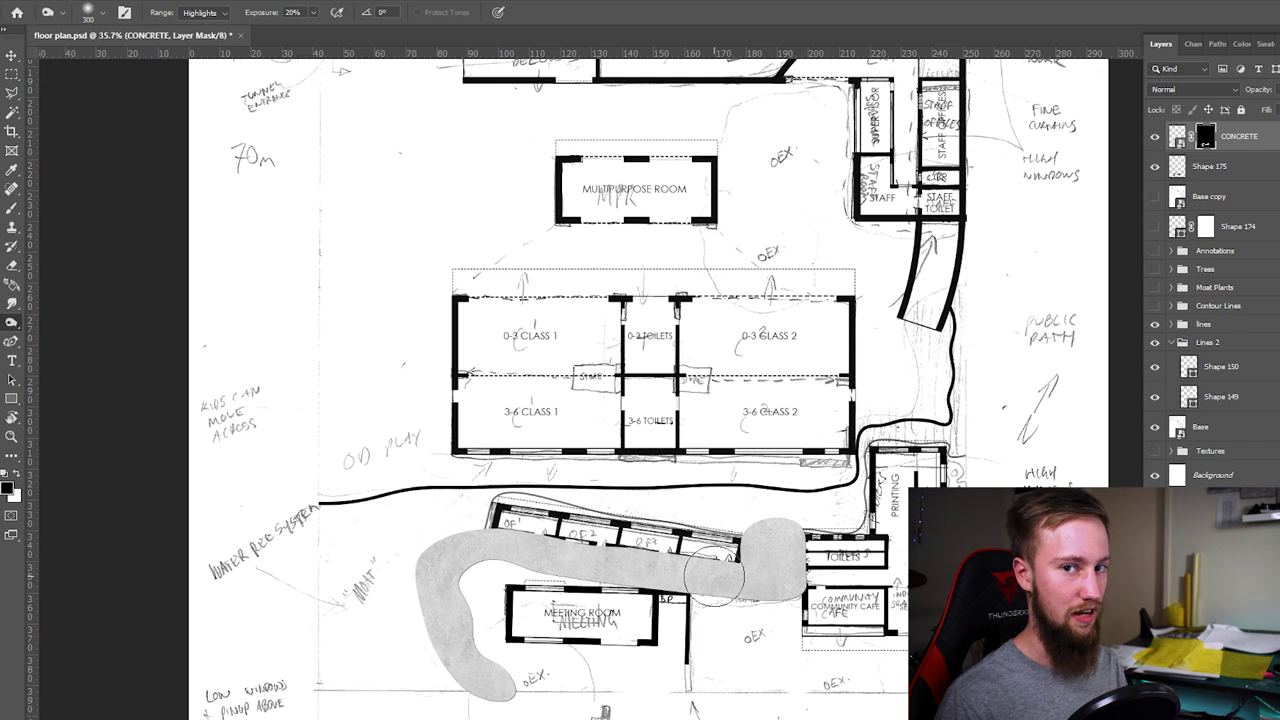
right_click(14, 326)
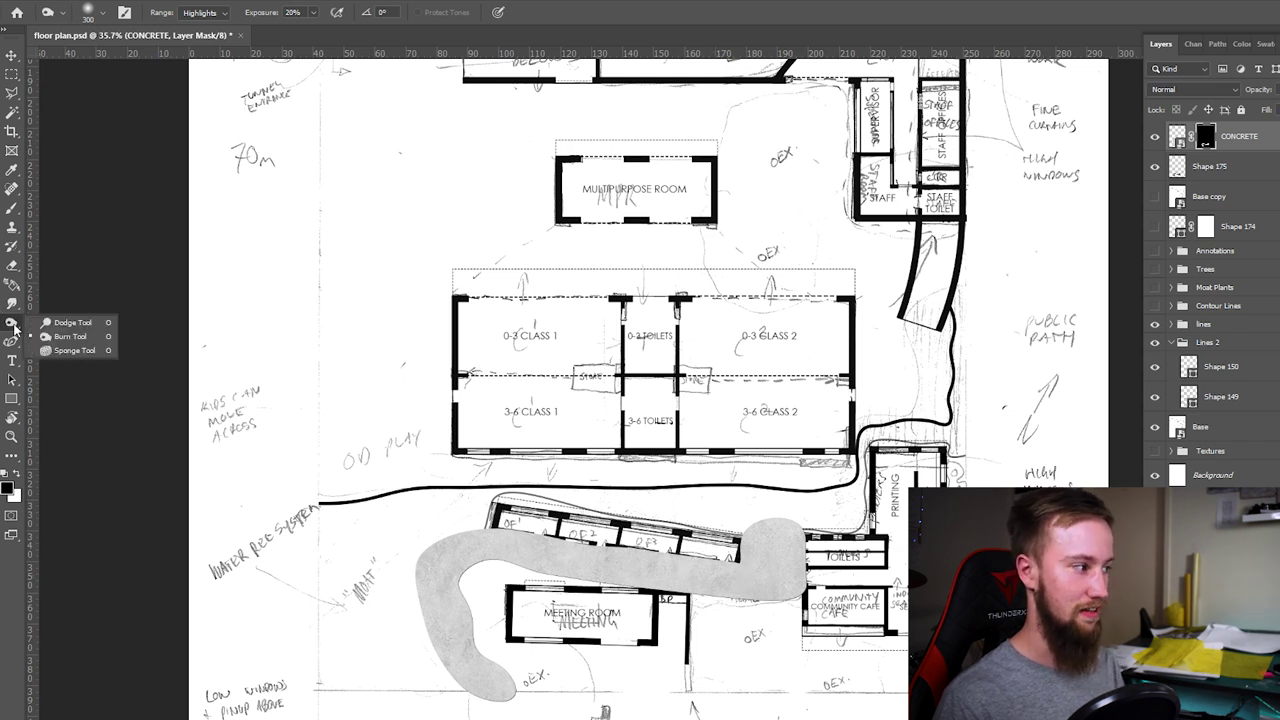
left_click(70, 337)
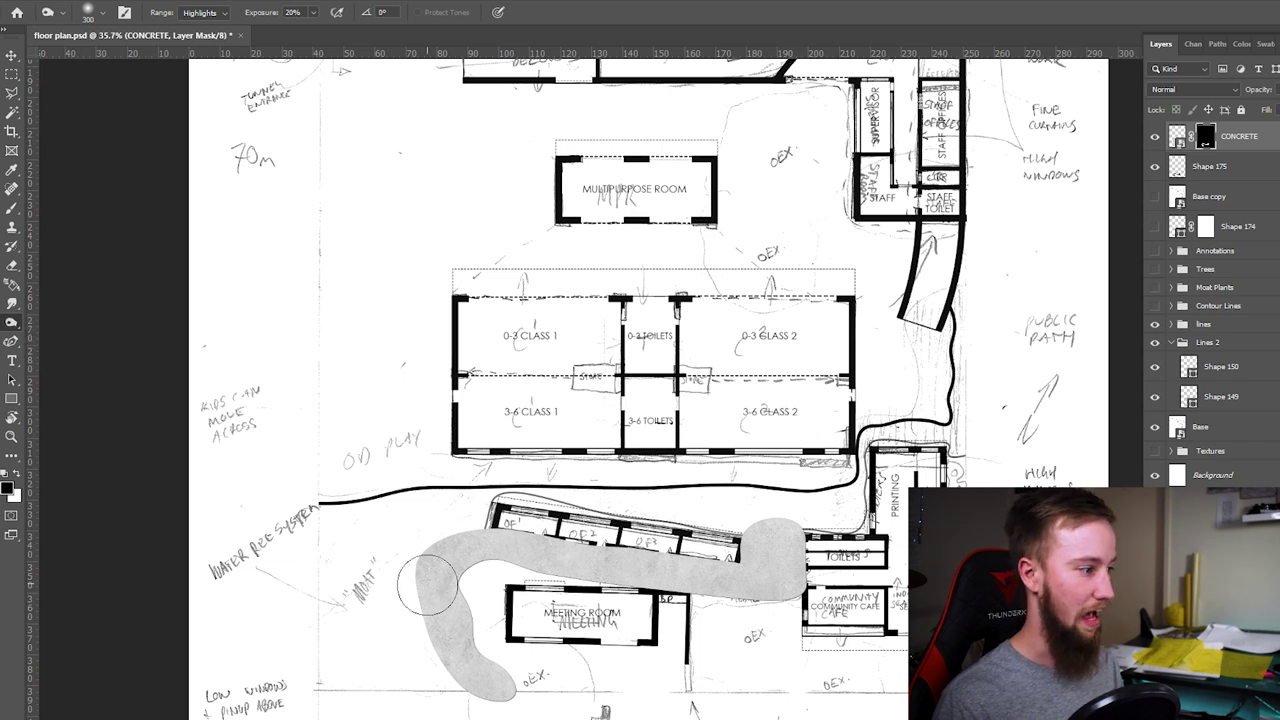
mouse_move(496, 690)
left_mouse_down()
mouse_move(445, 639)
mouse_move(488, 677)
mouse_move(495, 687)
mouse_move(457, 669)
mouse_move(493, 701)
mouse_move(428, 639)
mouse_move(430, 612)
mouse_move(459, 577)
mouse_move(425, 570)
mouse_move(472, 544)
mouse_move(517, 540)
mouse_move(548, 600)
mouse_move(436, 565)
mouse_move(633, 554)
mouse_move(608, 590)
mouse_move(712, 554)
mouse_move(723, 602)
mouse_move(750, 565)
left_mouse_up()
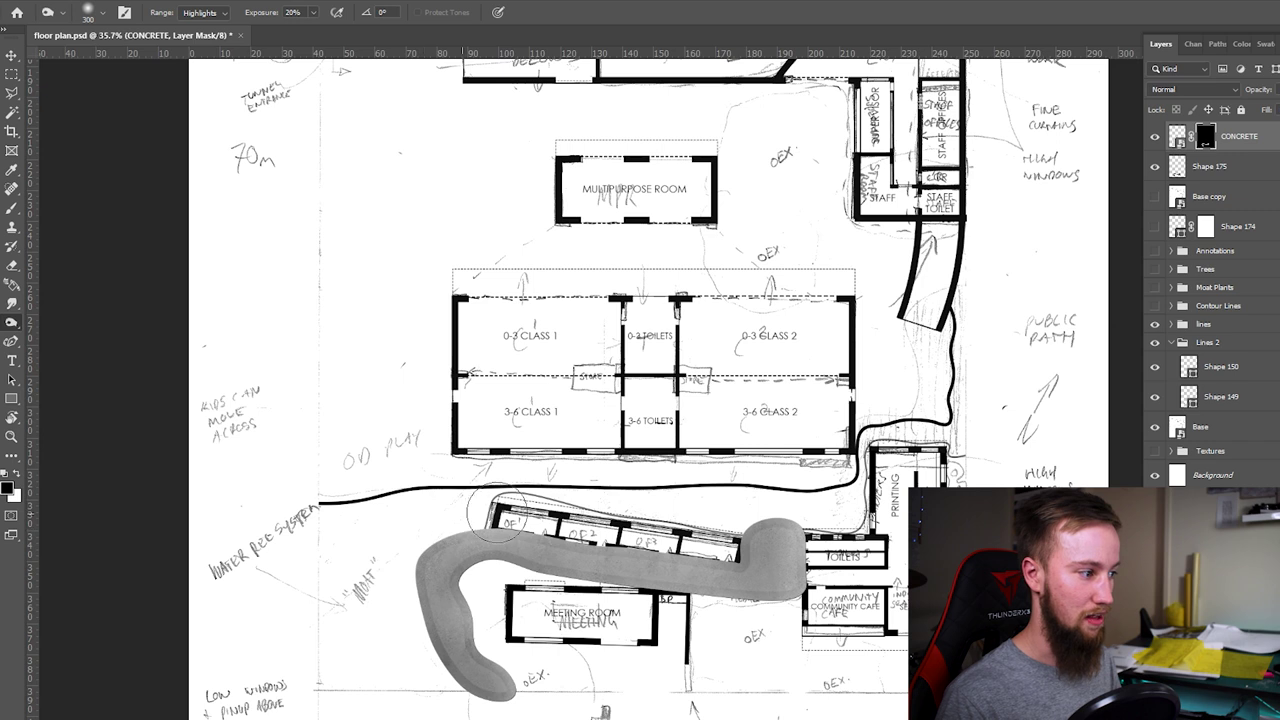
mouse_move(578, 536)
left_mouse_down()
mouse_move(600, 525)
mouse_move(700, 540)
mouse_move(772, 505)
mouse_move(825, 555)
mouse_move(775, 600)
mouse_move(655, 605)
mouse_move(570, 580)
left_mouse_up()
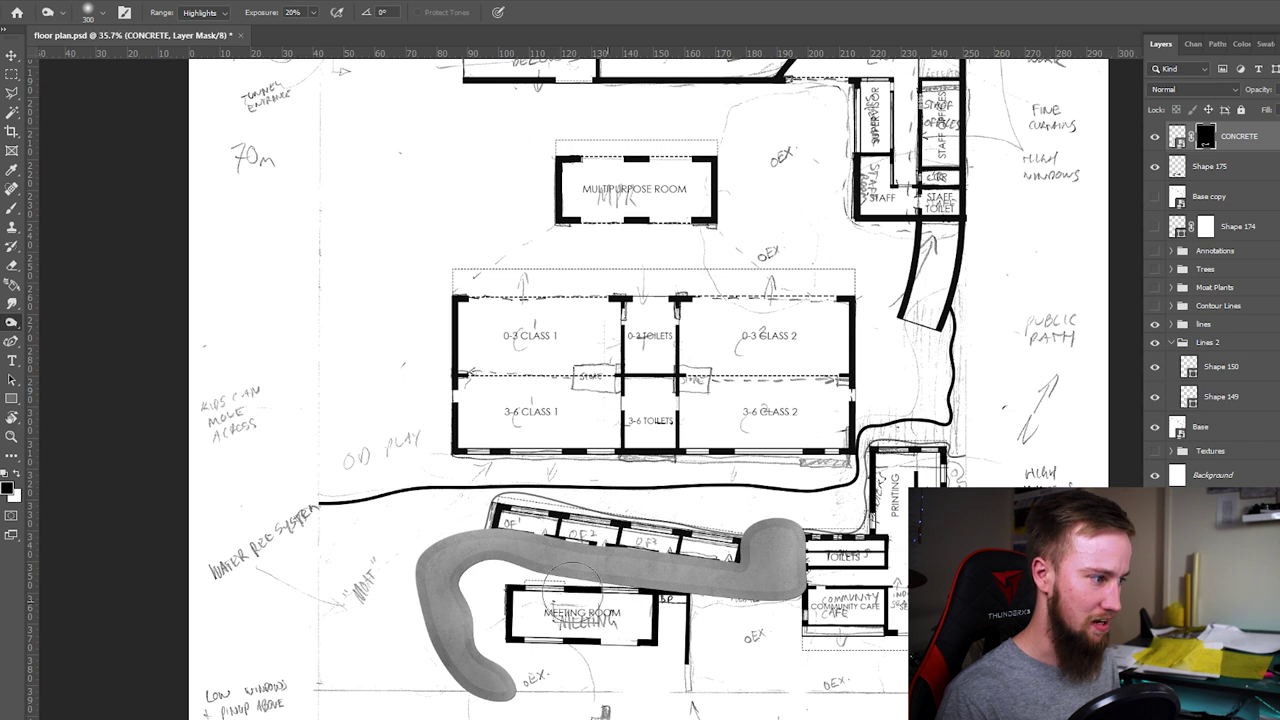
Lighten the middle of the concrete path around the meeting room with the Dodge tool, using Highlights range and 10% exposure.
left_click(10, 327)
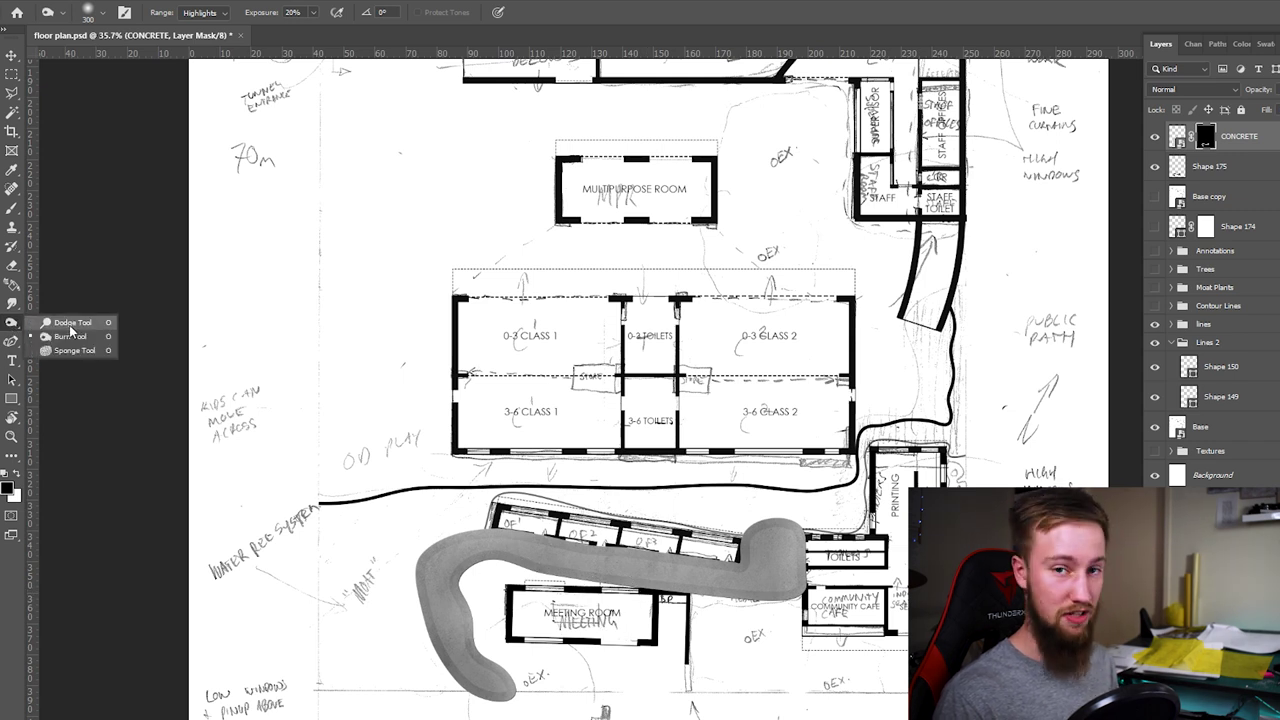
left_click(70, 324)
scroll(395, 616, "up", 3)
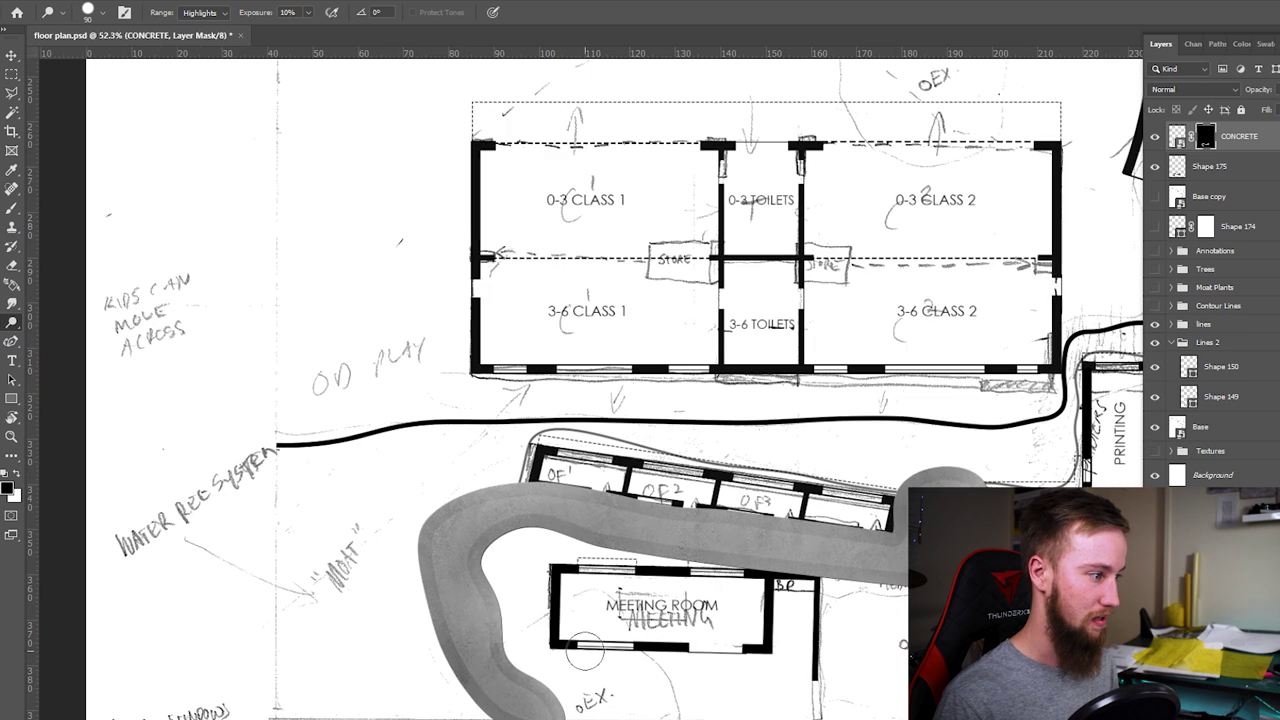
mouse_move(470, 682)
left_mouse_down()
mouse_move(435, 608)
mouse_move(456, 660)
mouse_move(441, 653)
mouse_move(425, 506)
left_mouse_up()
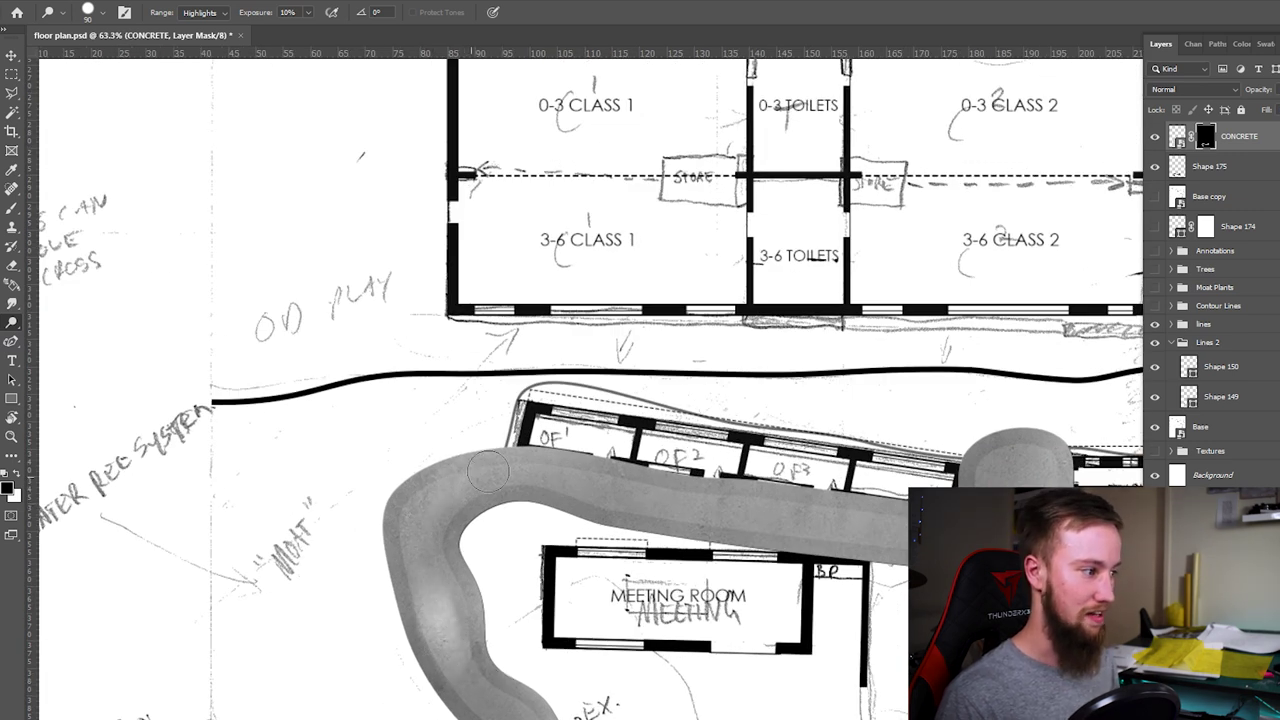
left_click_drag(488, 470, 628, 490)
left_click_drag(735, 504, 905, 520)
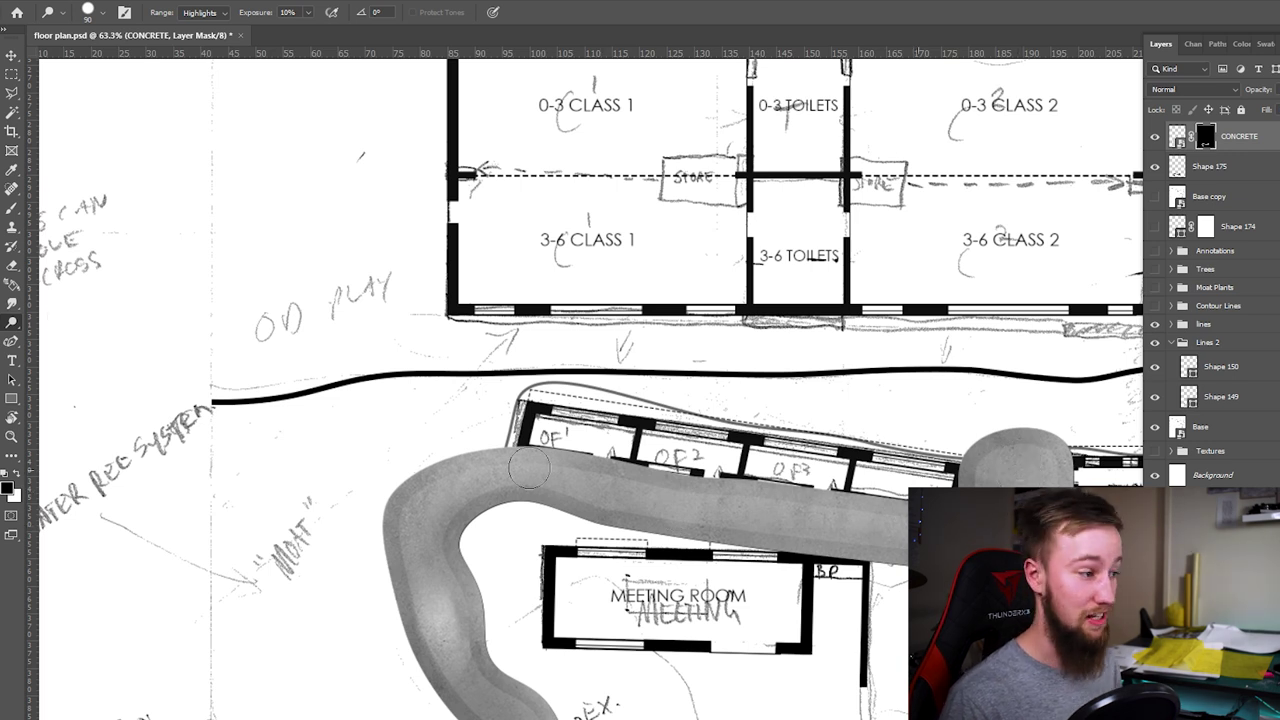
Delete the masked CONCRETE layer at the top of the layer stack.
scroll(690, 562, "down", 5)
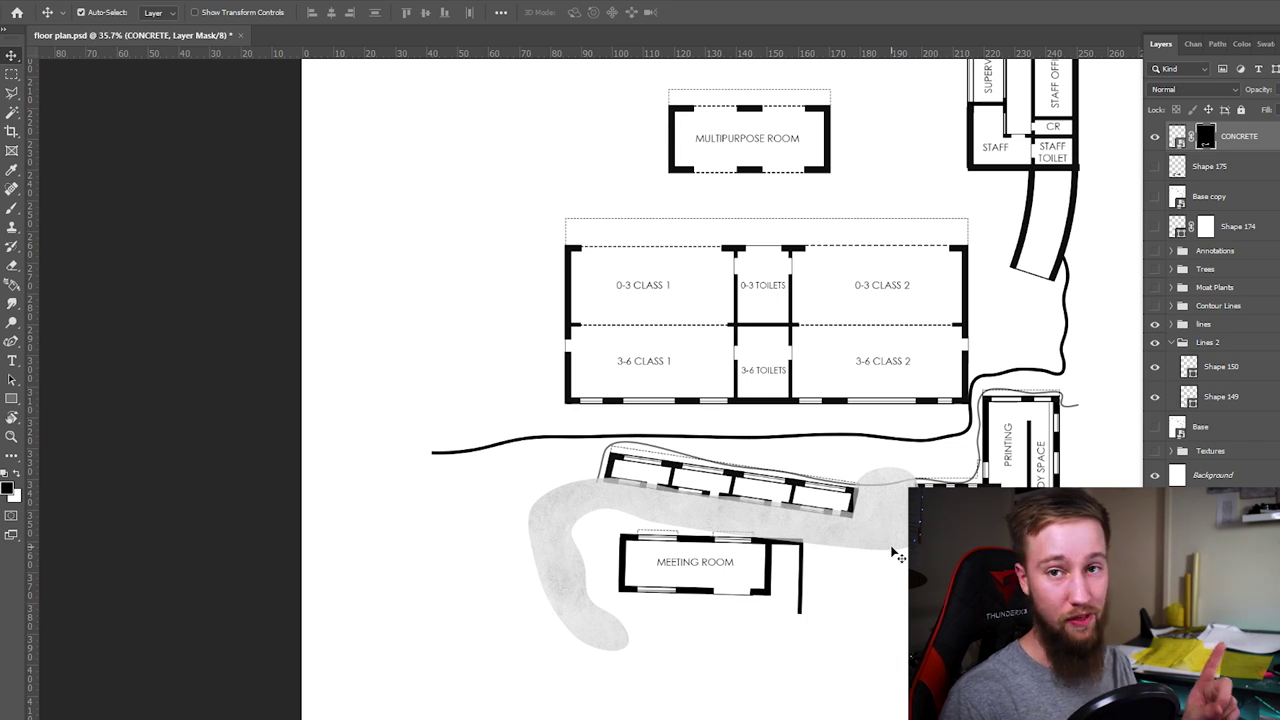
key("o")
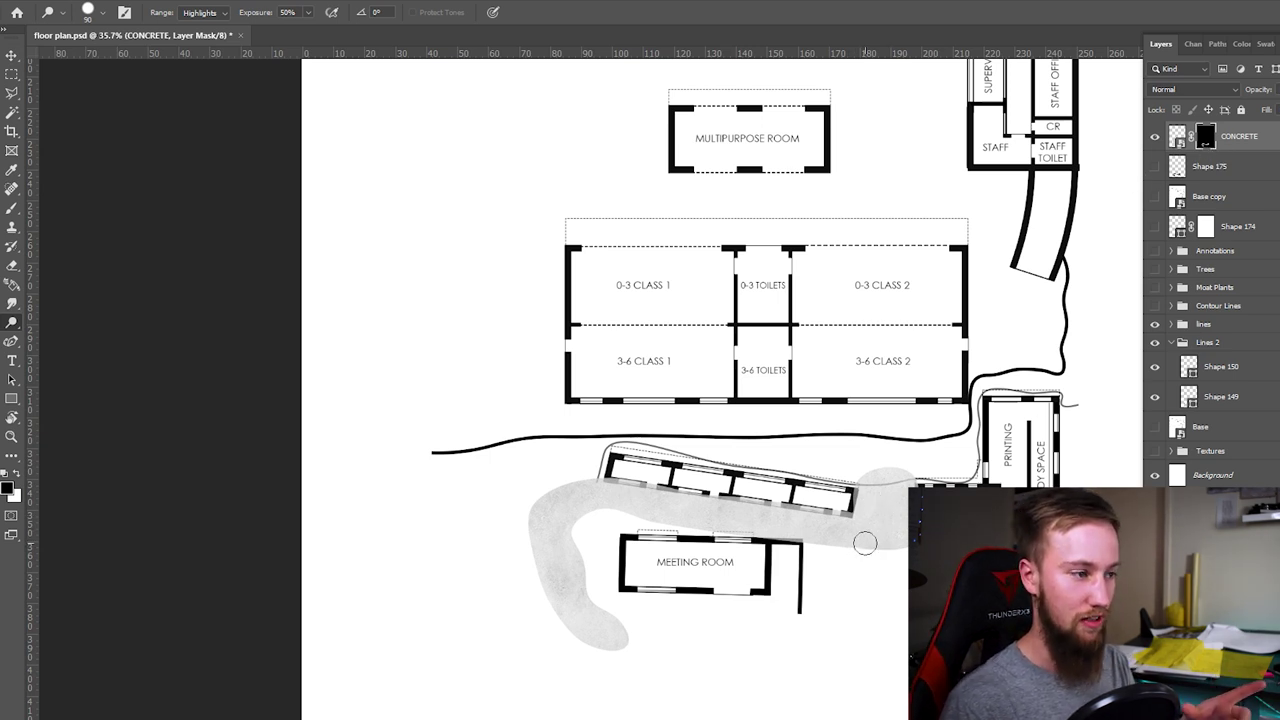
left_click(1265, 143)
key("Delete")
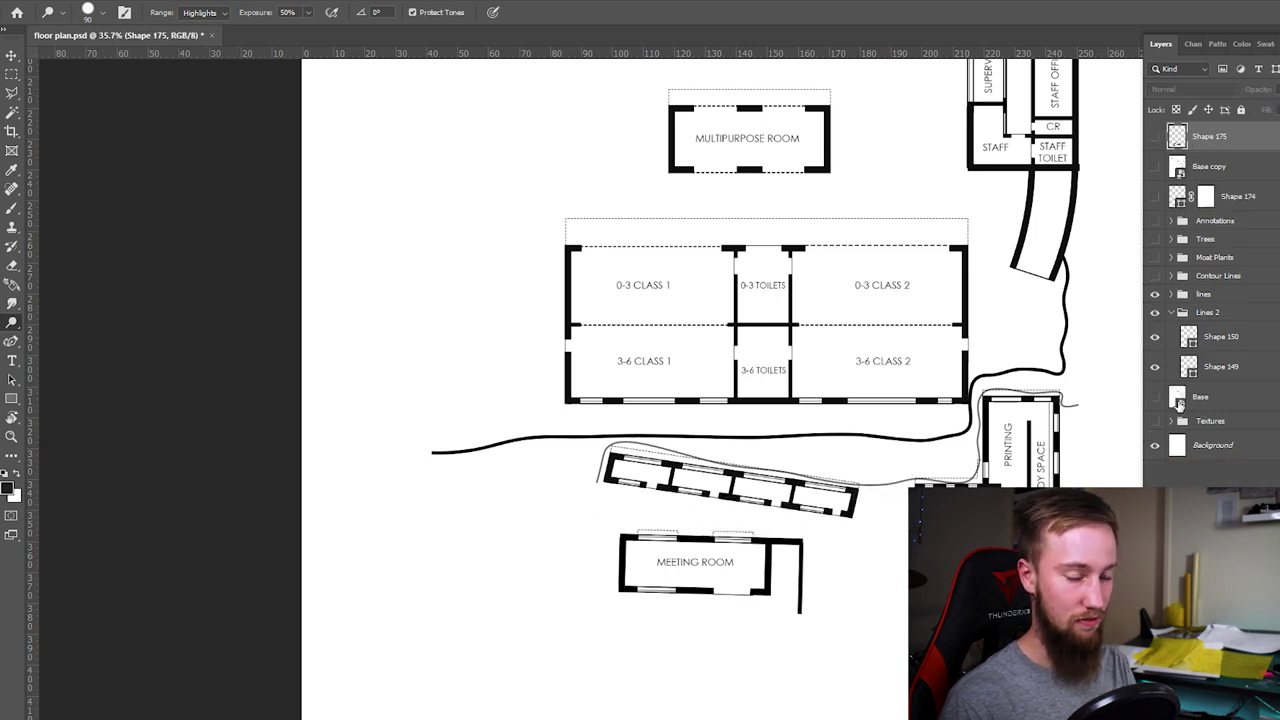
Undo the recent changes back to the original grey curved path and its CONCRETE layer in Lines 2, then deselect all layers.
key("ctrl+z")
key("ctrl+z")
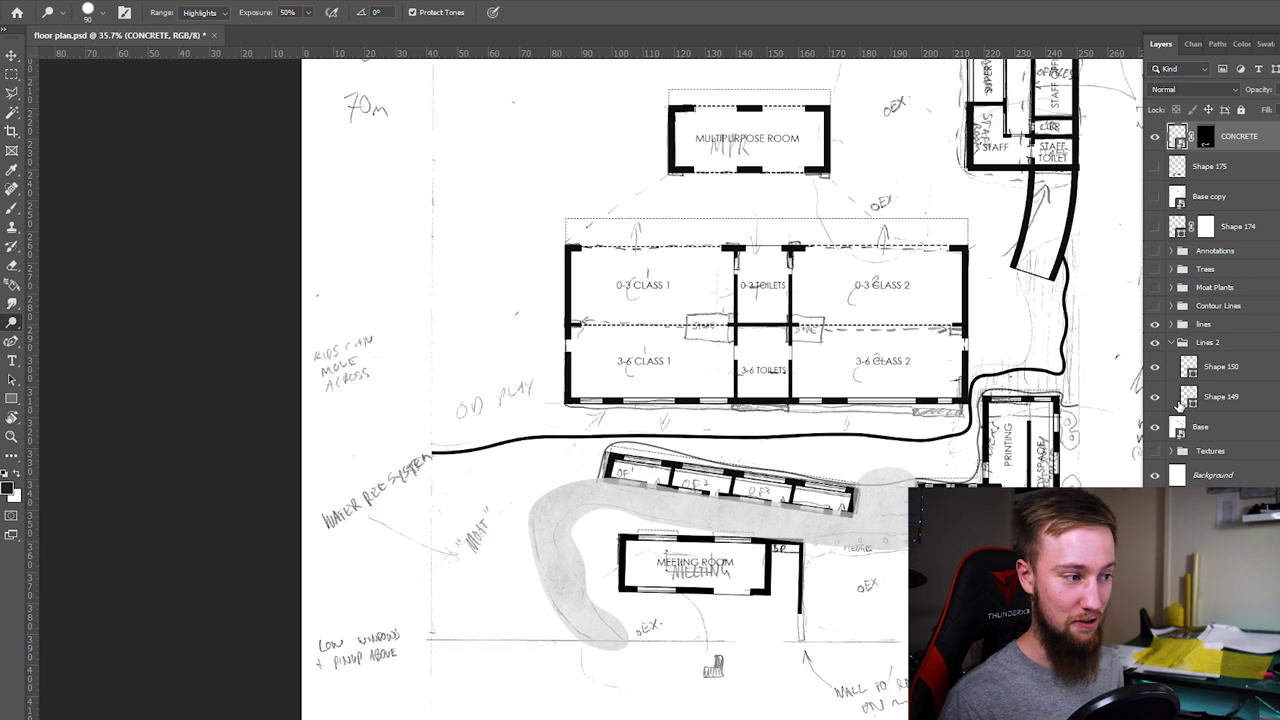
key("ctrl+z")
key("ctrl+z")
left_click(11, 55)
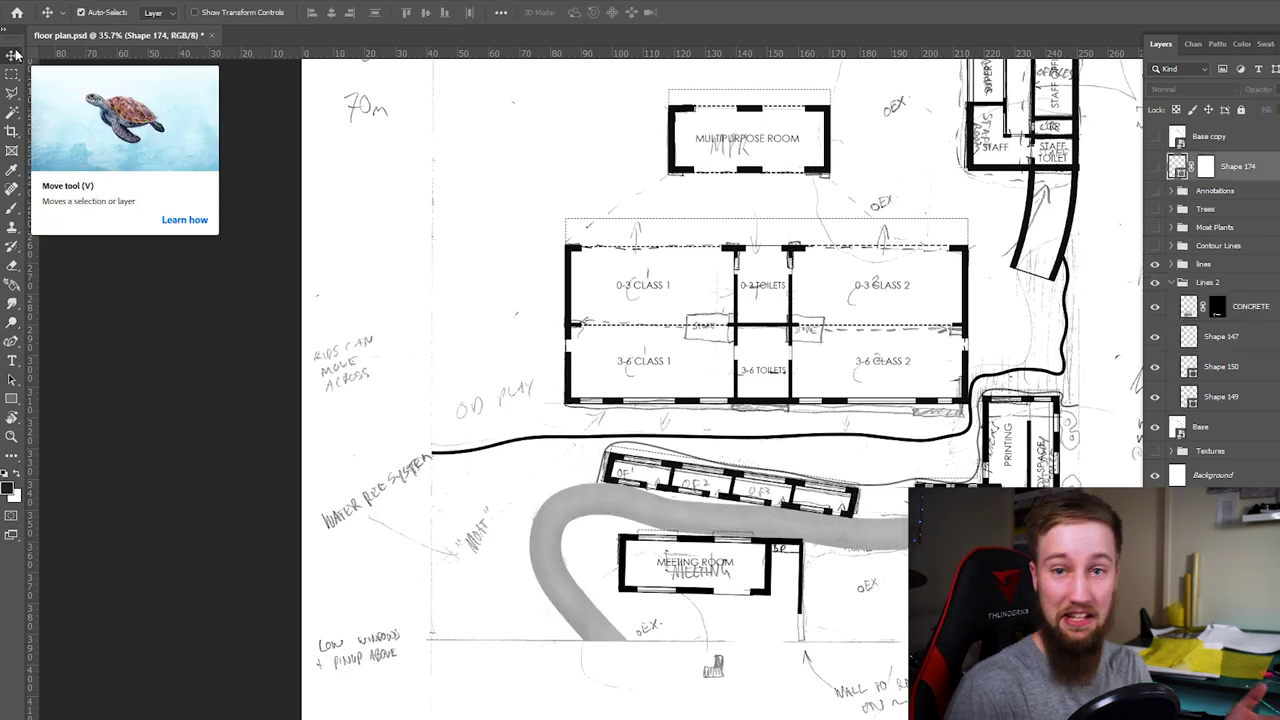
left_click(160, 428)
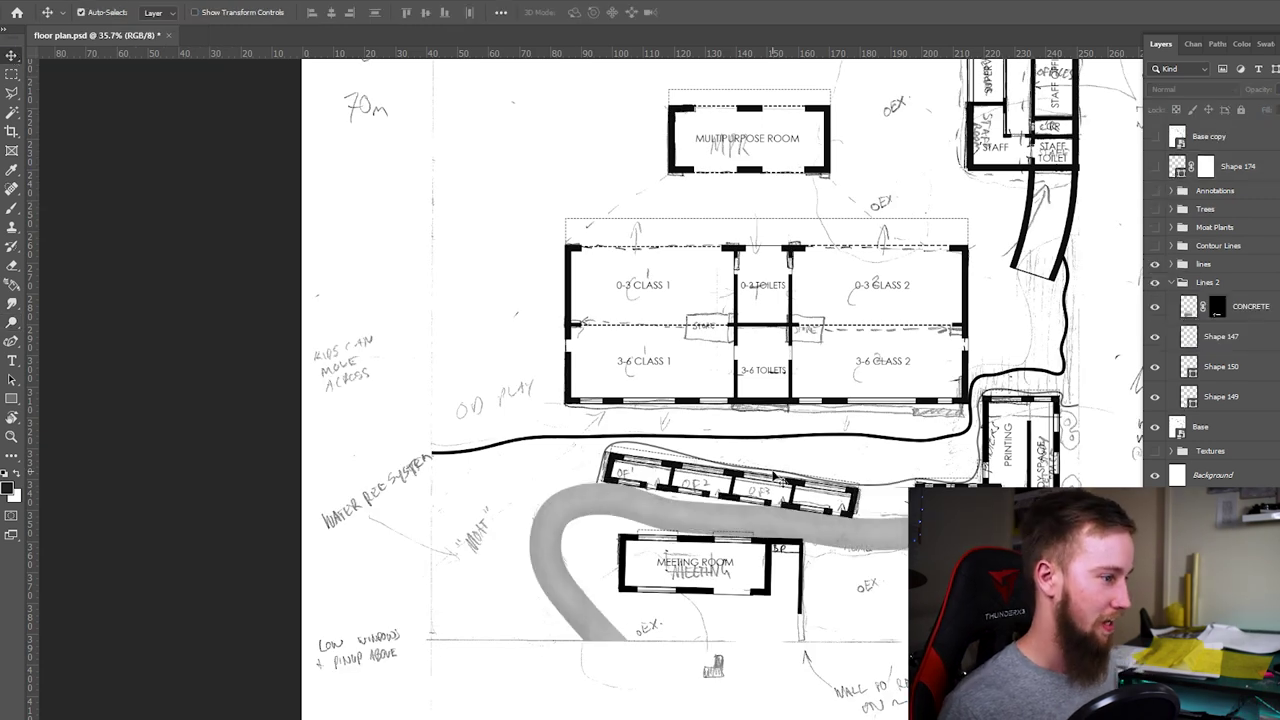
scroll(792, 468, "down", 4)
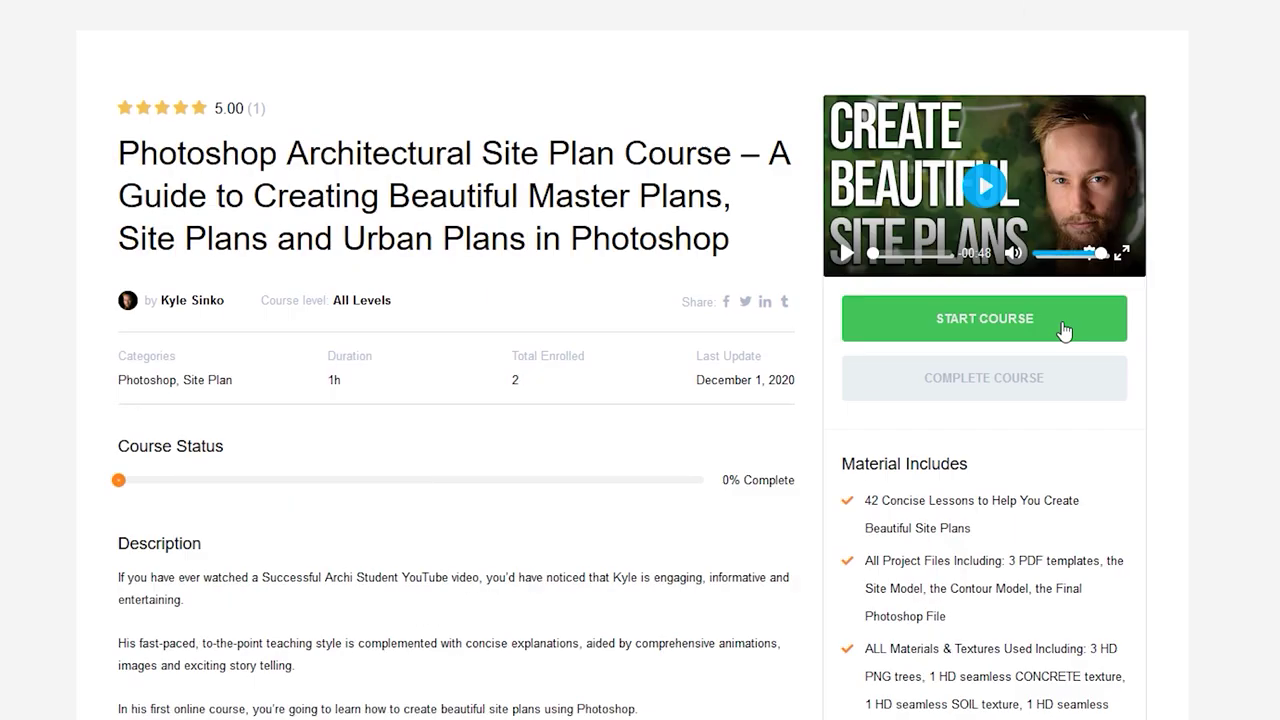
left_click(906, 325)
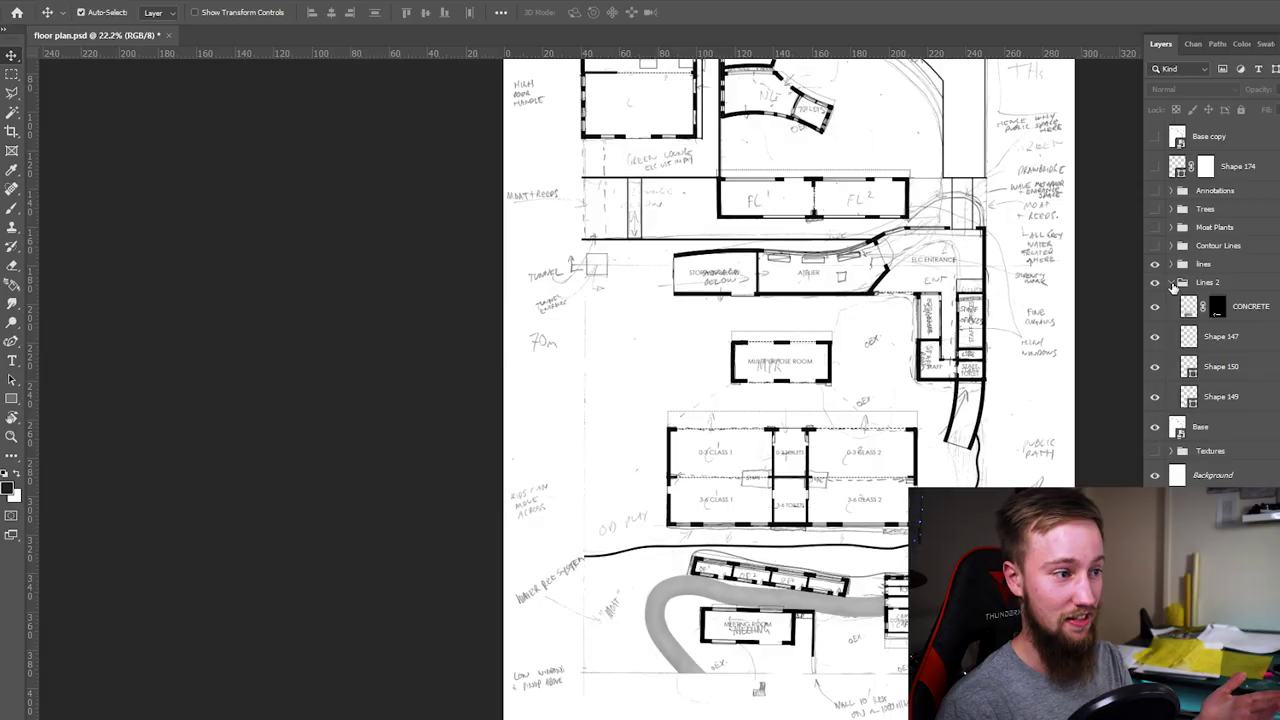
Collapse the Lines 2 group, show the Textures group and hide the Base sketch layer.
left_click(1172, 283)
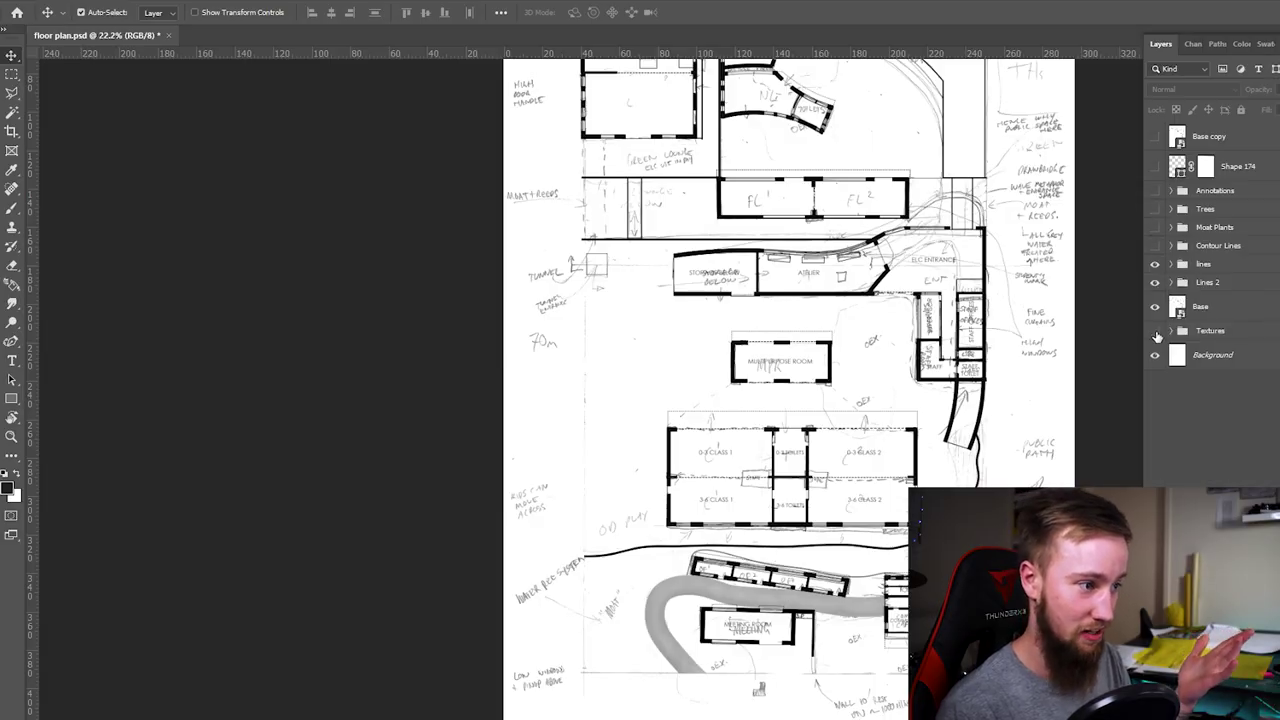
left_click(1156, 331)
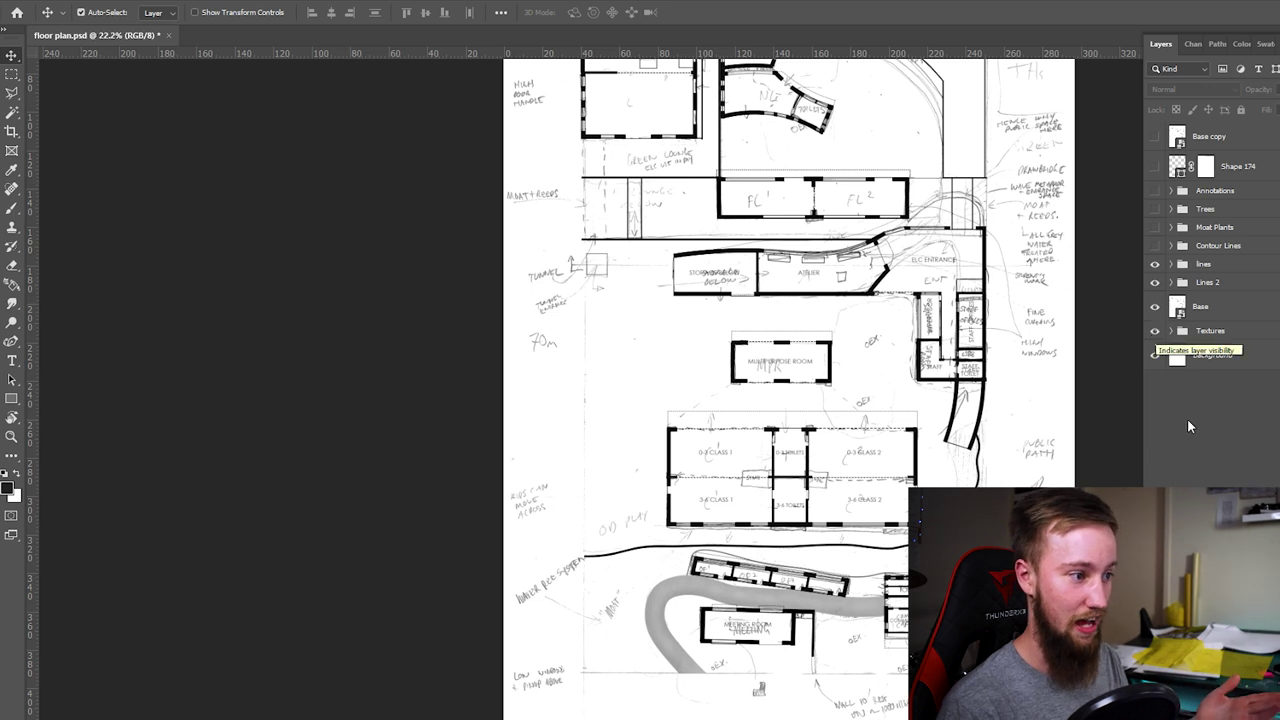
left_click(1155, 310)
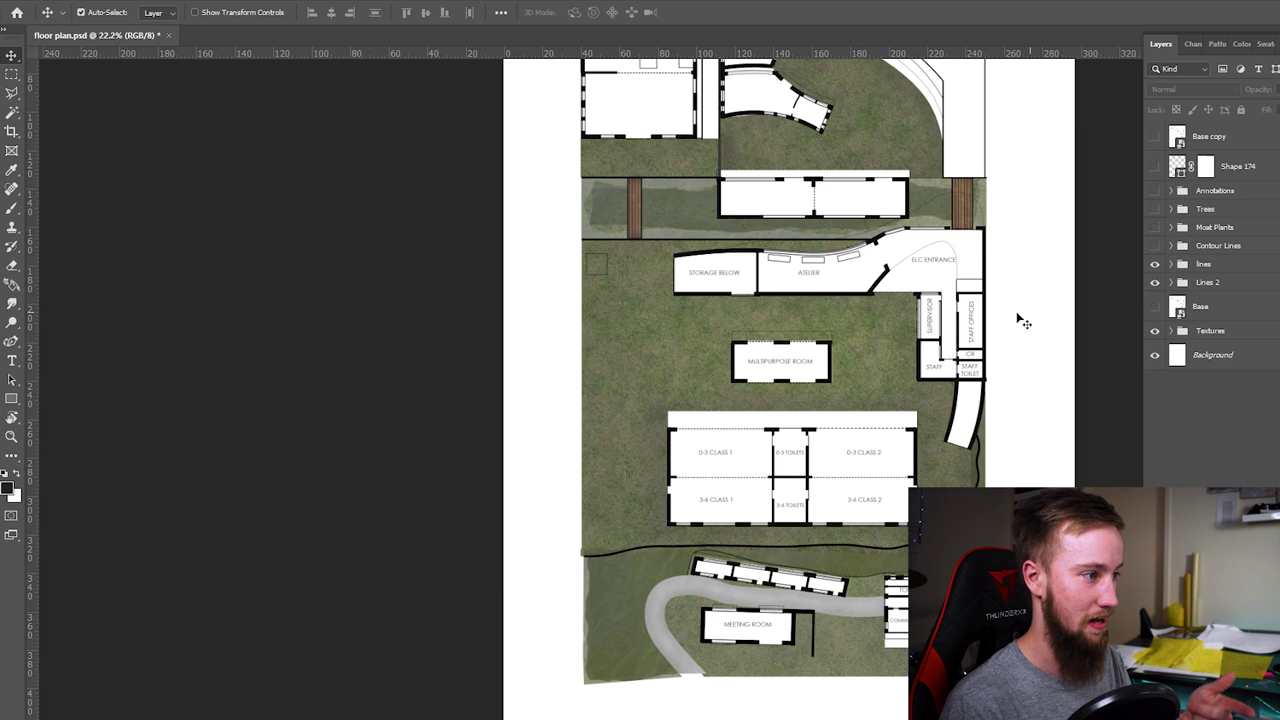
scroll(1016, 312, "up", 1)
scroll(1018, 316, "down", 2)
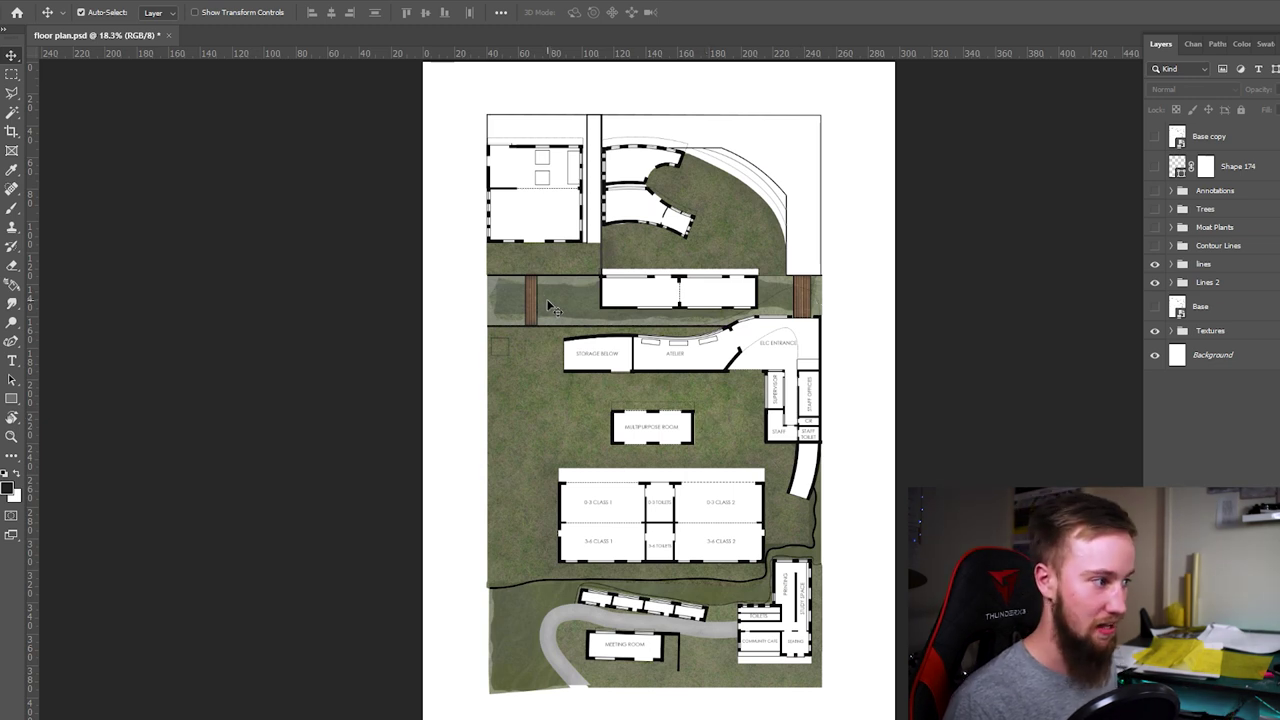
Show the Contour Lines, Trees and Moat Plants groups on the textured site plan.
scroll(563, 313, "up", 1)
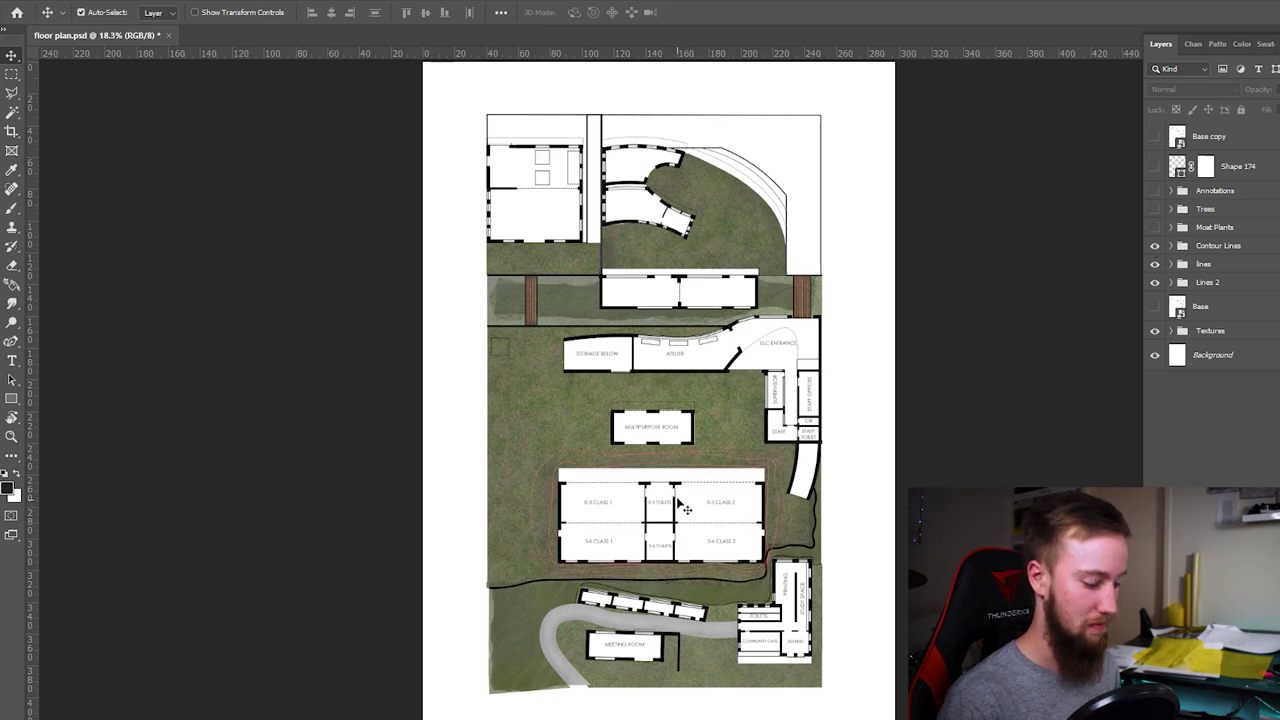
scroll(686, 511, "up", 3)
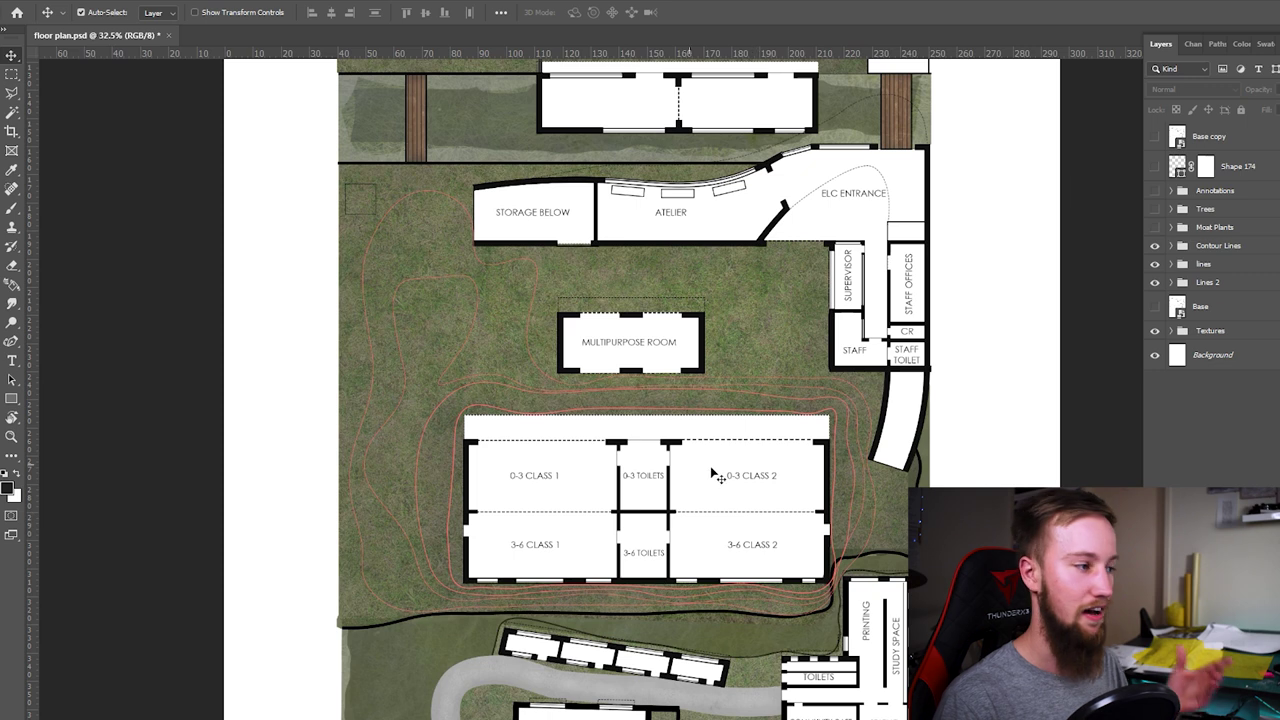
scroll(745, 472, "down", 3)
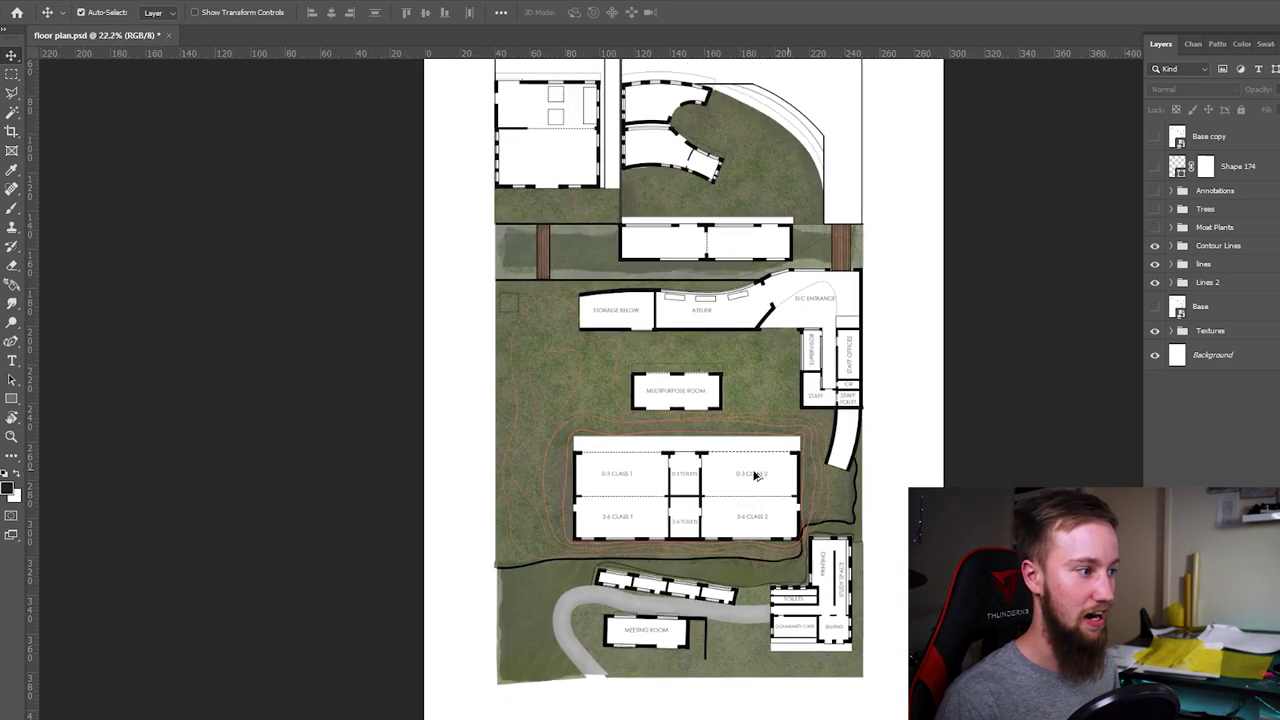
left_click_drag(743, 547, 710, 573)
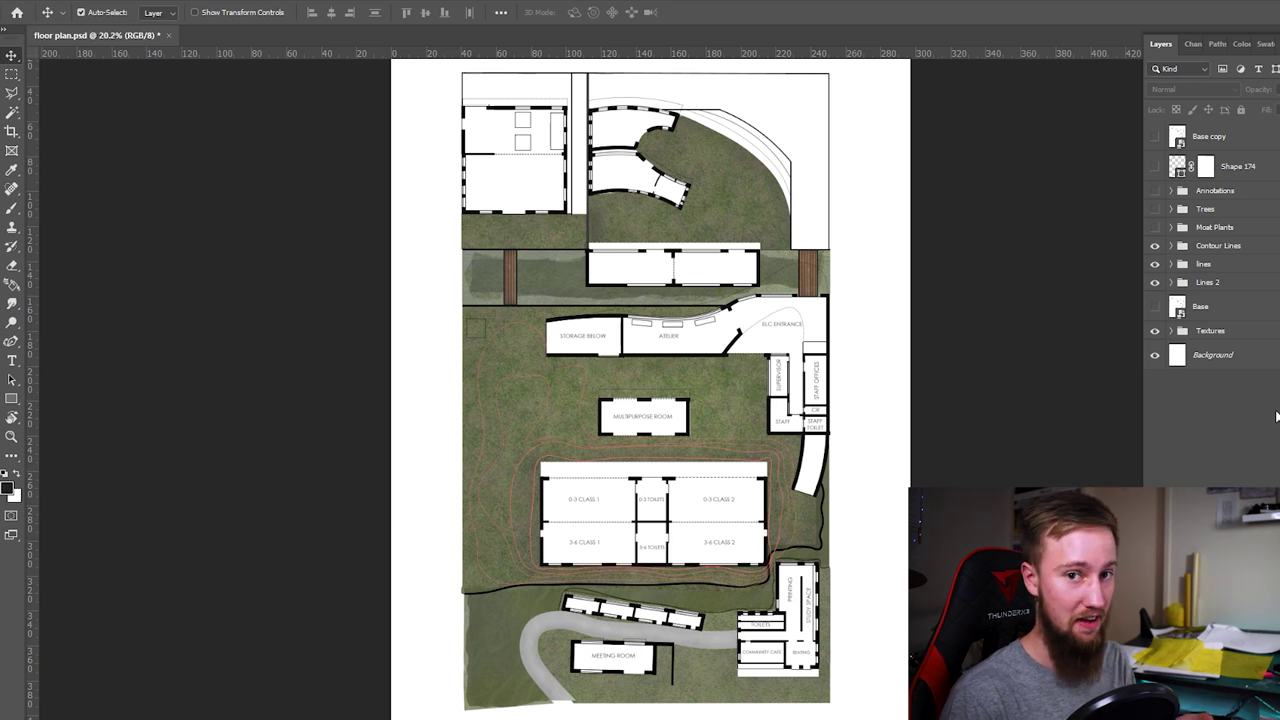
left_click(1155, 210)
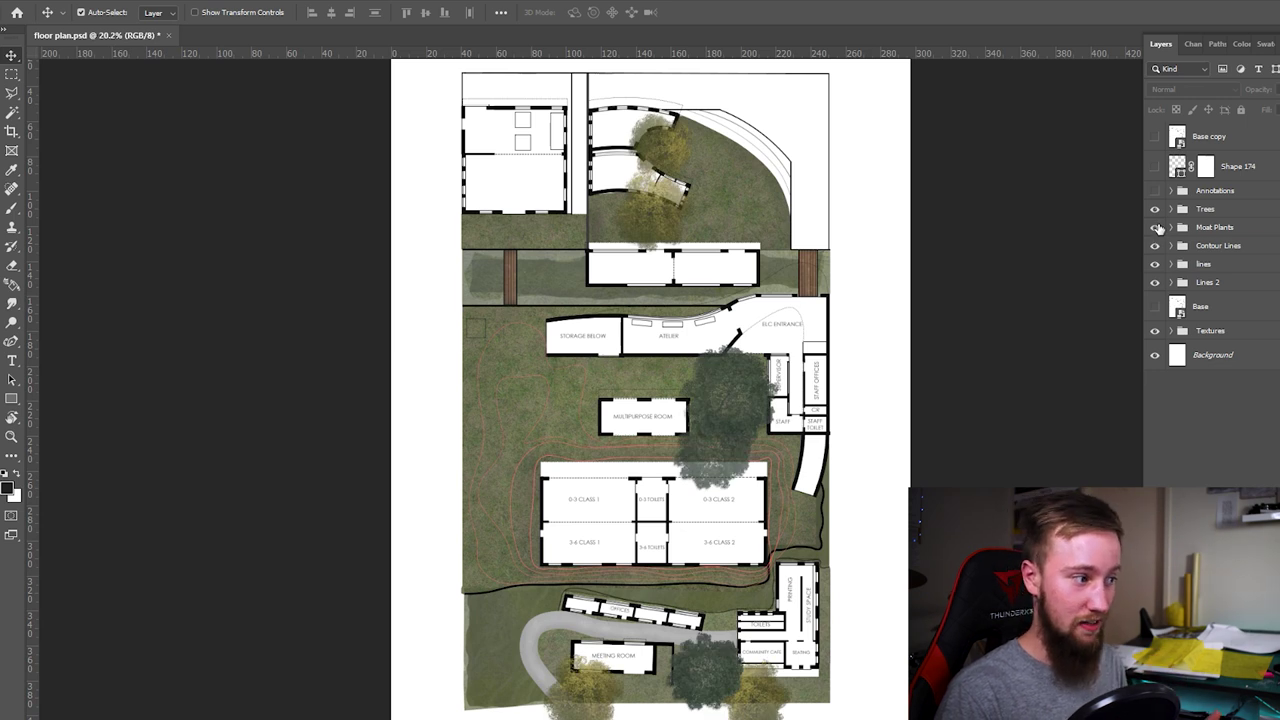
left_click(1155, 227)
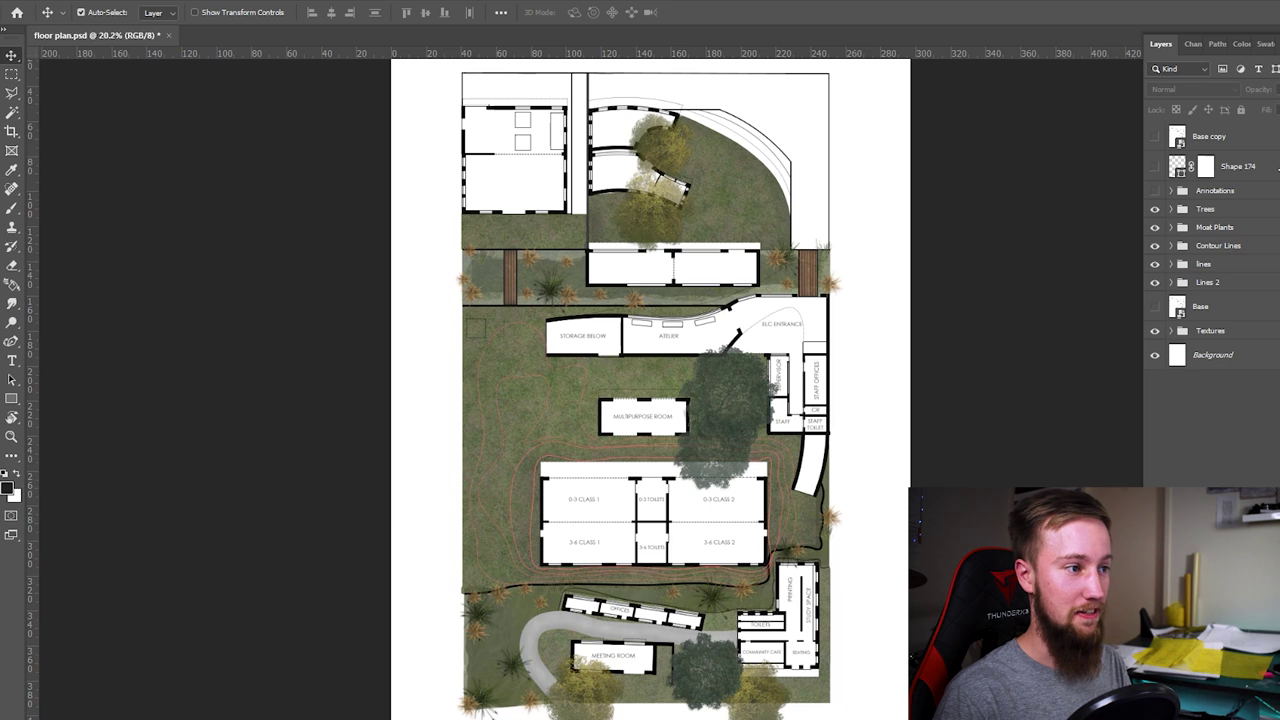
Delete the hidden Shape 174 layer and show the Annotations group, leaving no layer selected.
left_click(1277, 167)
key("Delete")
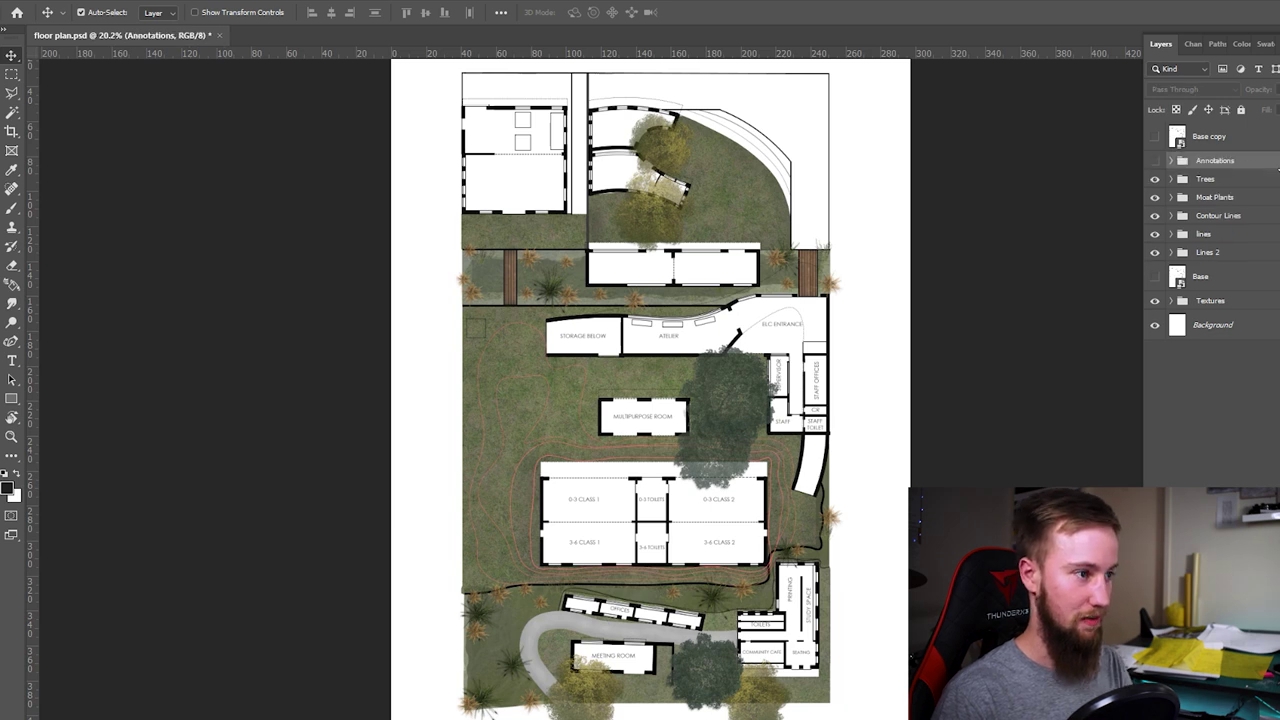
left_click(1155, 160)
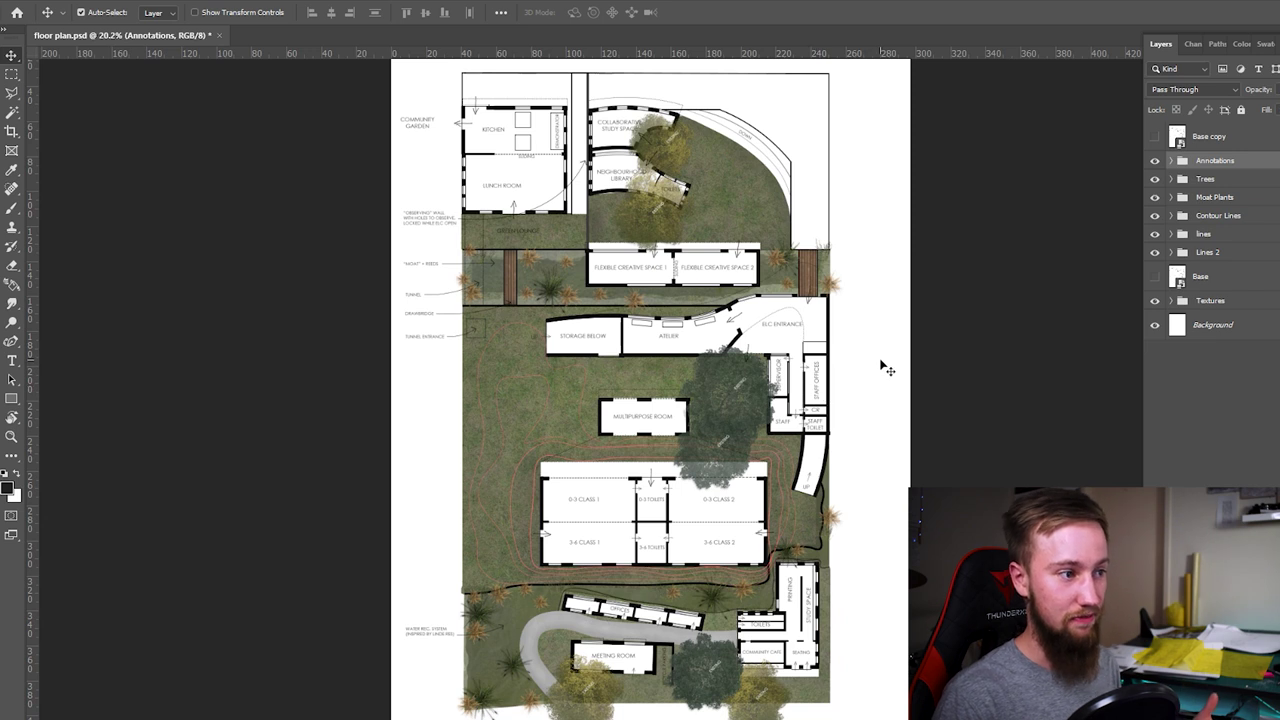
left_click(1208, 400)
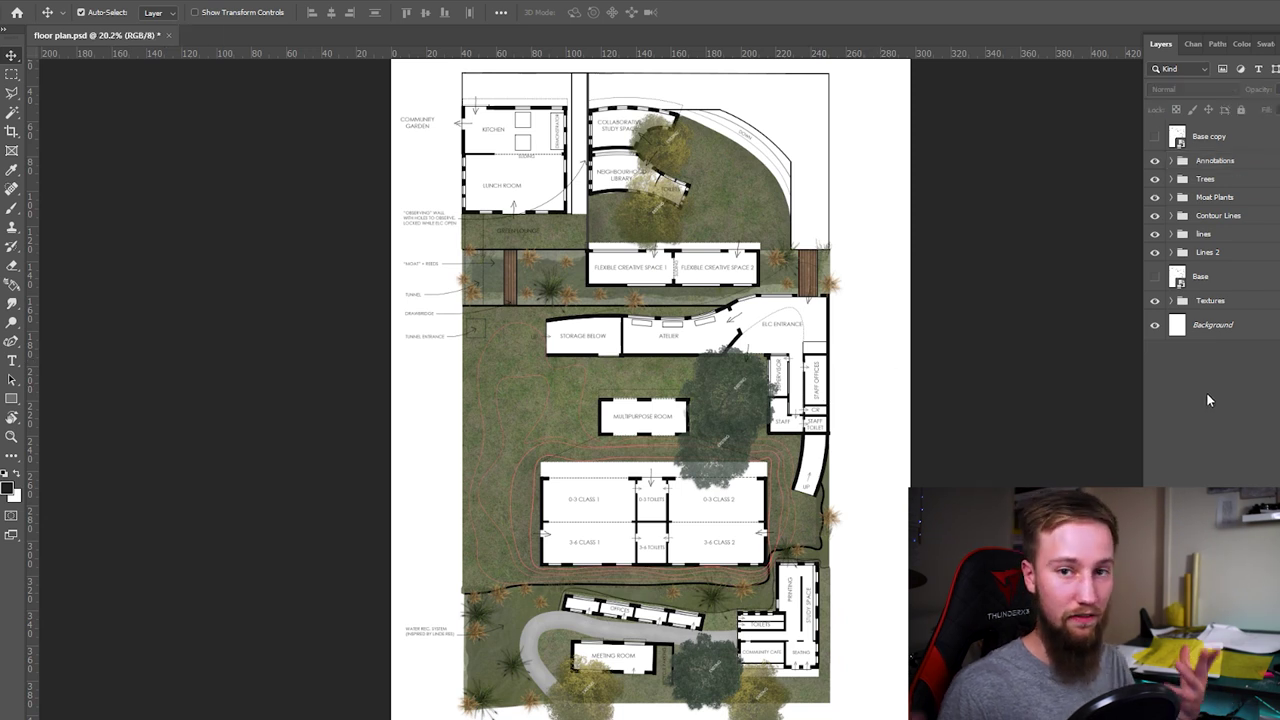